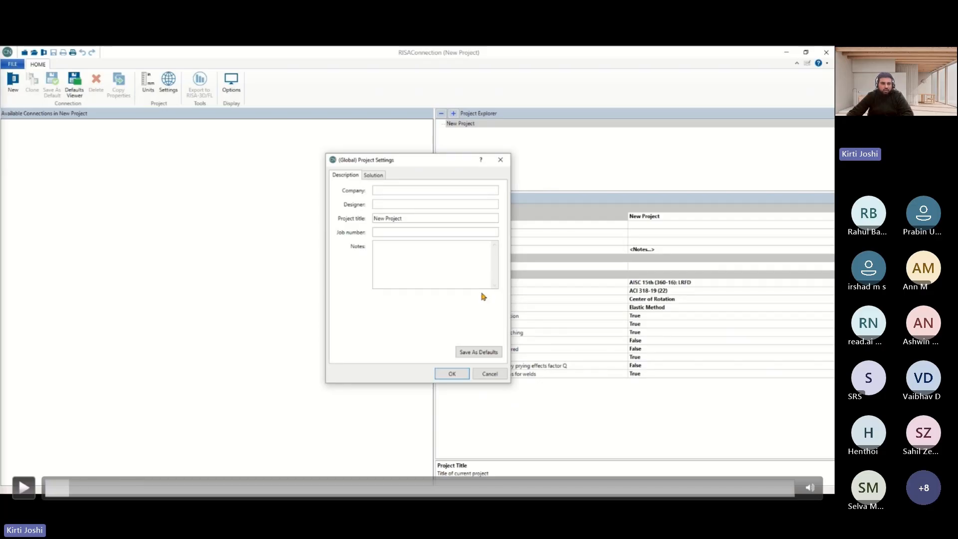
key(space)
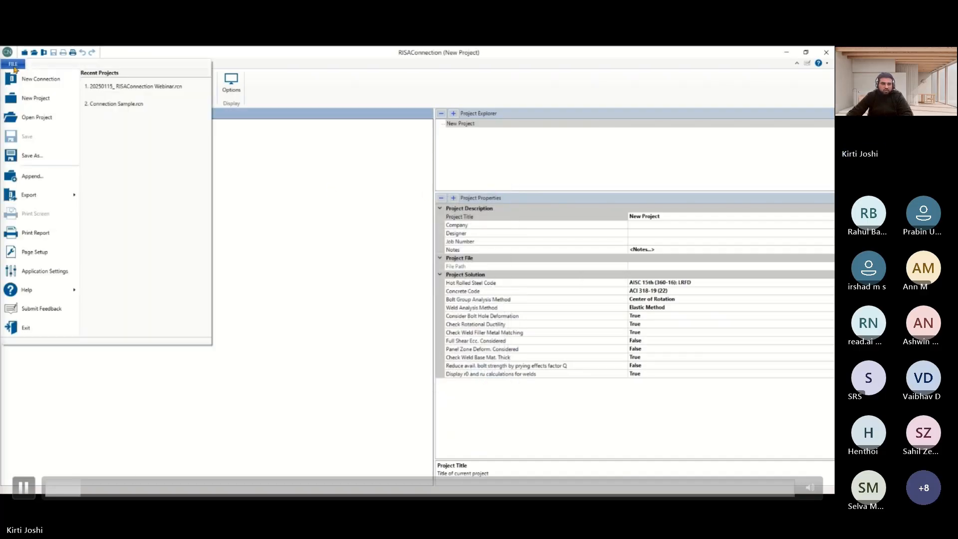
key(alt+p)
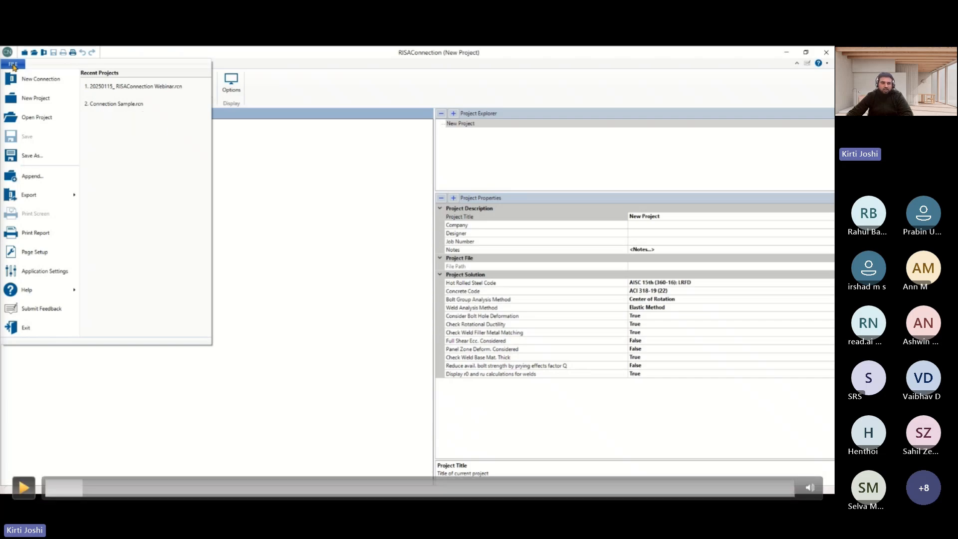
key(alt+p)
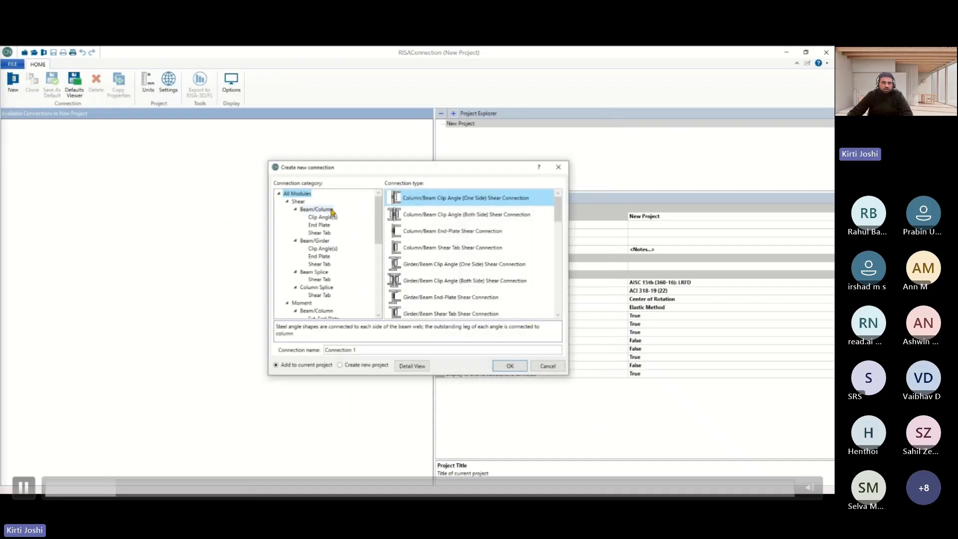
key(space)
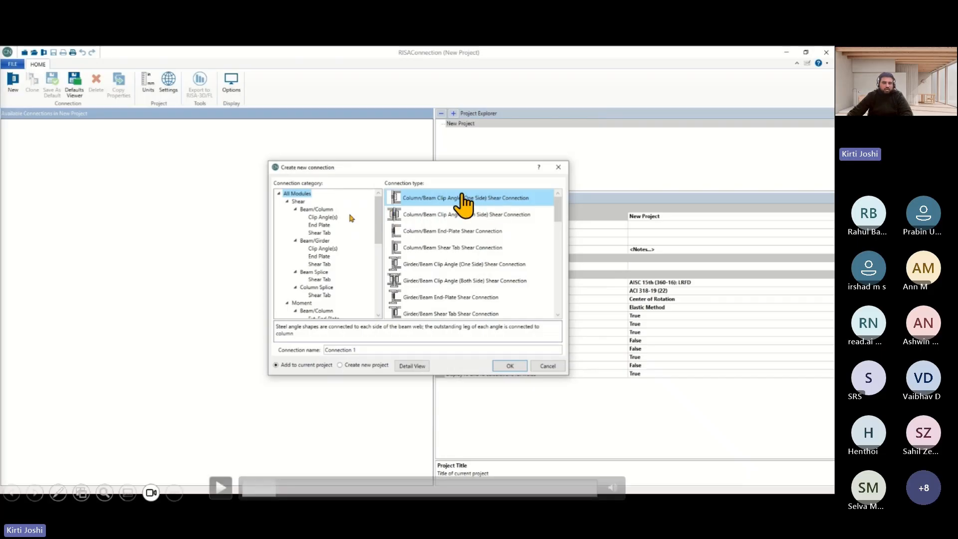
Add a Column/Beam Clip Angle (One Side) Shear Connection to the current project.
click(503, 195)
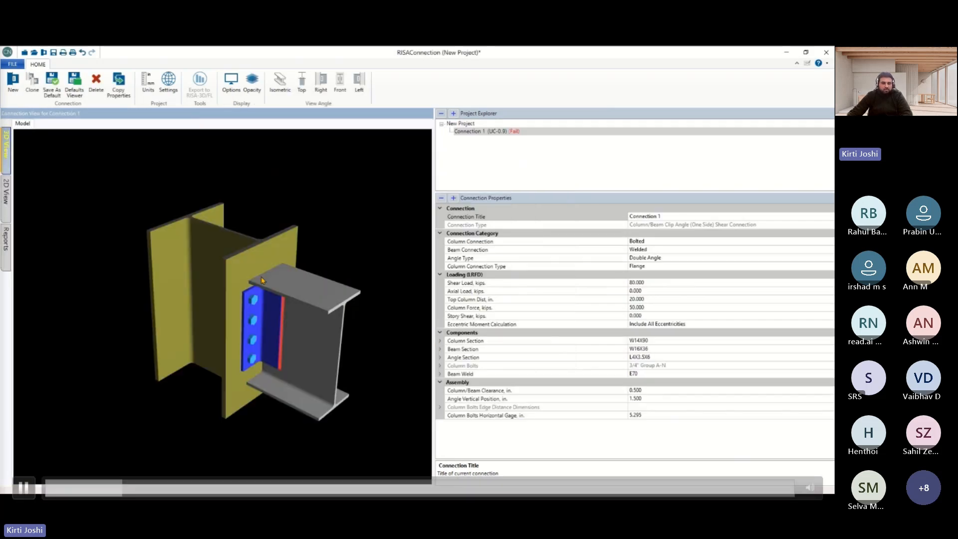
click(24, 487)
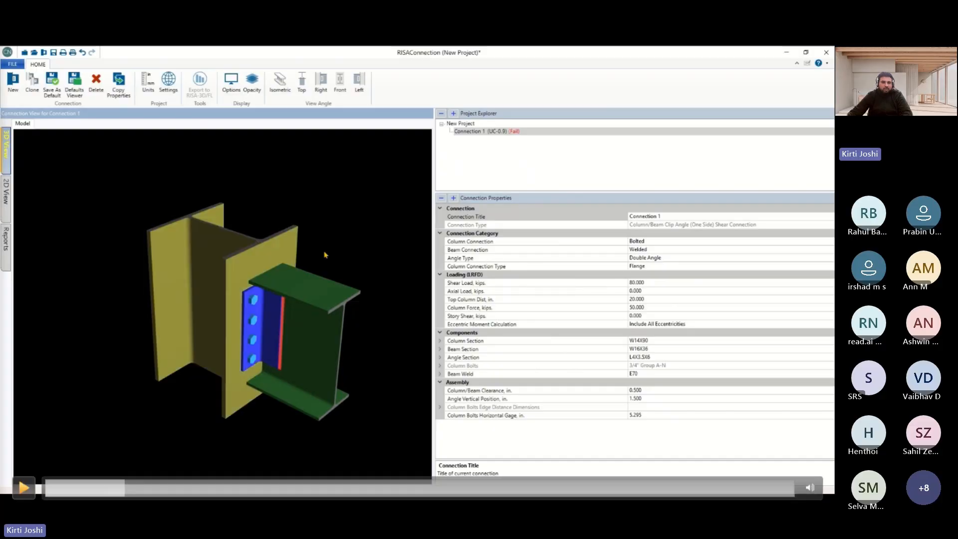
key(space)
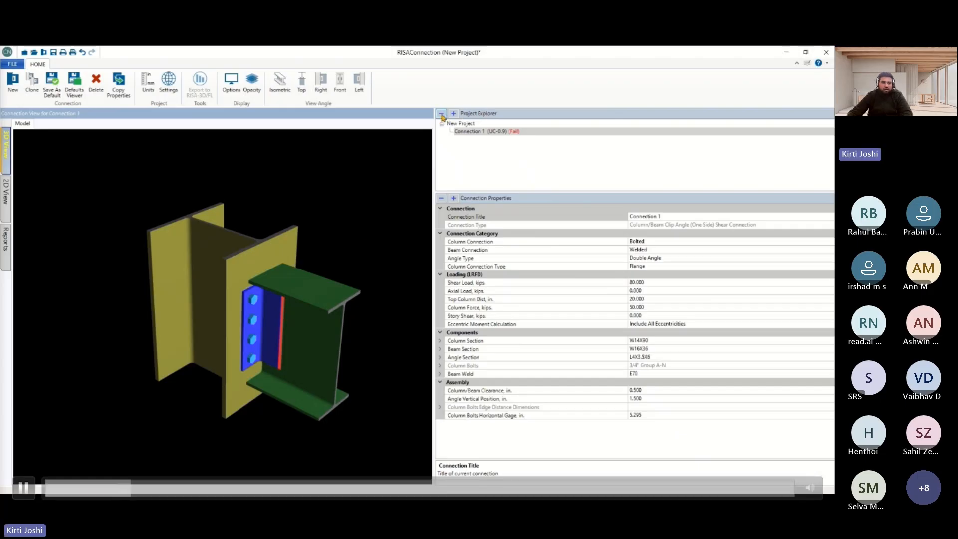
key(space)
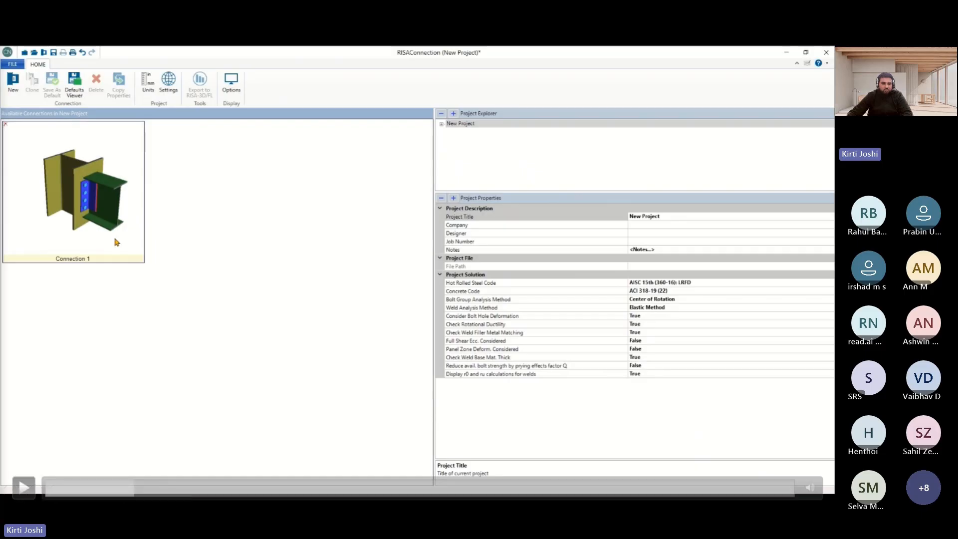
key(space)
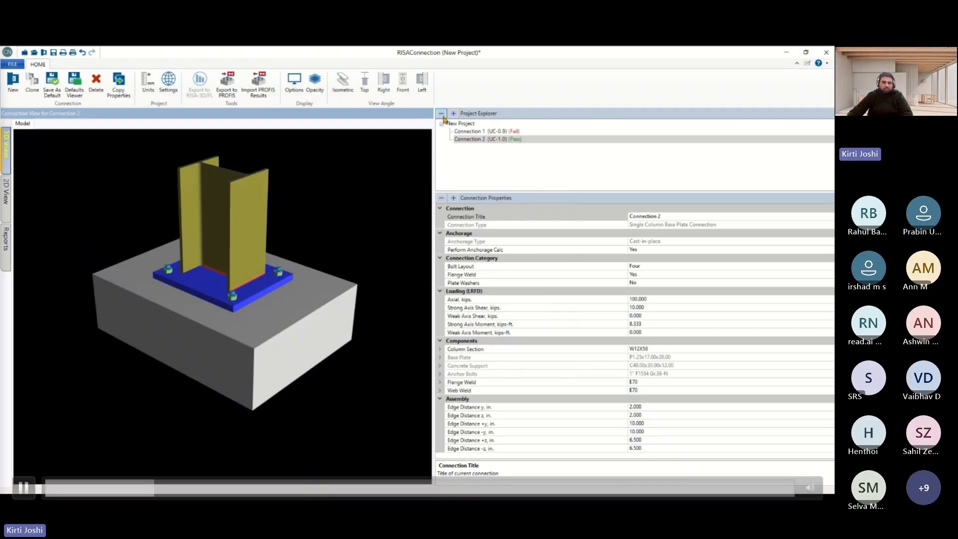
click(592, 234)
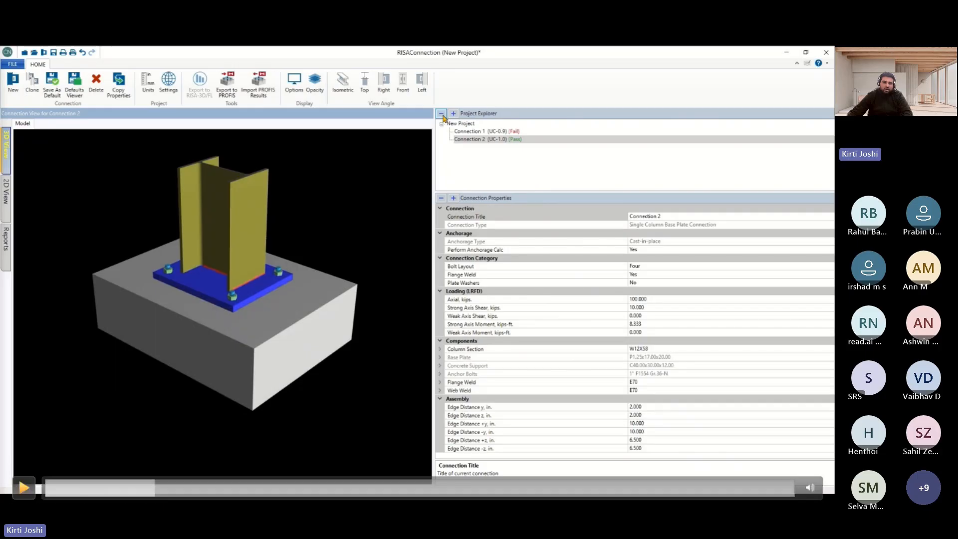
key(space)
key(space)
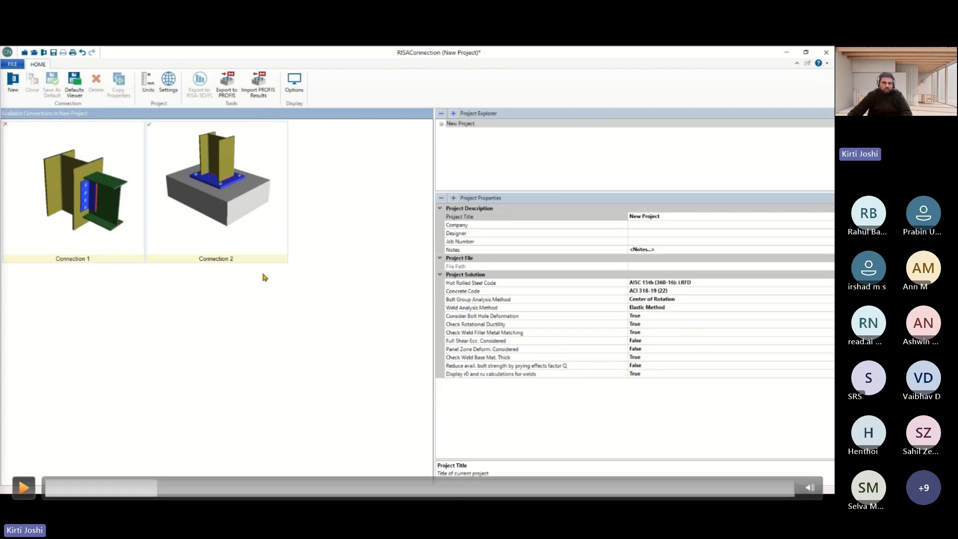
key(space)
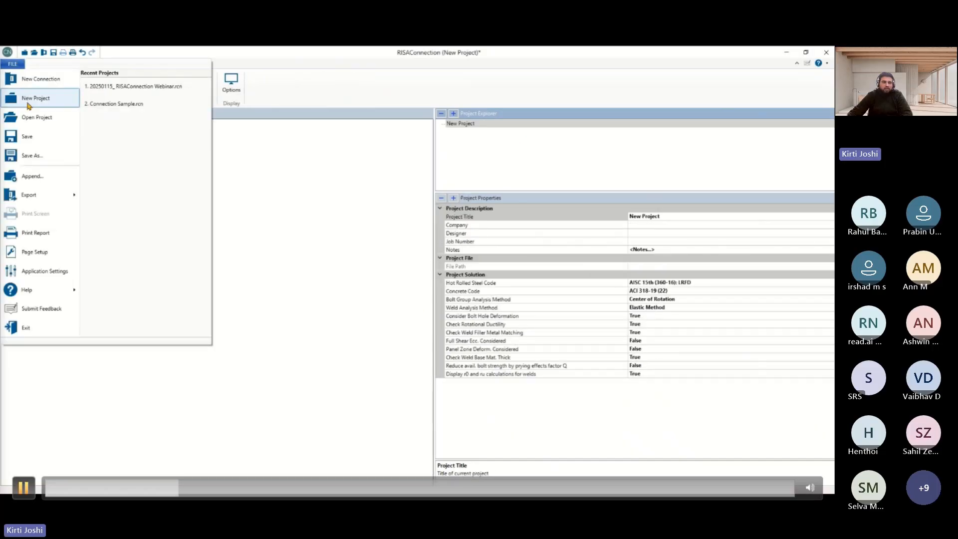
key(alt+p)
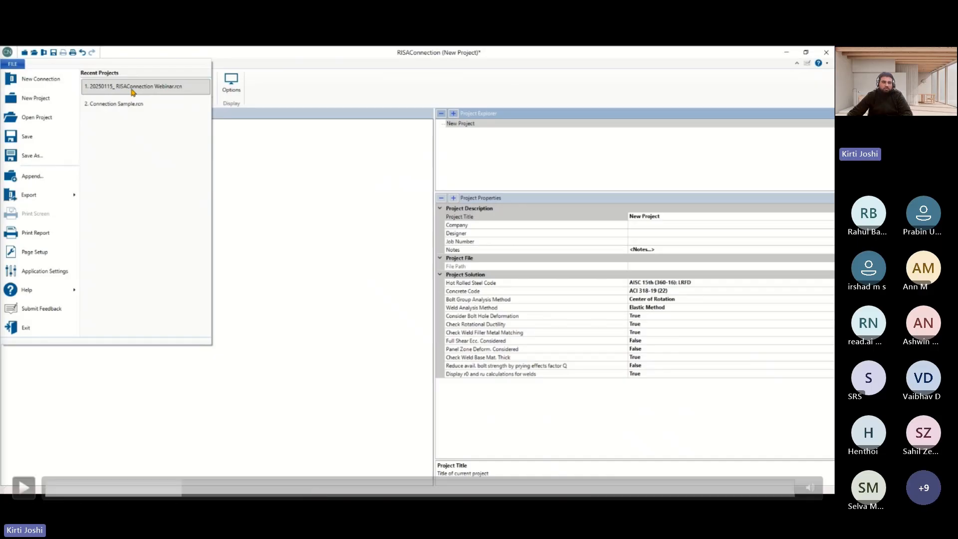
key(alt+p)
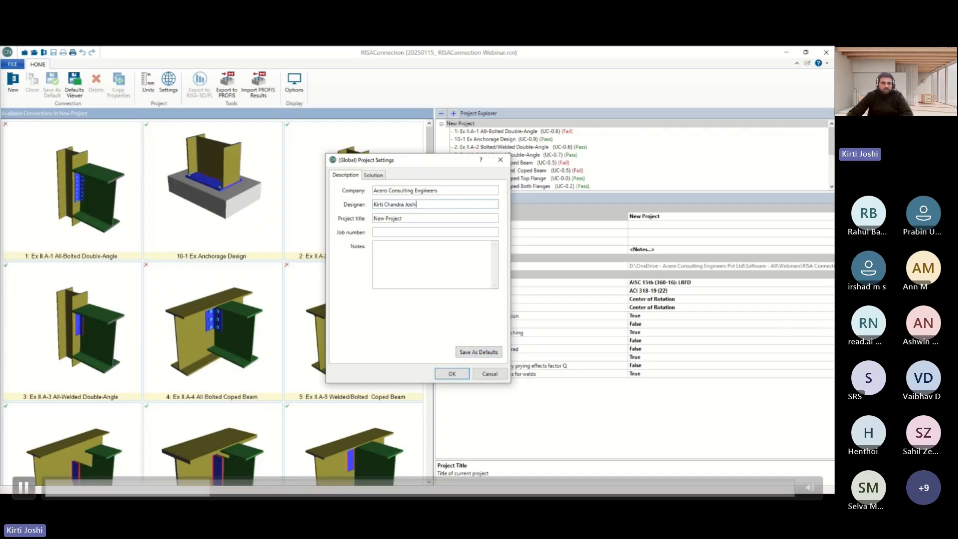
Review the hot rolled steel and concrete design code options in the solution settings and accept the project settings.
click(374, 175)
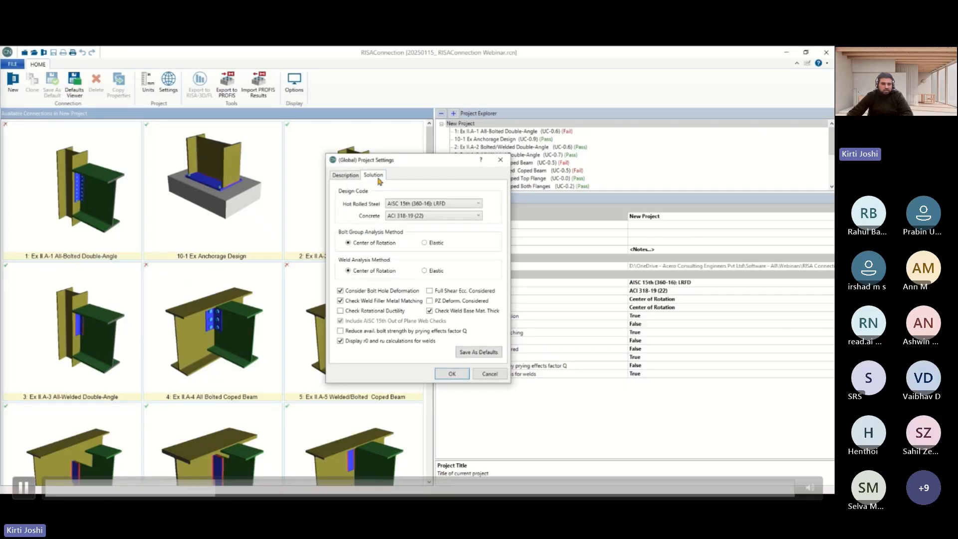
click(446, 208)
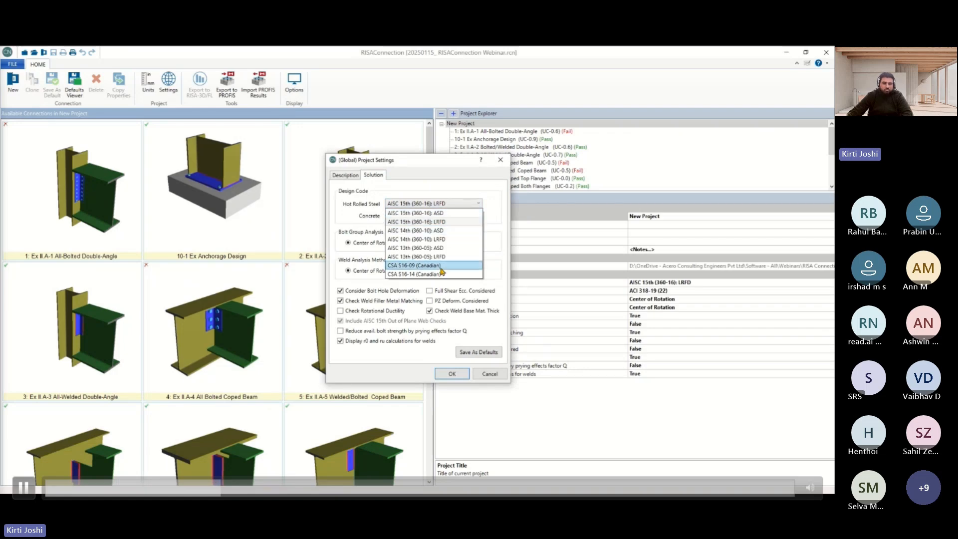
click(456, 203)
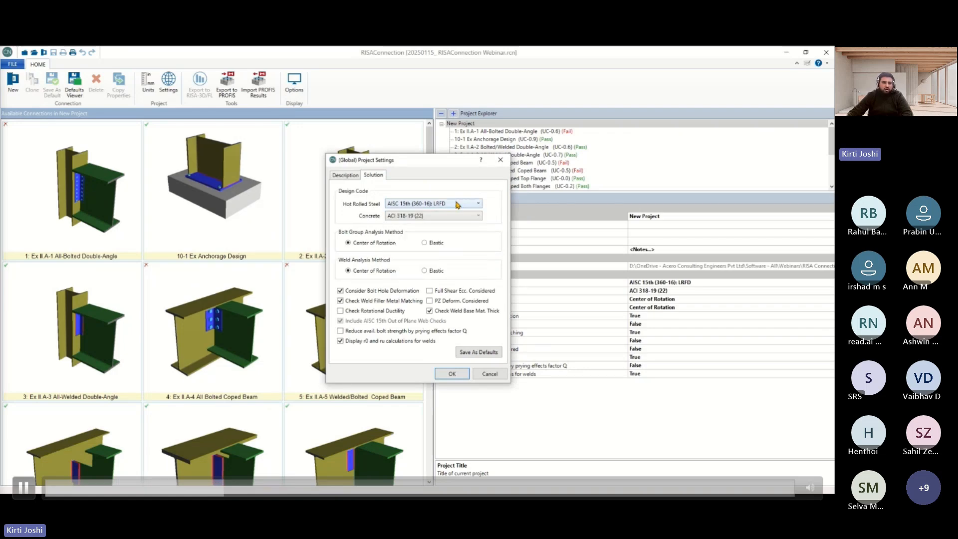
click(426, 218)
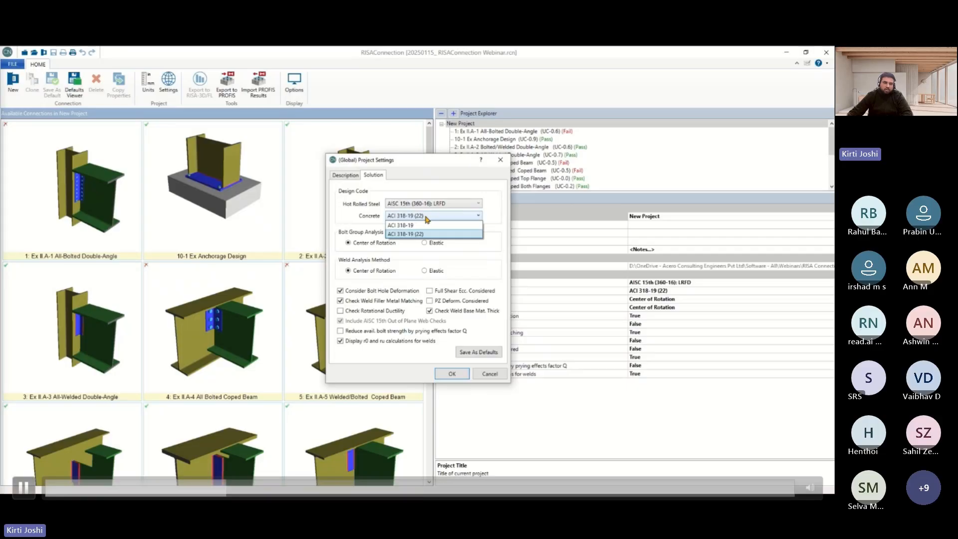
click(427, 219)
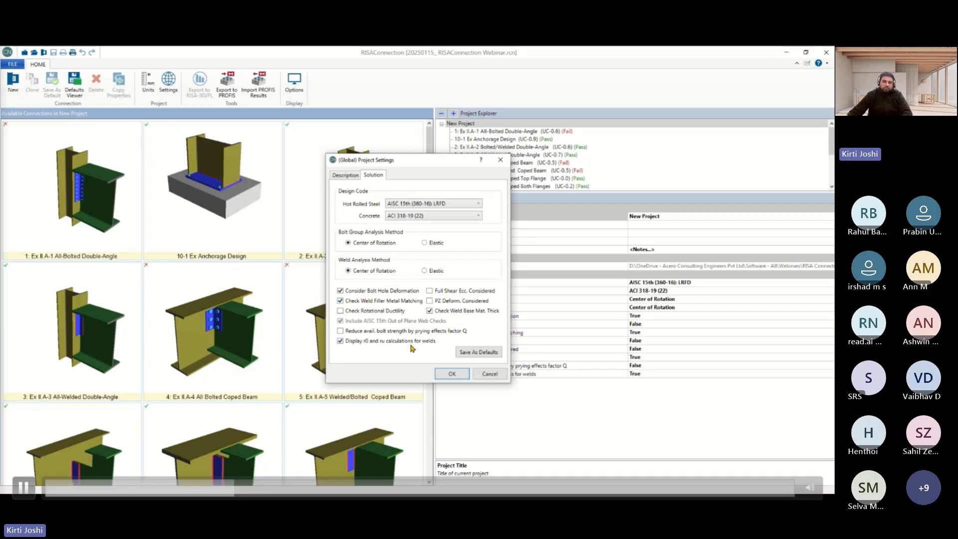
click(452, 375)
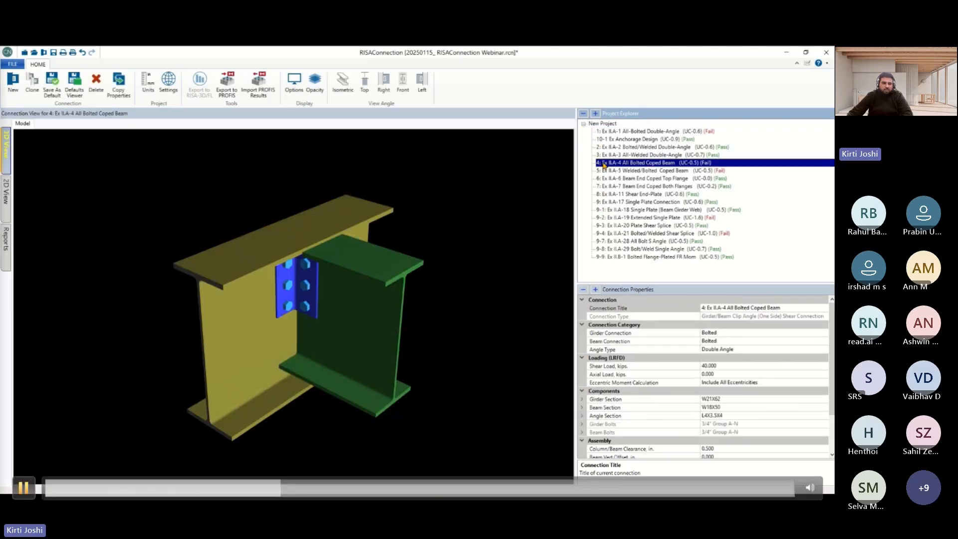
click(24, 487)
click(24, 488)
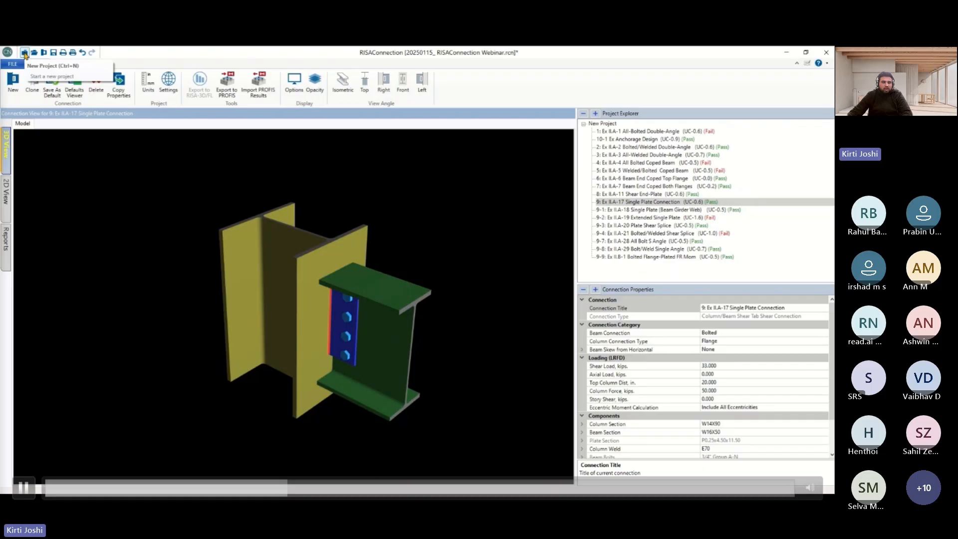
click(396, 62)
click(24, 487)
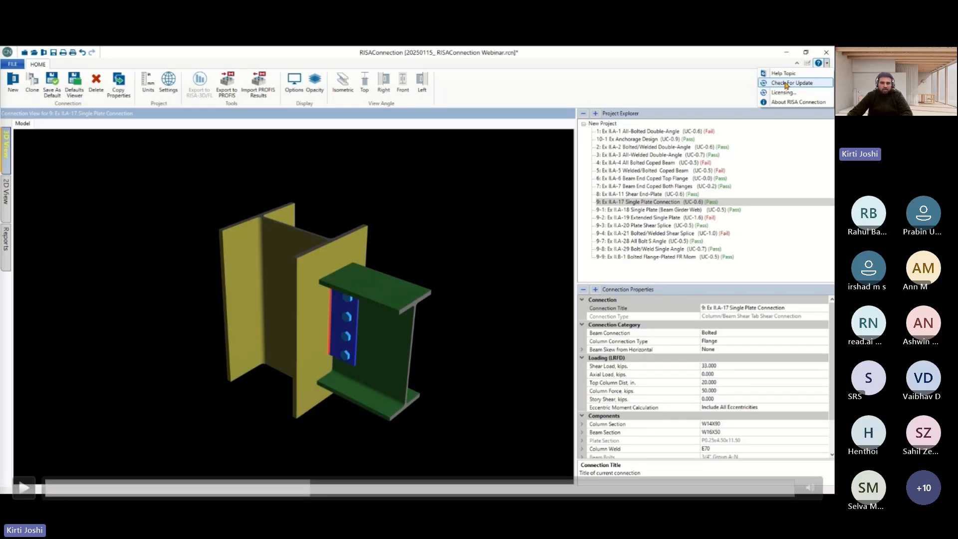
click(23, 487)
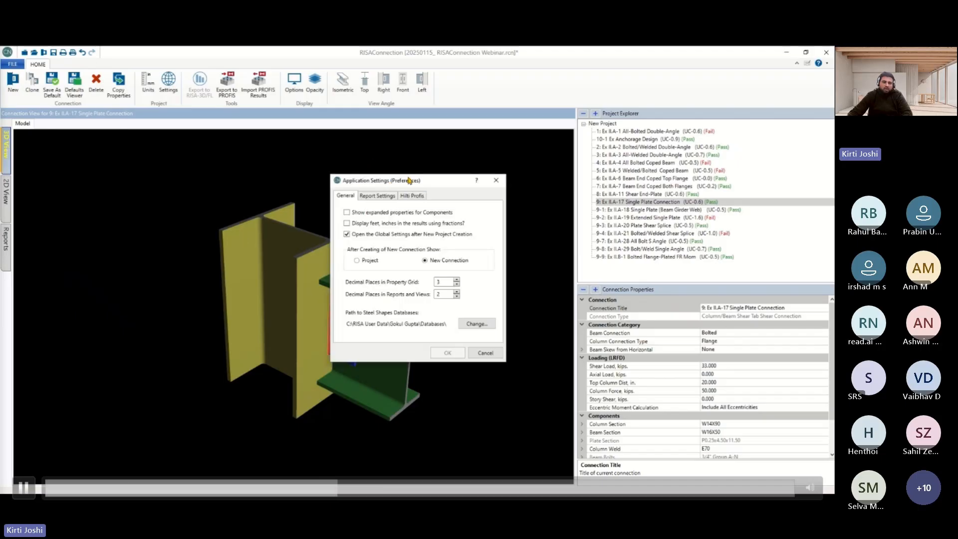
key(space)
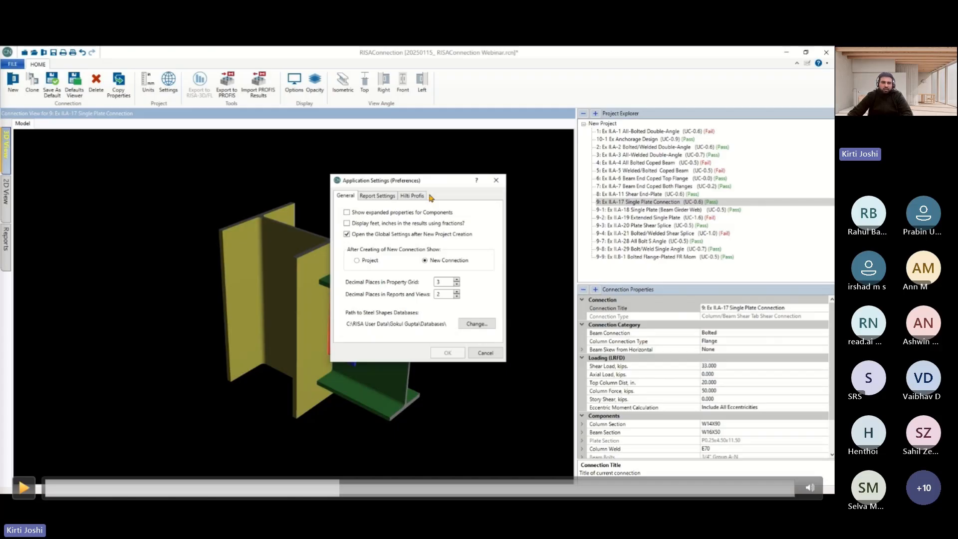
Display the report settings in the application preferences.
click(377, 196)
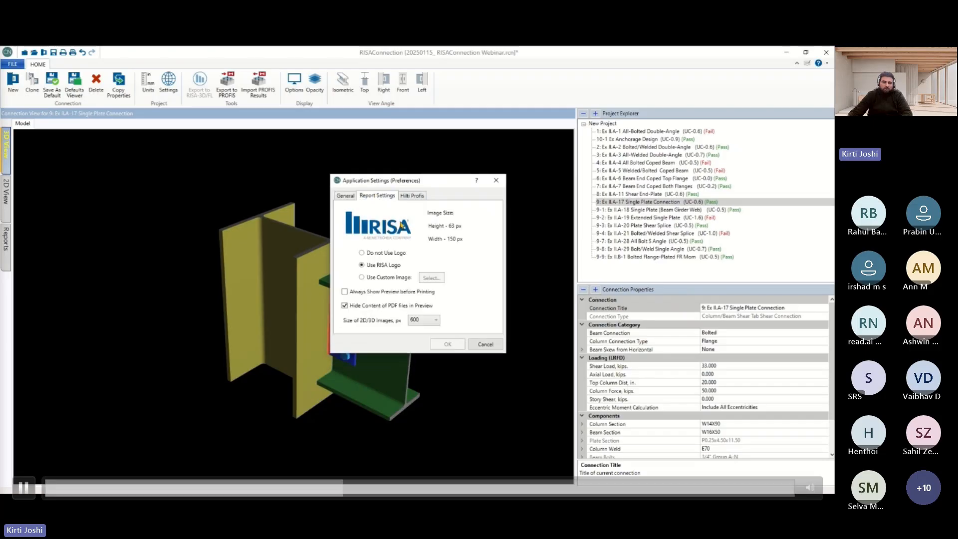
key(space)
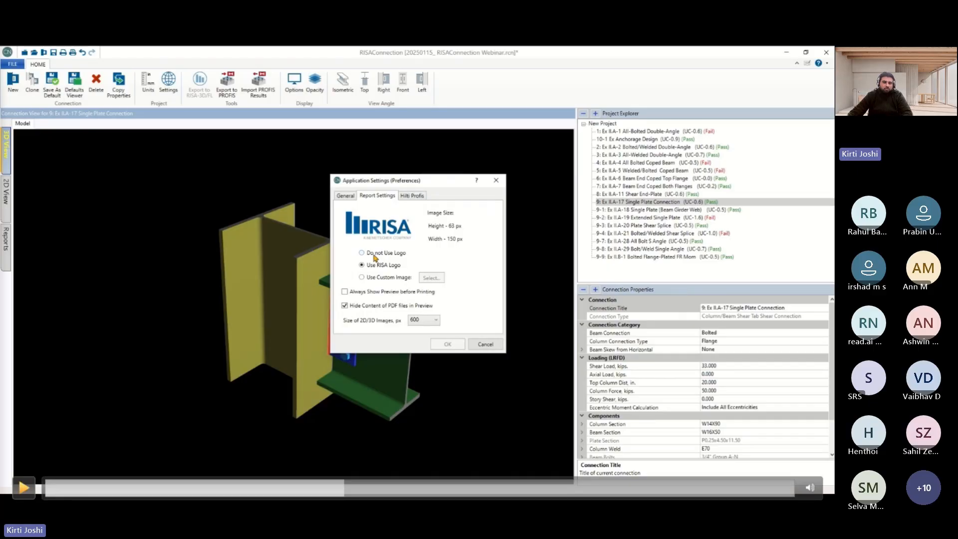
key(space)
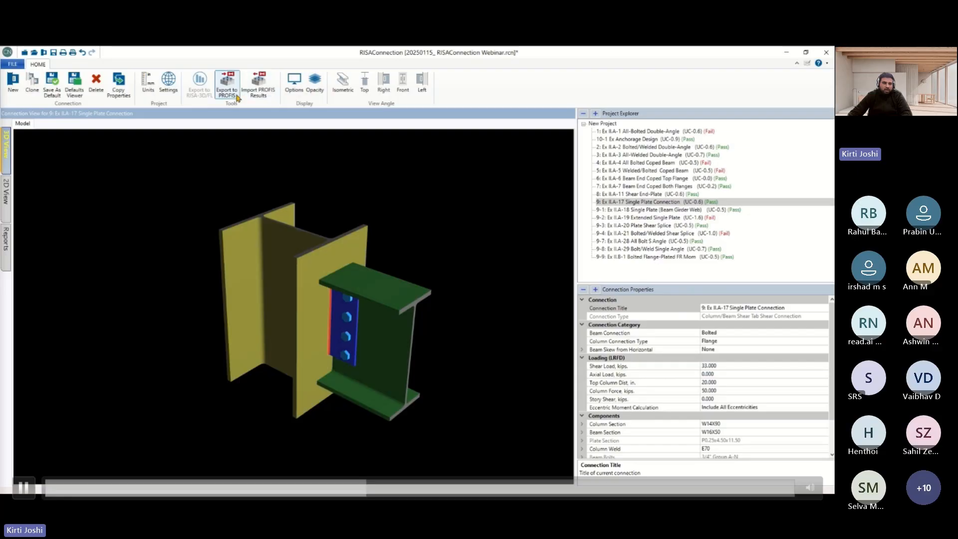
key(space)
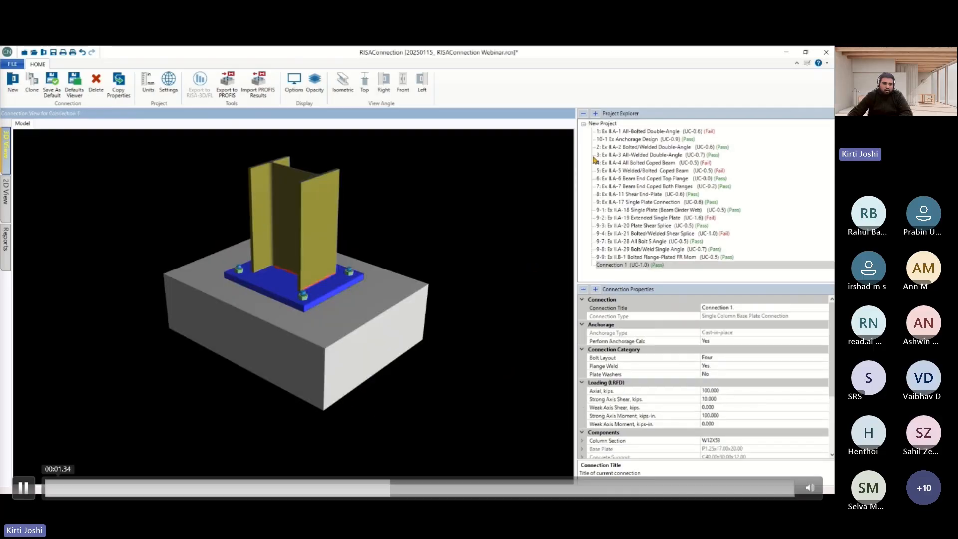
key(space)
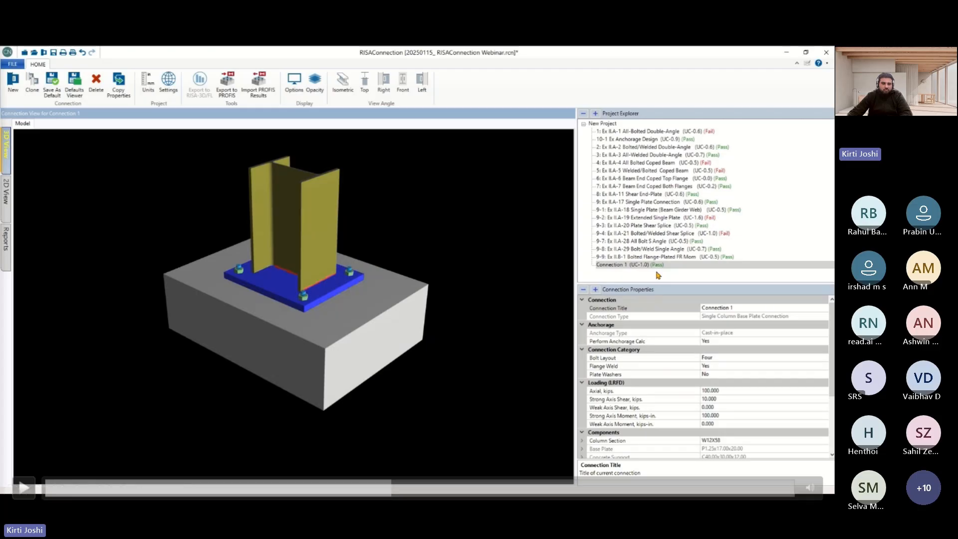
key(space)
key(space)
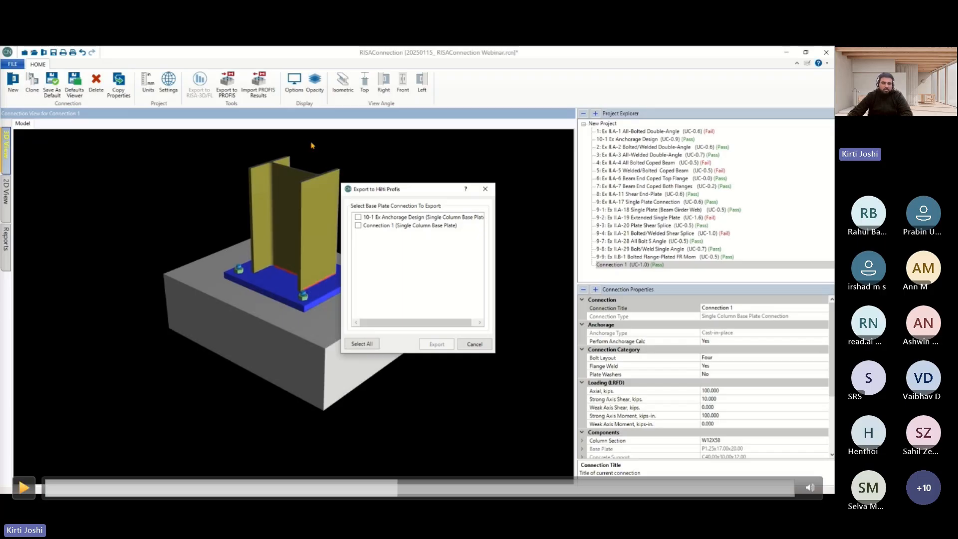
key(space)
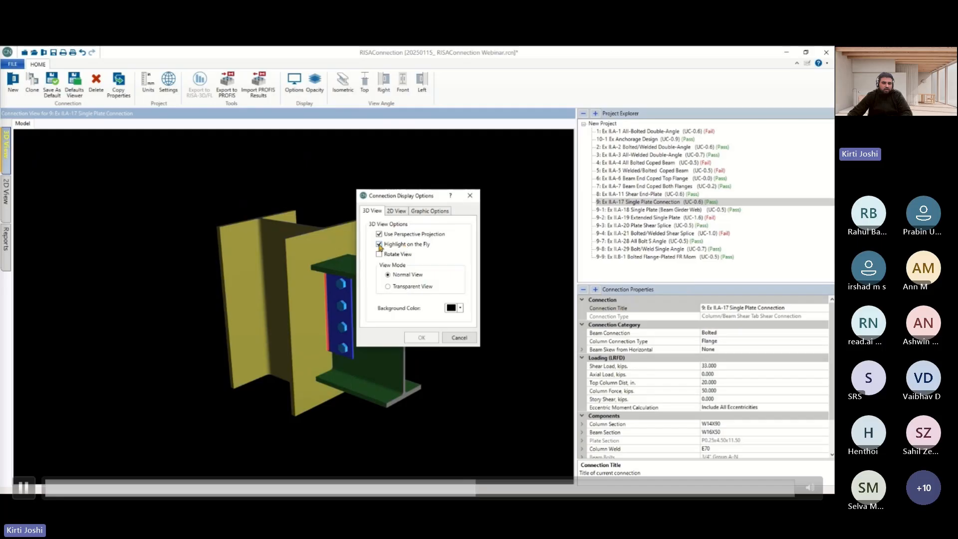
key(space)
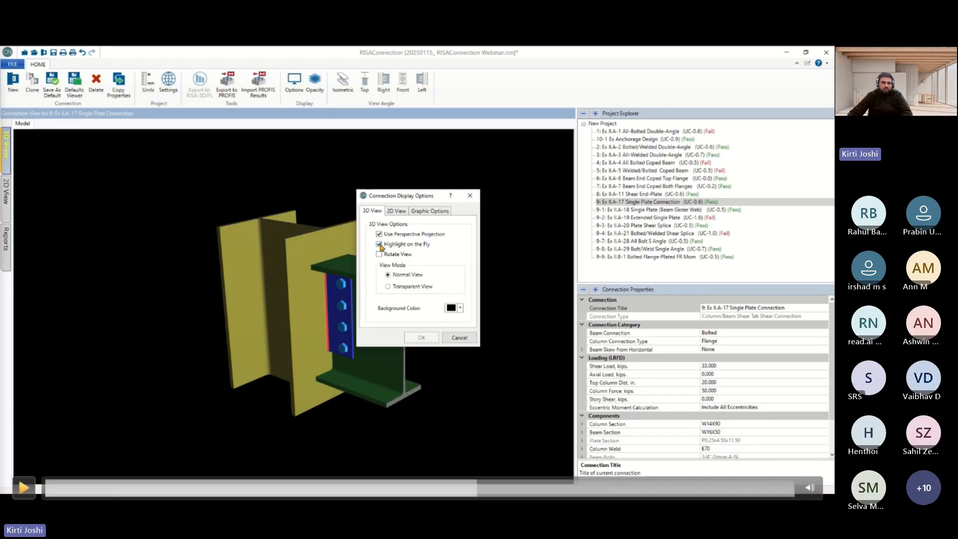
click(24, 488)
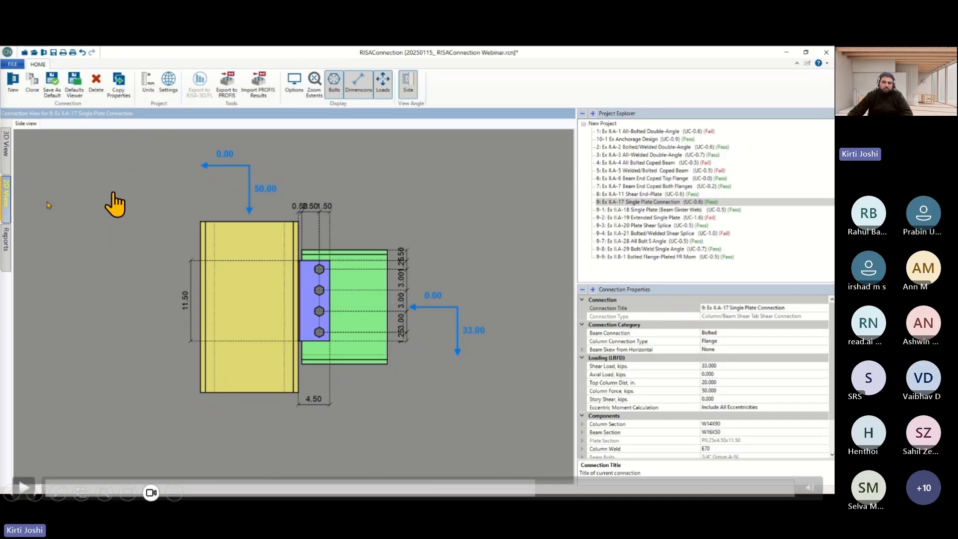
click(16, 181)
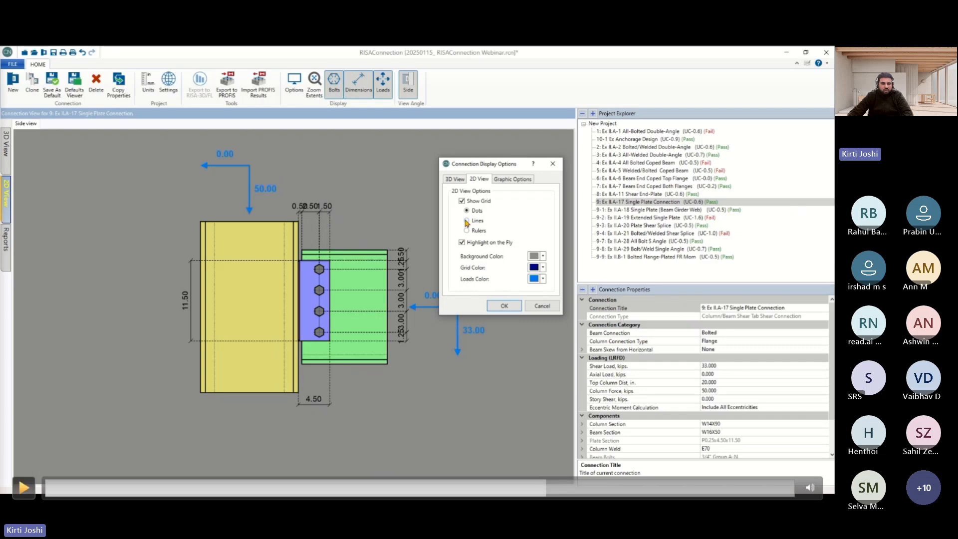
Show the 2D view grid as lines and apply the connection display options.
click(466, 220)
click(504, 305)
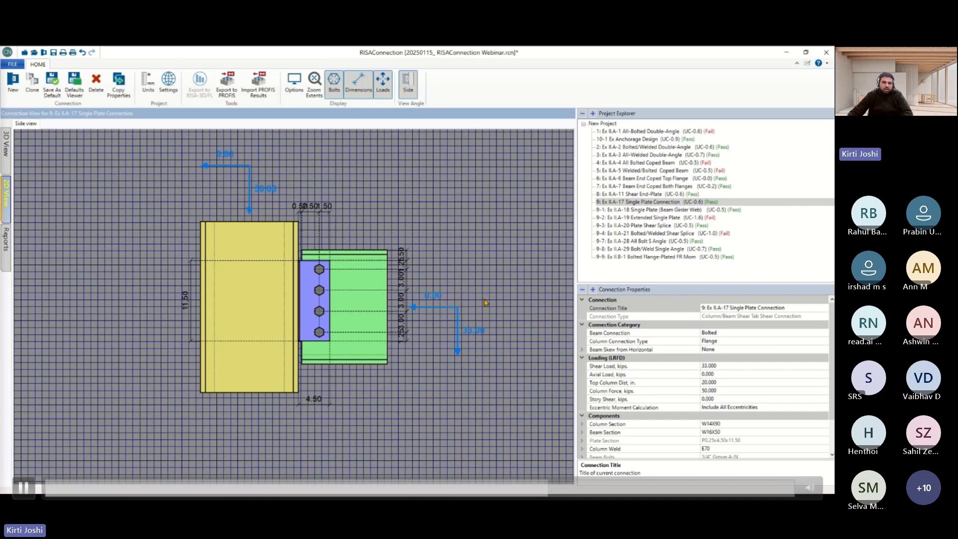
Turn off the grid in the 2D view options and apply the connection display options.
click(294, 82)
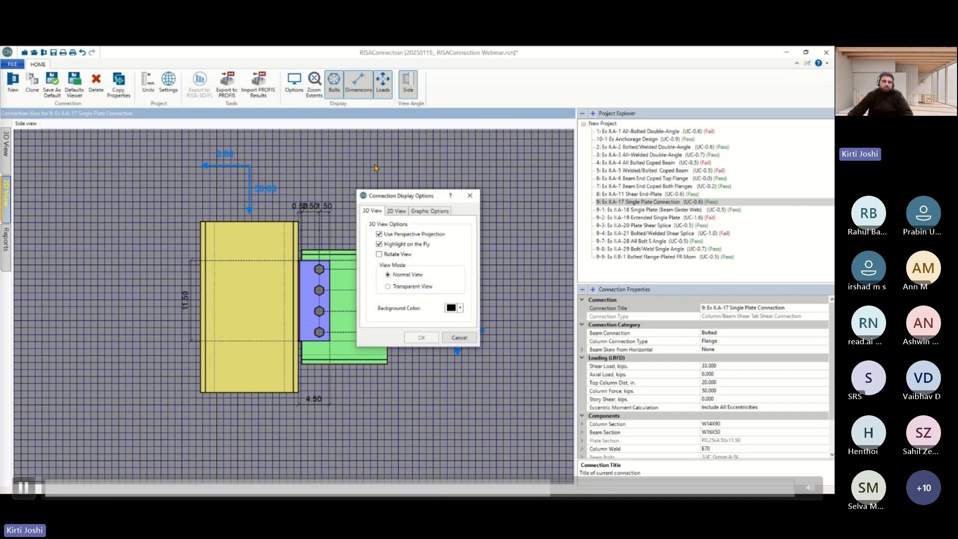
click(397, 211)
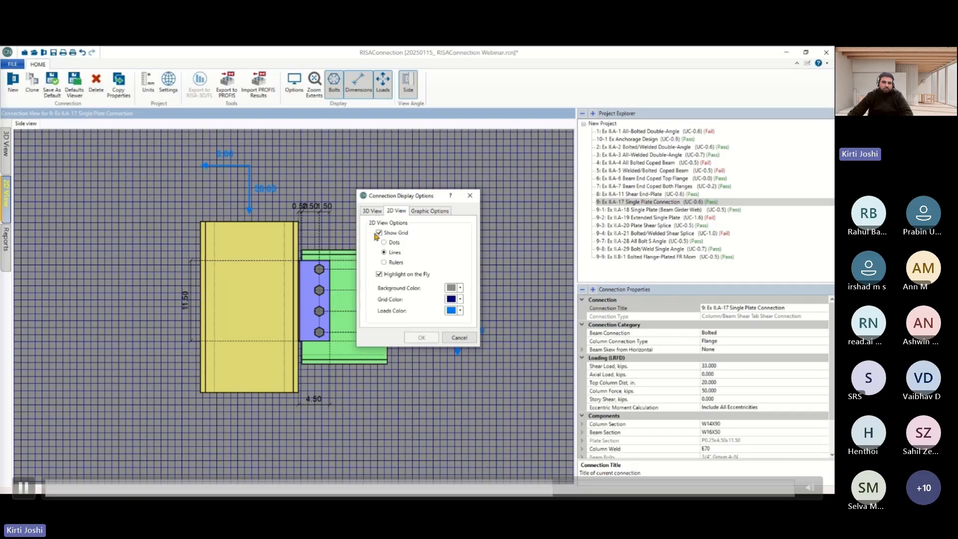
click(379, 233)
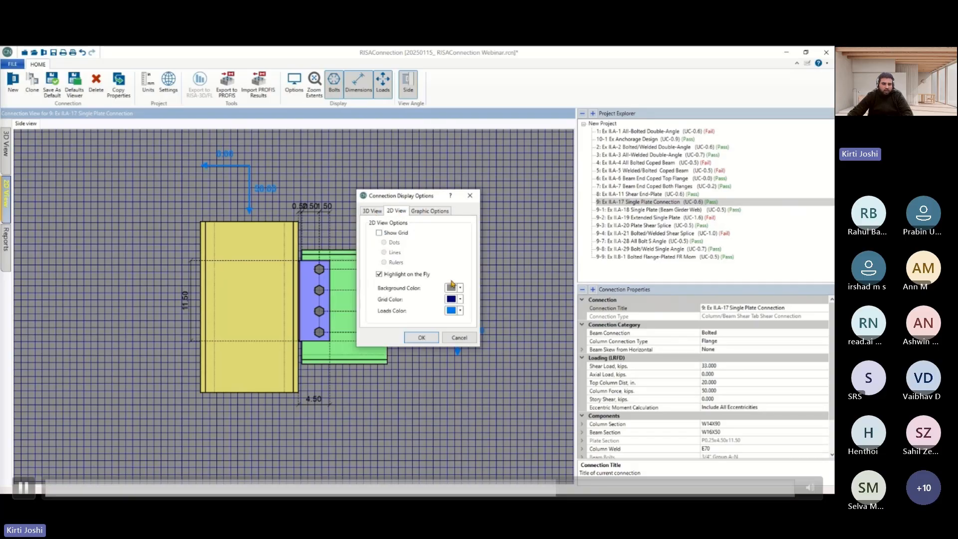
click(421, 338)
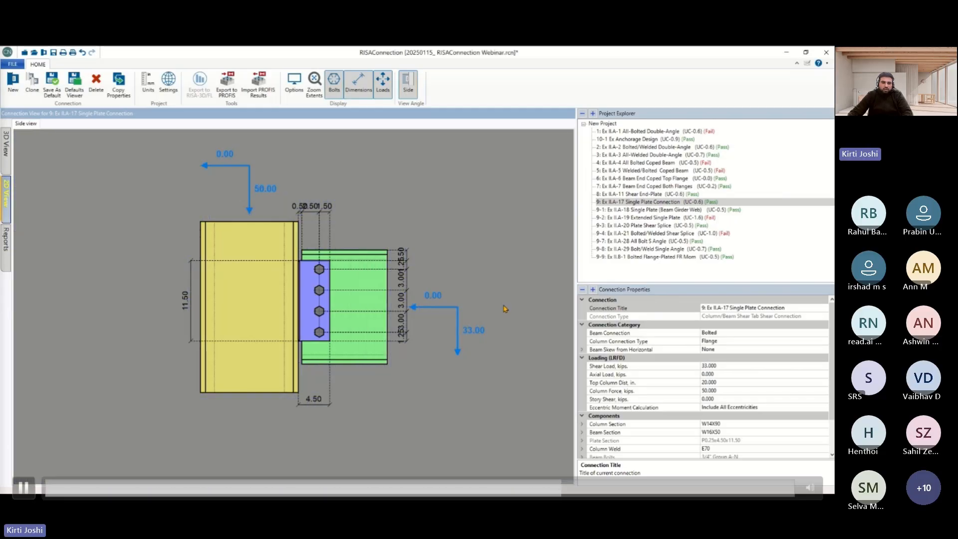
Hide and restore the bolts, and likewise the dimensions, in the side view of the single plate connection.
click(338, 87)
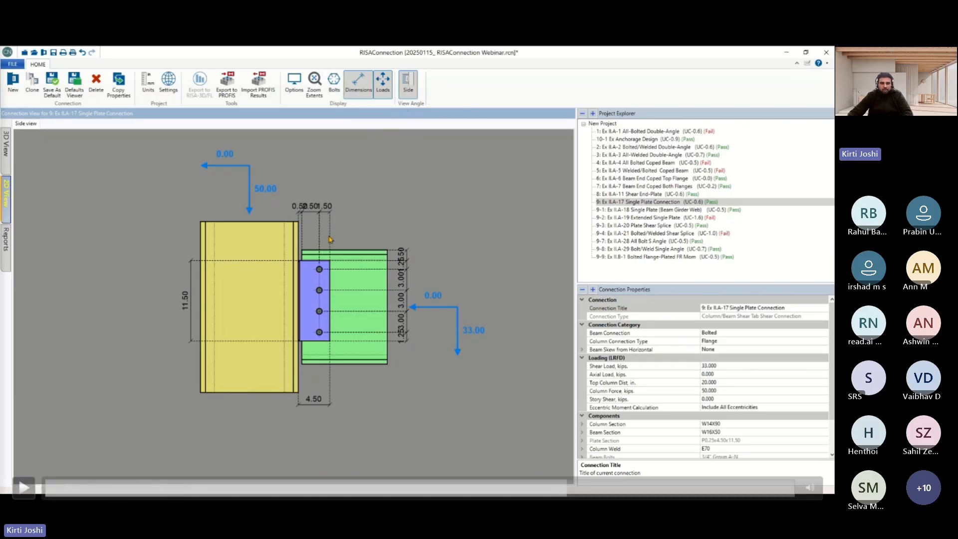
click(335, 85)
click(355, 86)
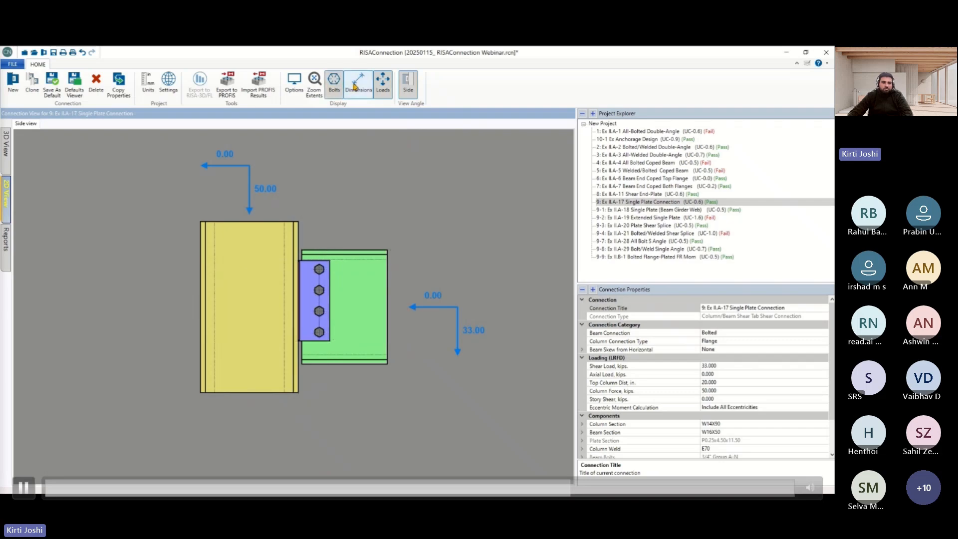
click(355, 86)
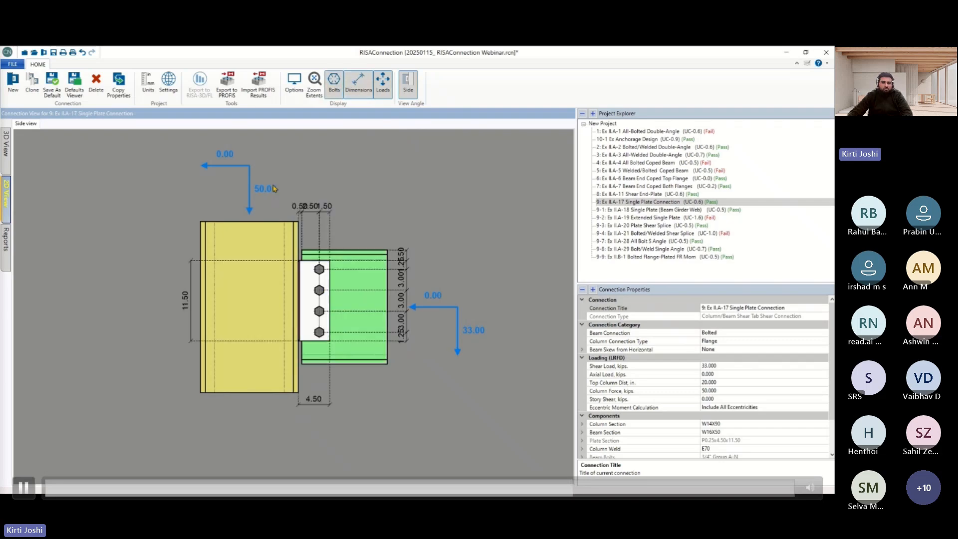
Set the 2D view text size to Extra Large in the graphic options and apply it.
click(294, 83)
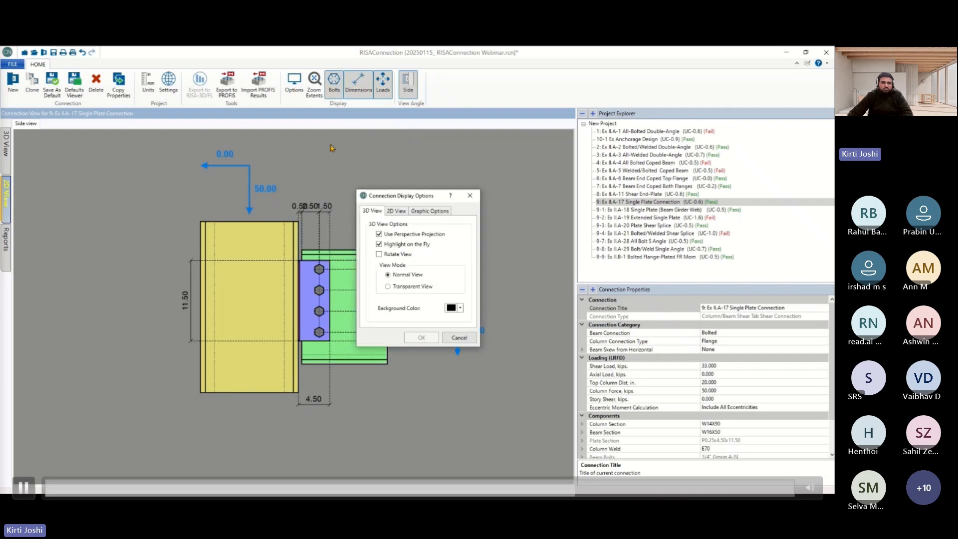
click(430, 211)
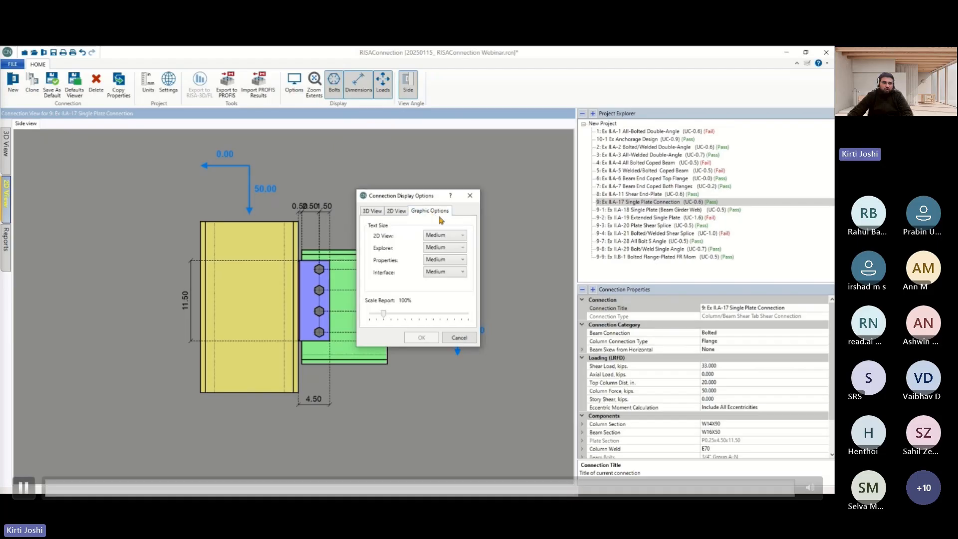
click(439, 237)
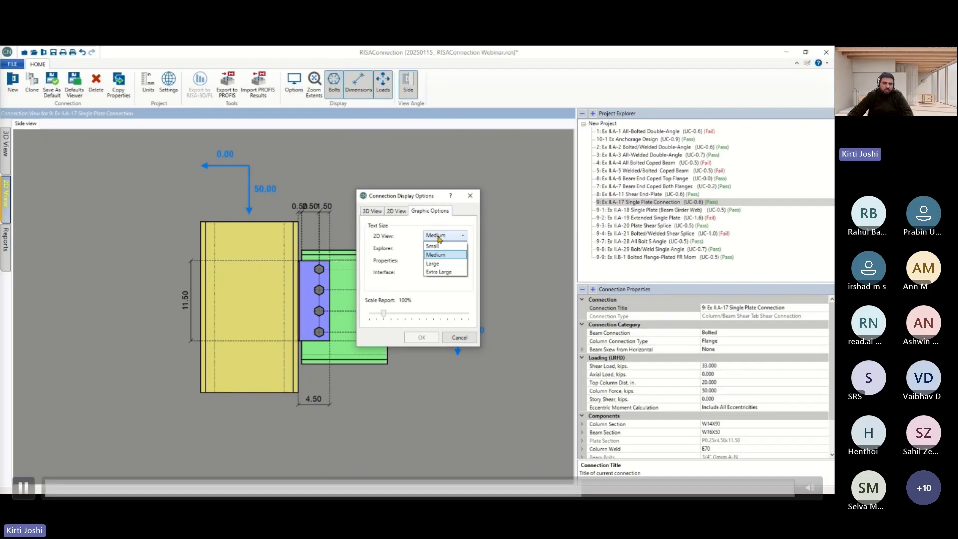
click(439, 272)
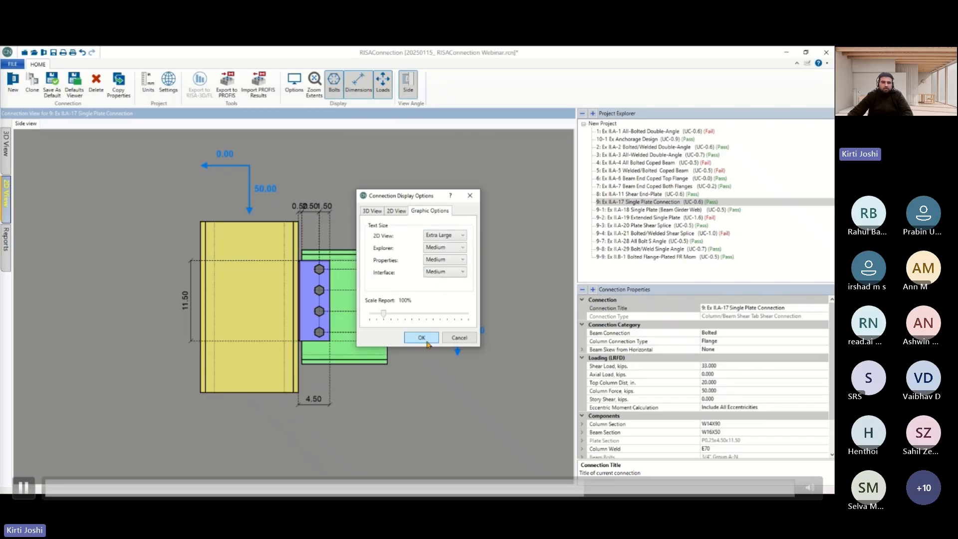
click(422, 337)
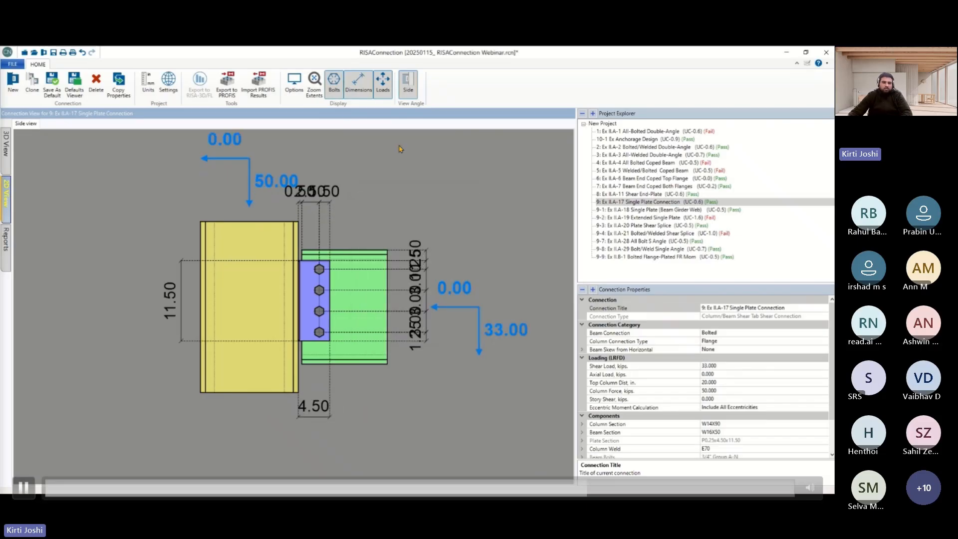
Set the 2D view text size back to Medium in the graphic options and apply it.
click(300, 95)
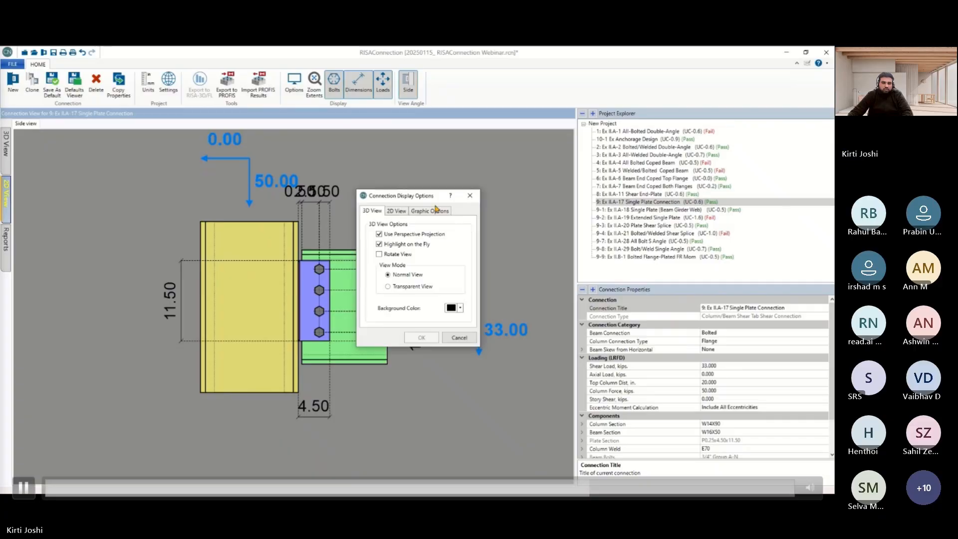
click(430, 210)
click(444, 235)
click(443, 247)
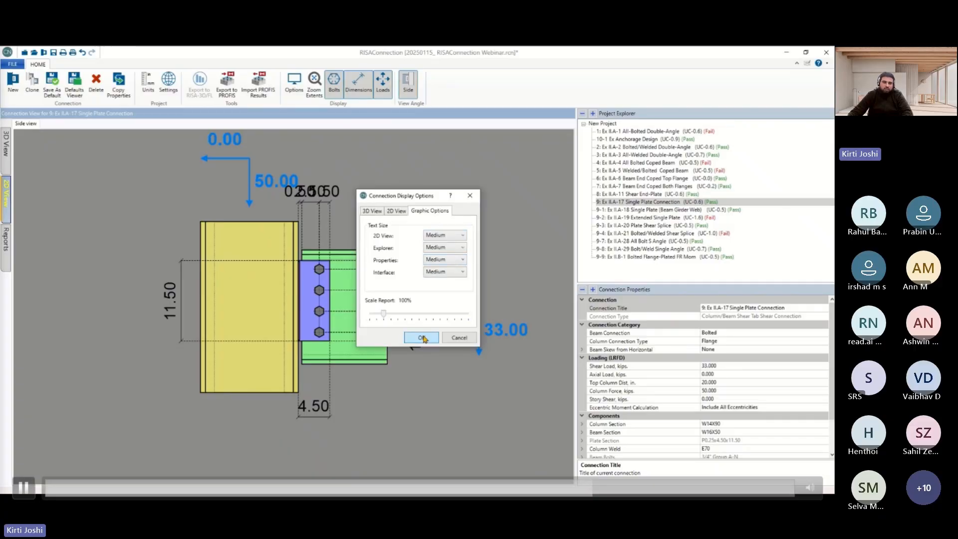
click(423, 338)
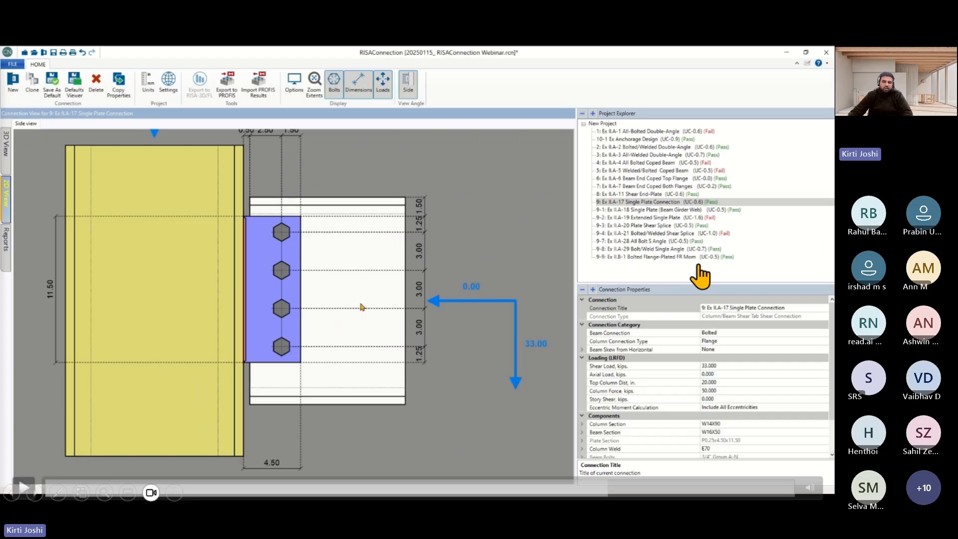
key(space)
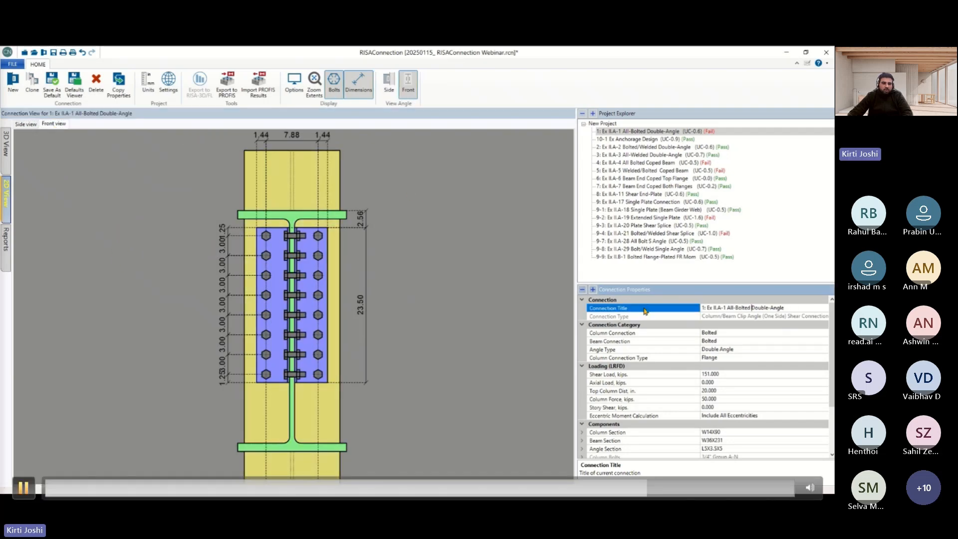
key(alt+p)
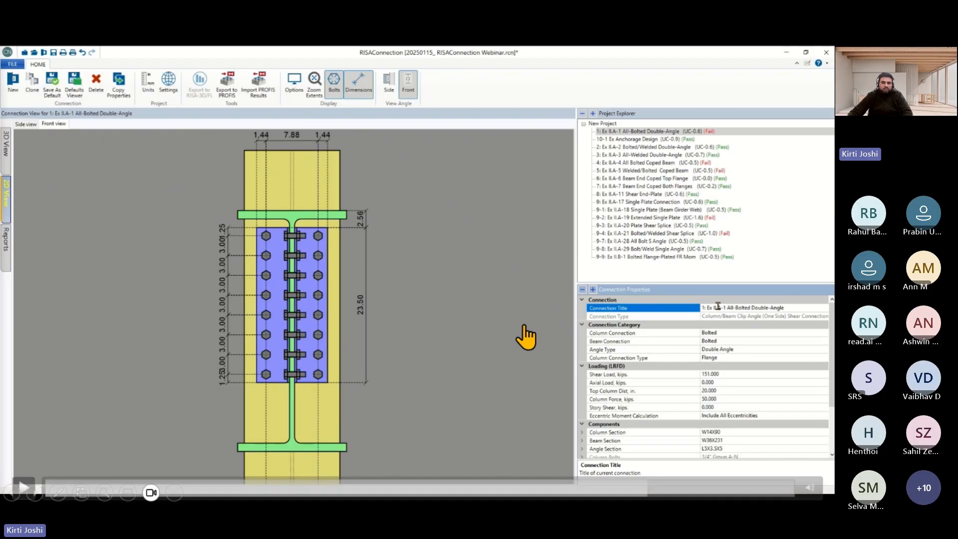
key(alt+p)
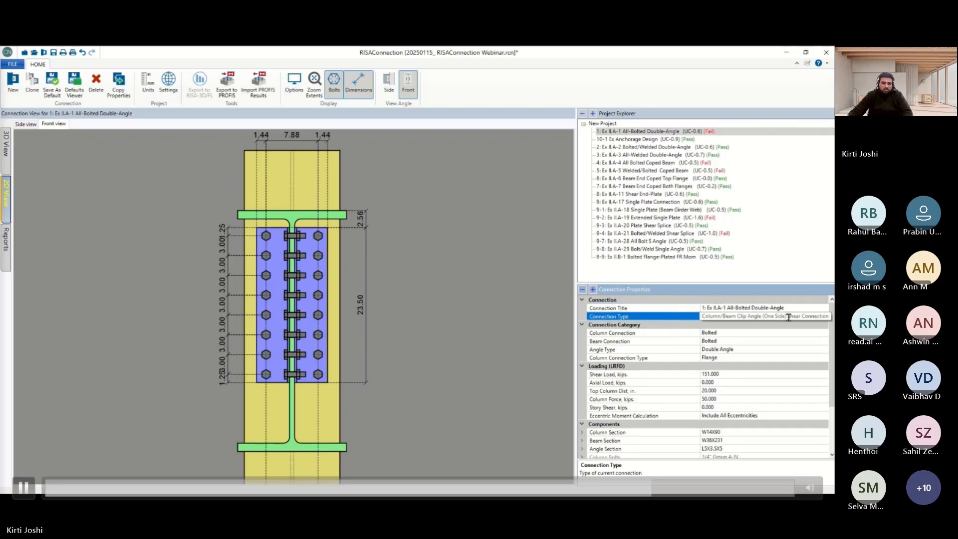
key(alt+p)
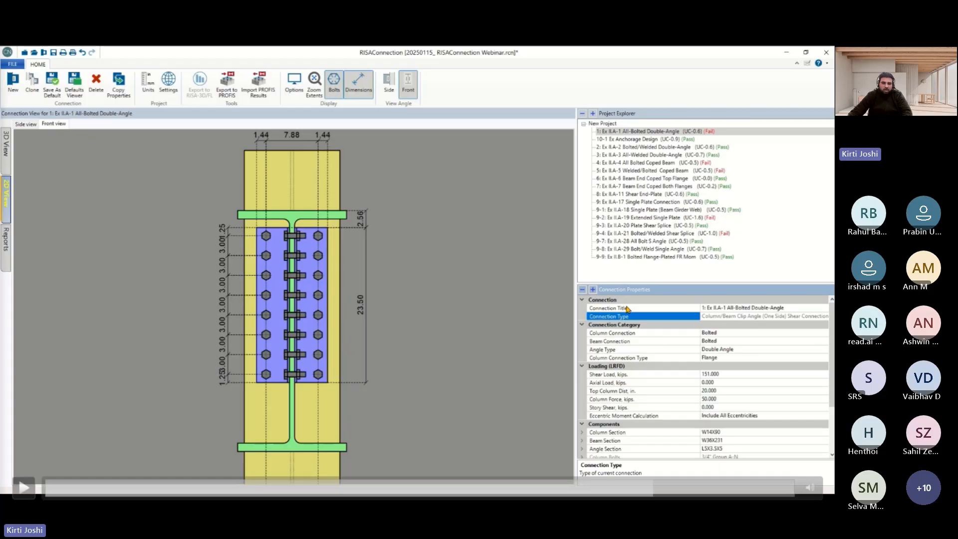
key(alt+p)
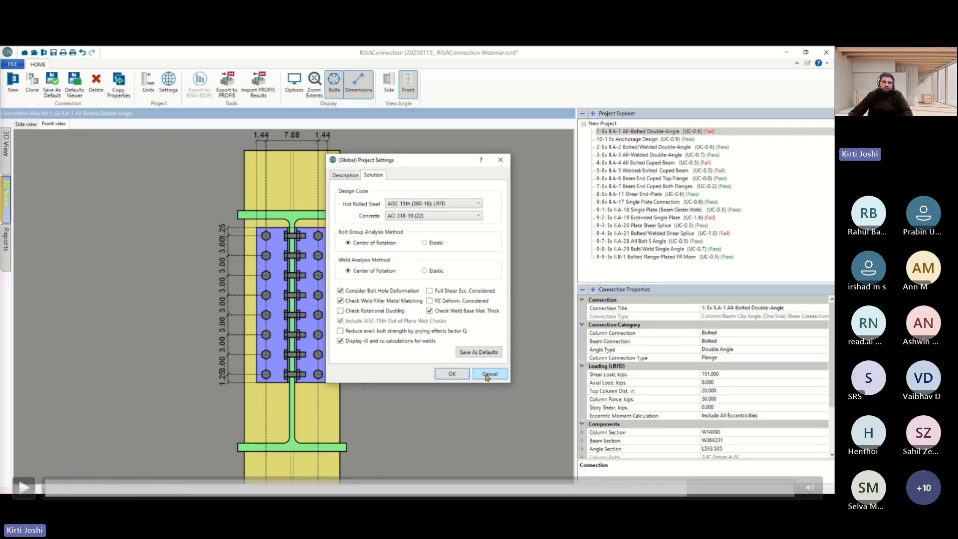
key(space)
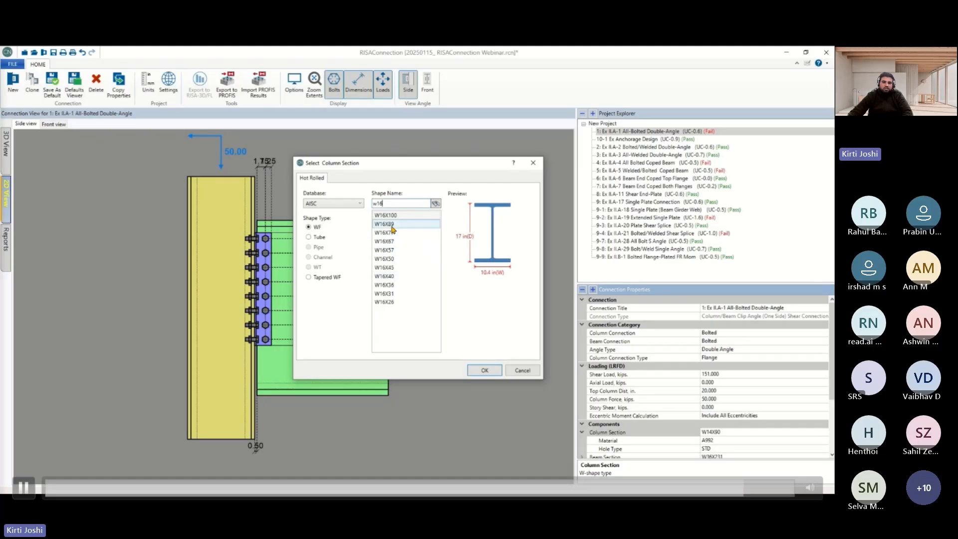
Set the column section of the all-bolted double-angle connection to W16X77 and replace it with W18X65.
click(487, 370)
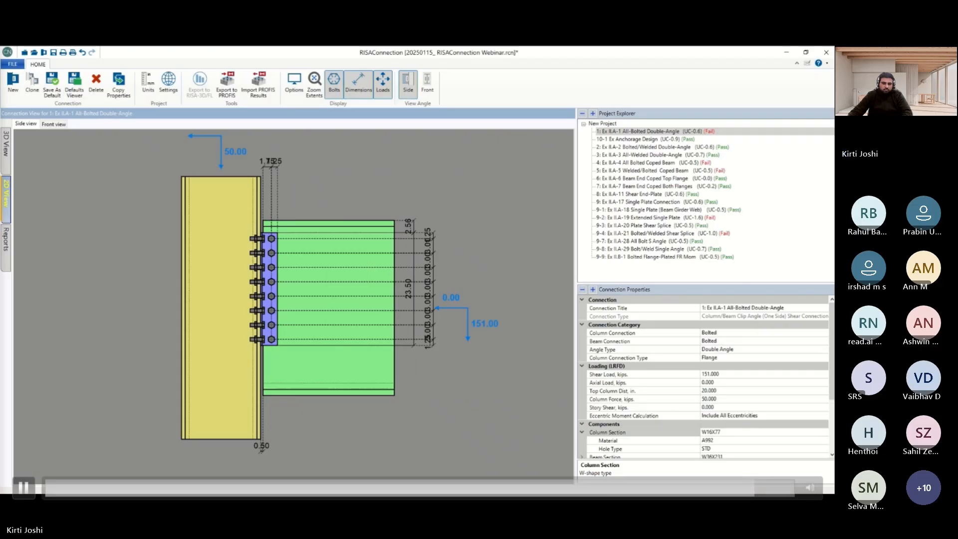
click(730, 432)
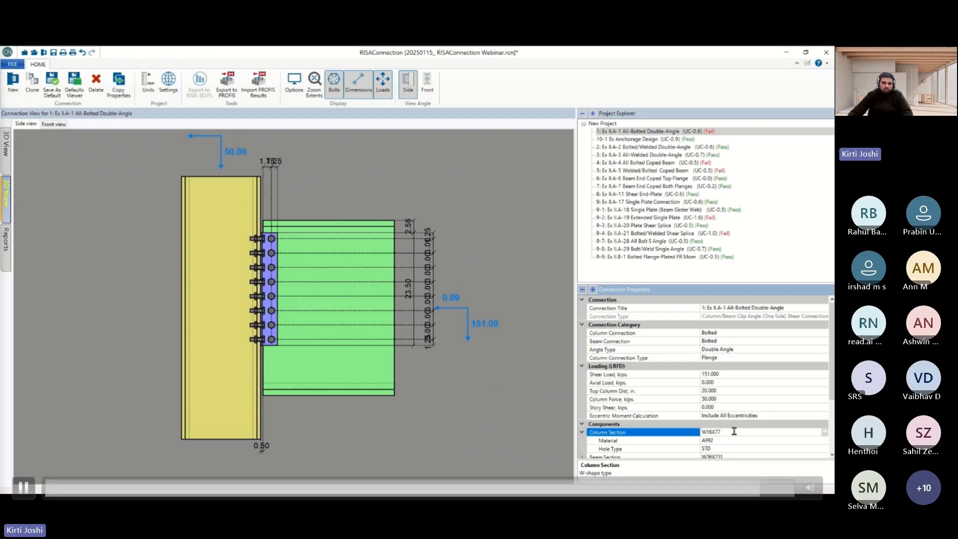
key(BackSpace)
key(BackSpace)
key(BackSpace)
key(BackSpace)
text(8)
text(x8)
text(65)
key(Return)
Open the Angle Vertical Position property for editing from its dimension in the side view.
click(278, 340)
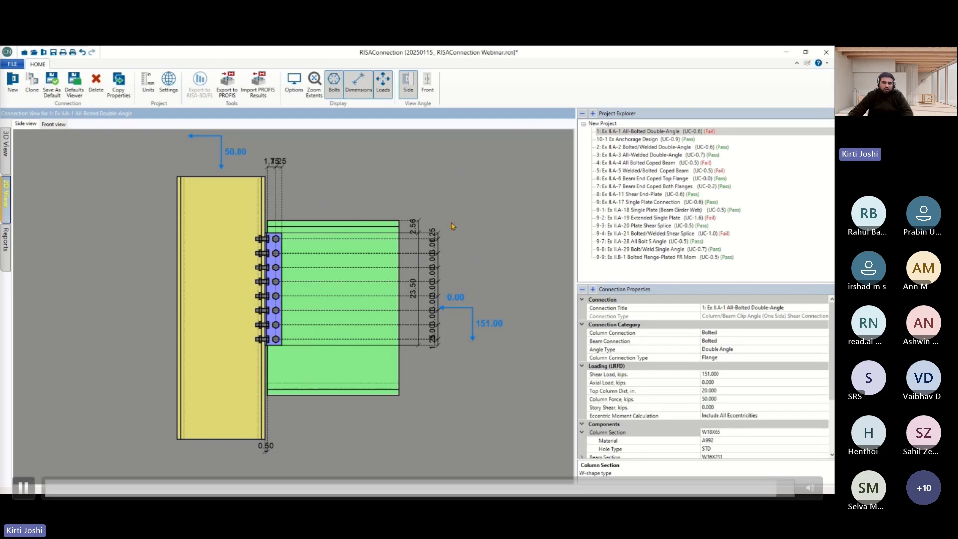
click(412, 225)
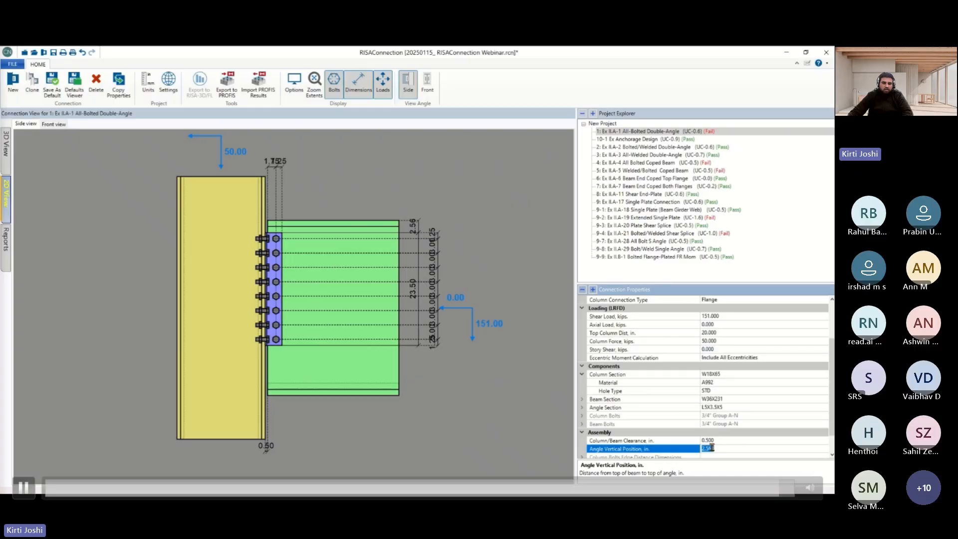
key(space)
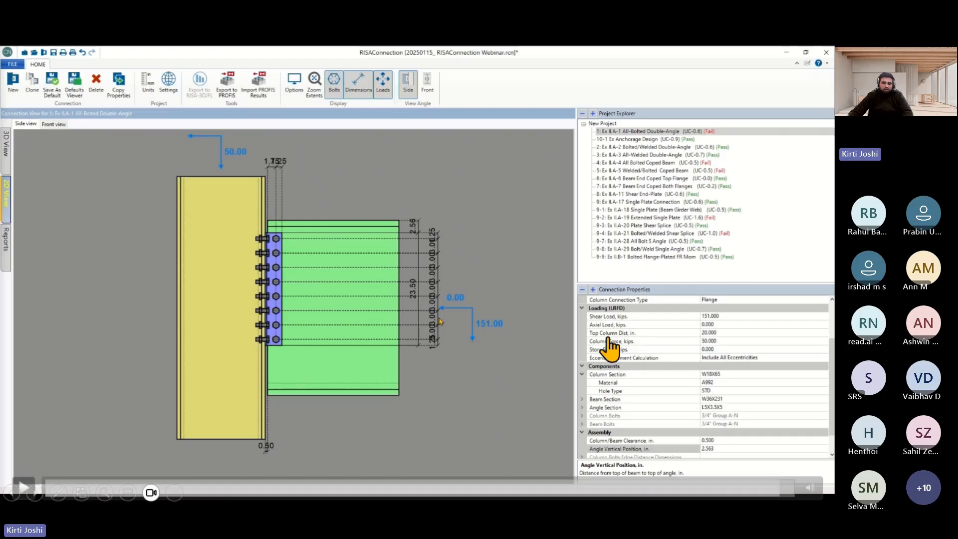
key(space)
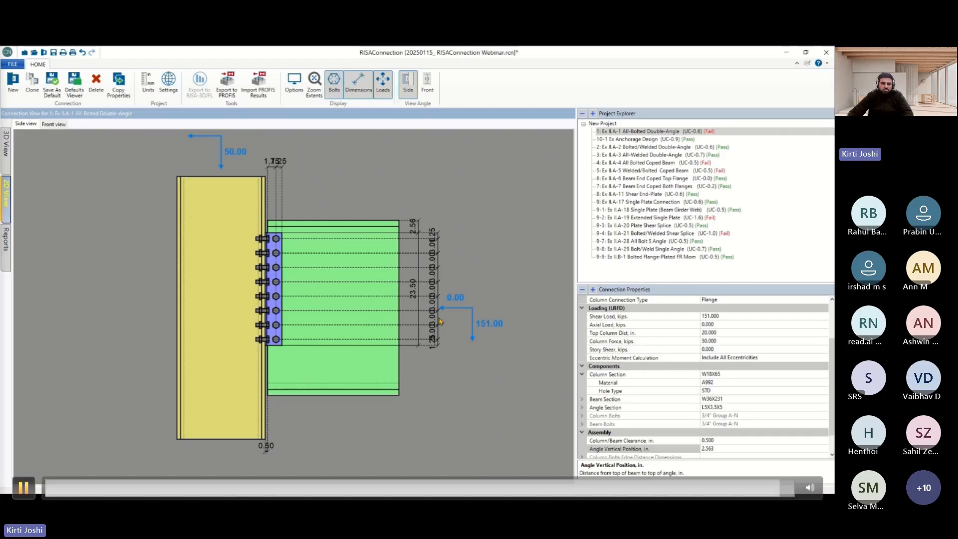
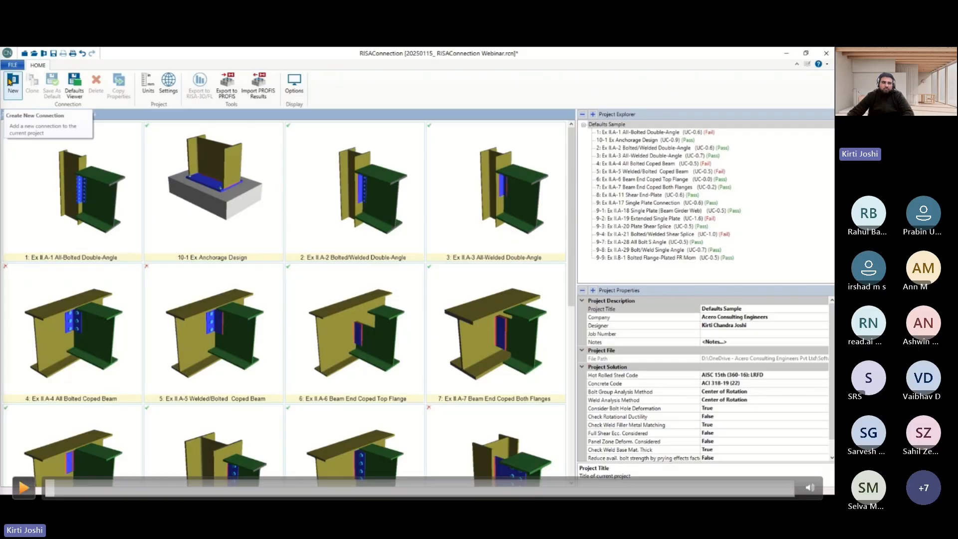
key(space)
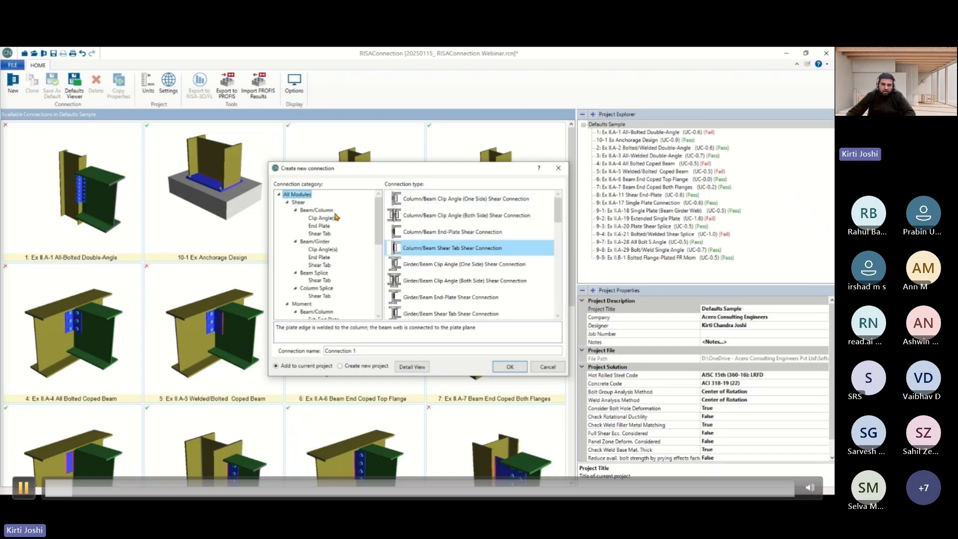
key(space)
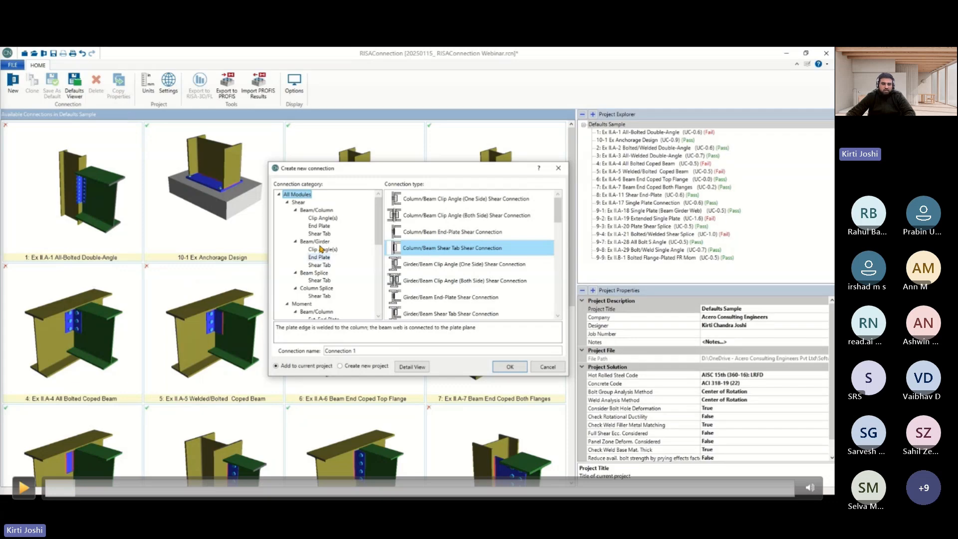
key(space)
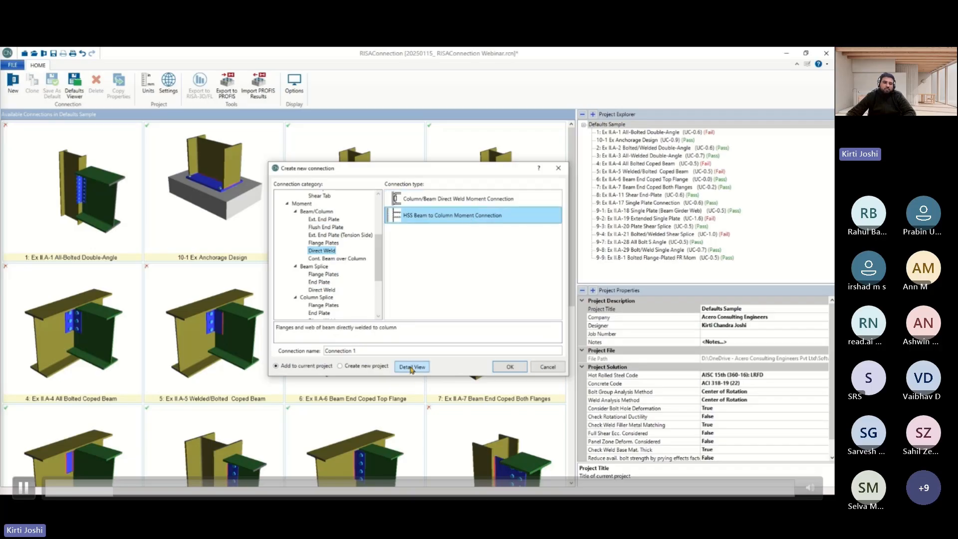
key(space)
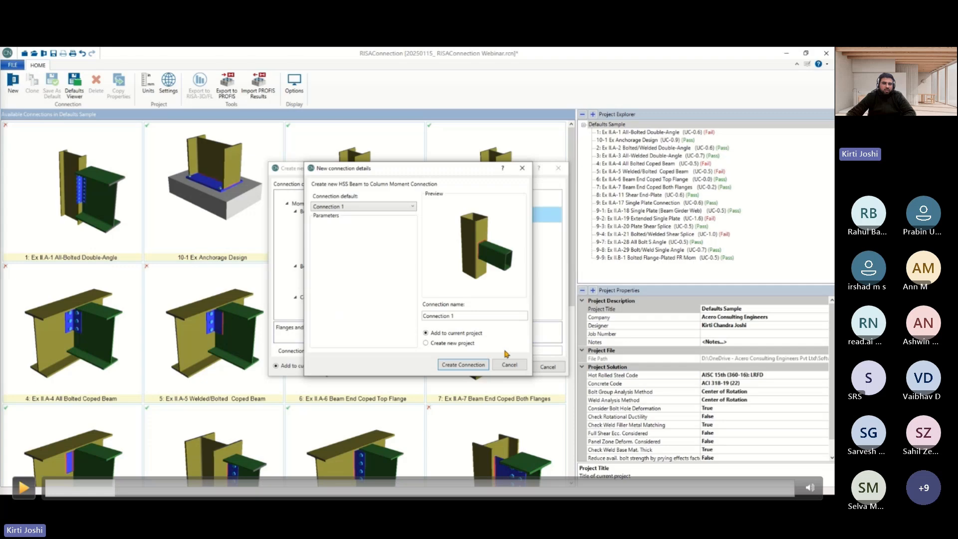
key(space)
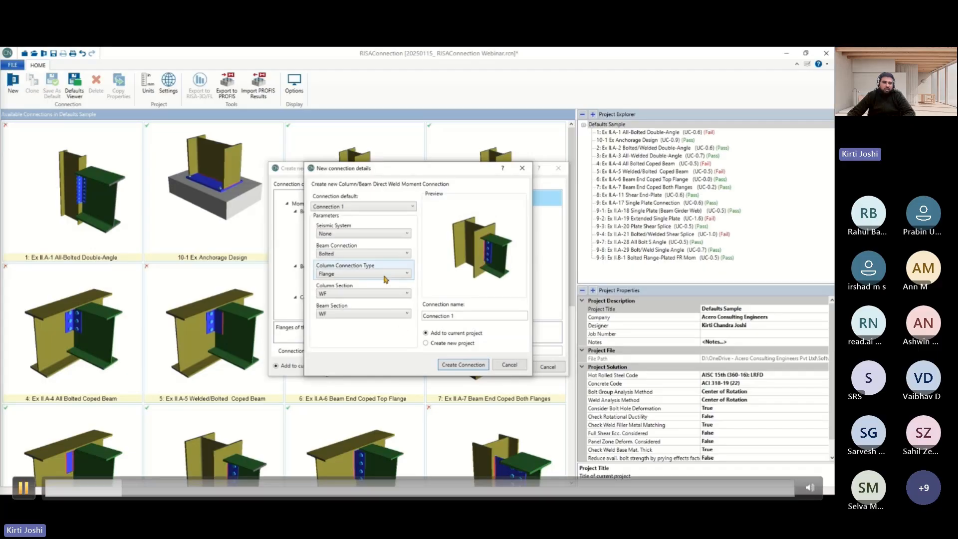
key(space)
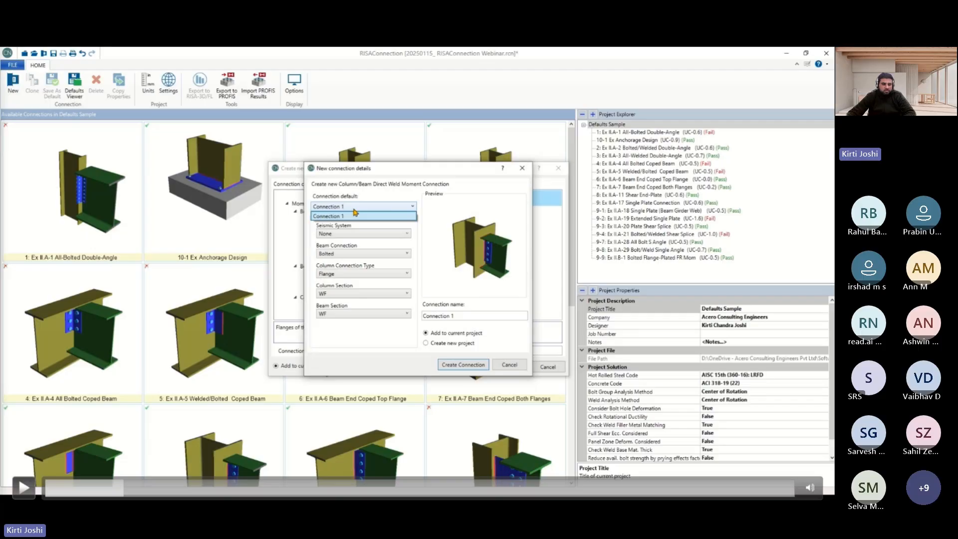
key(space)
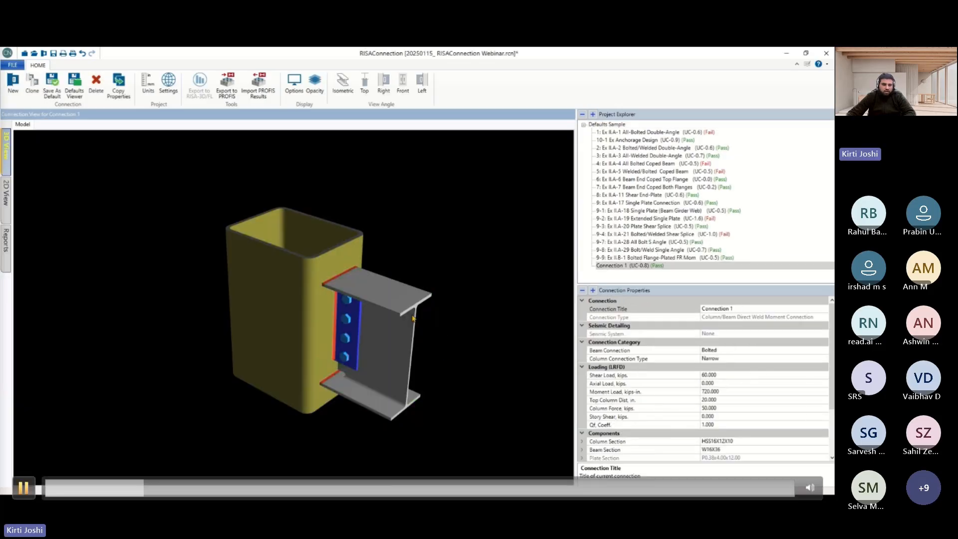
click(23, 488)
key(space)
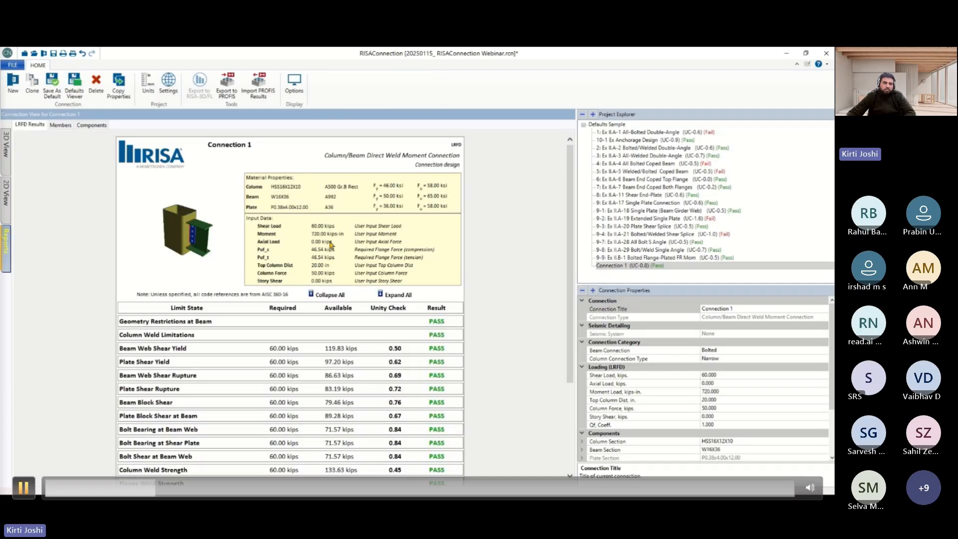
click(23, 487)
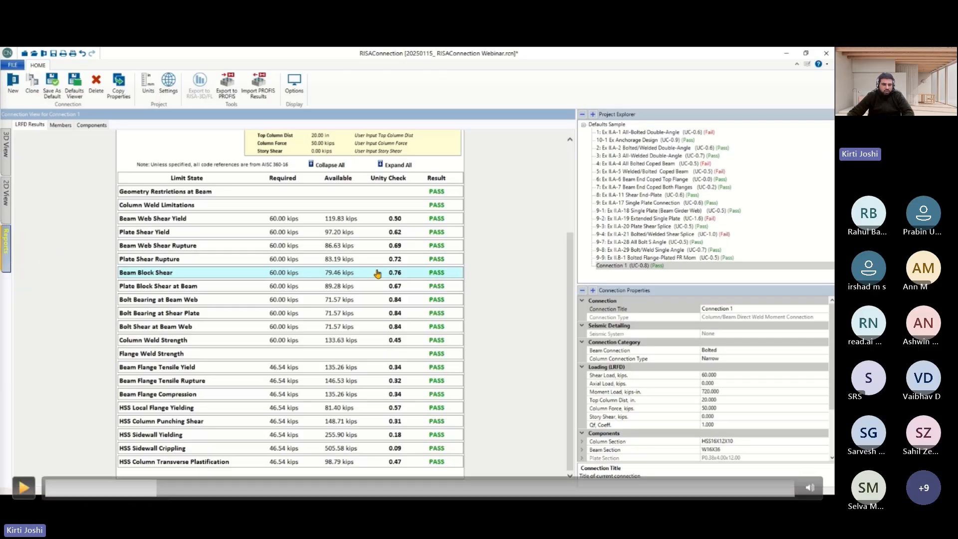
key(space)
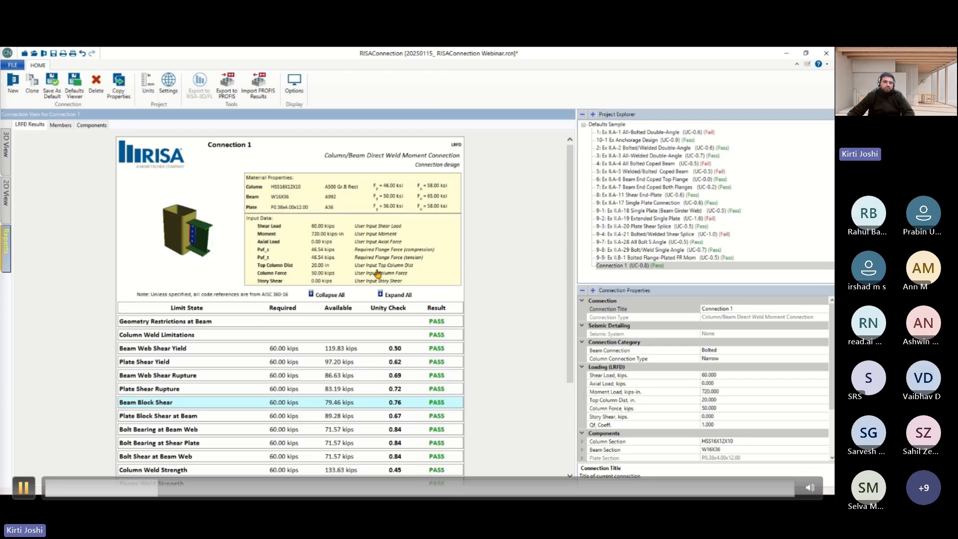
key(space)
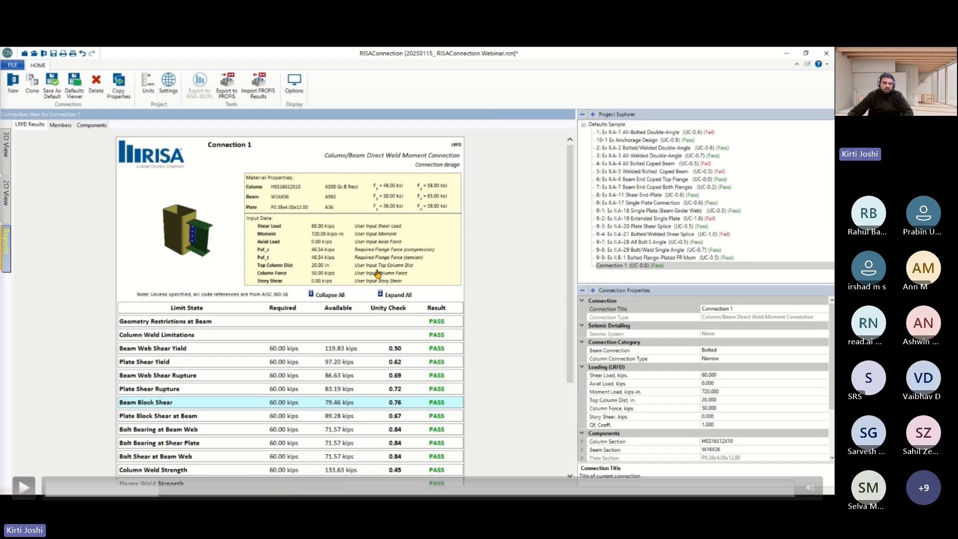
click(378, 274)
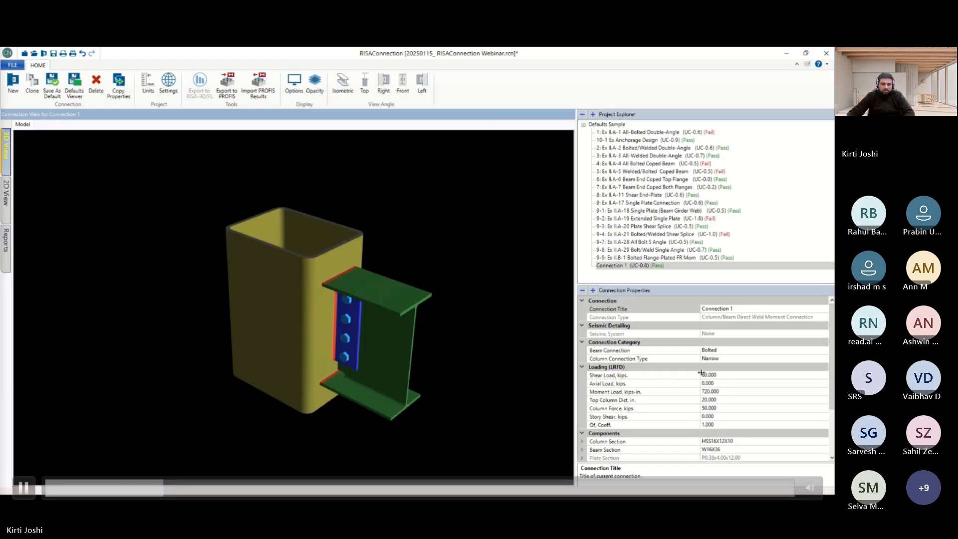
key(space)
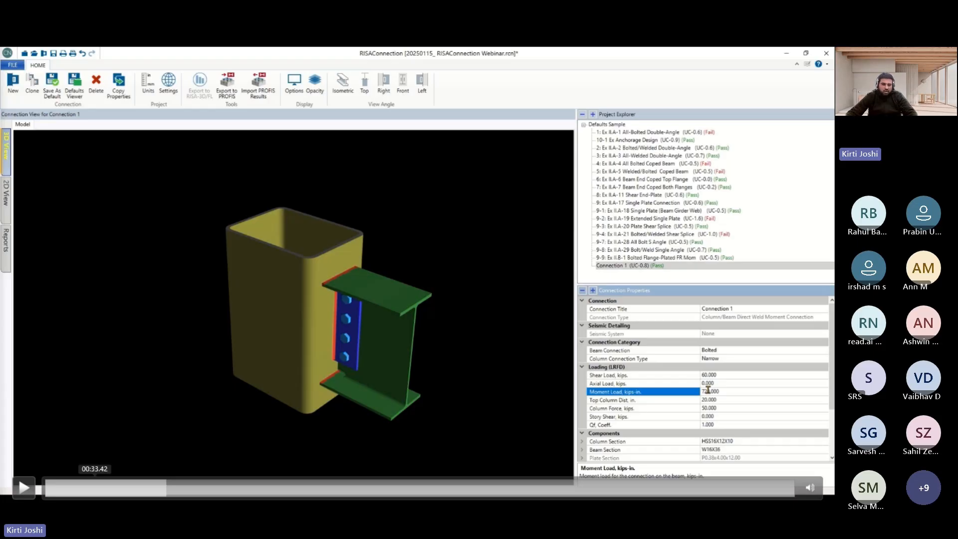
click(23, 488)
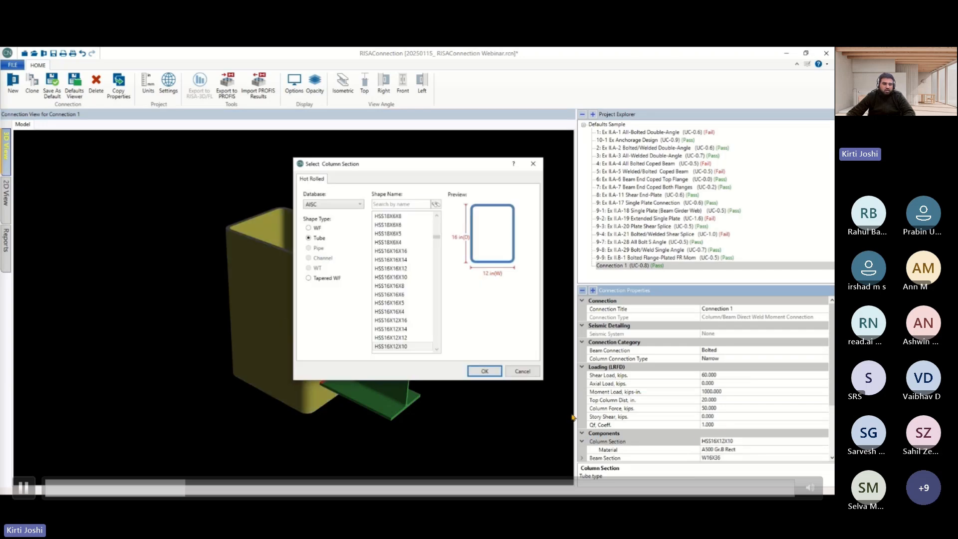
key(space)
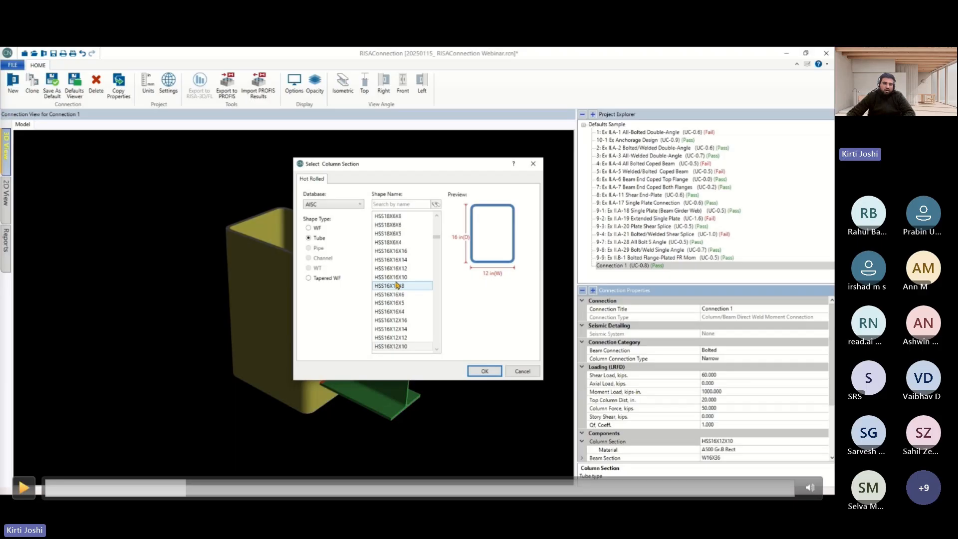
key(space)
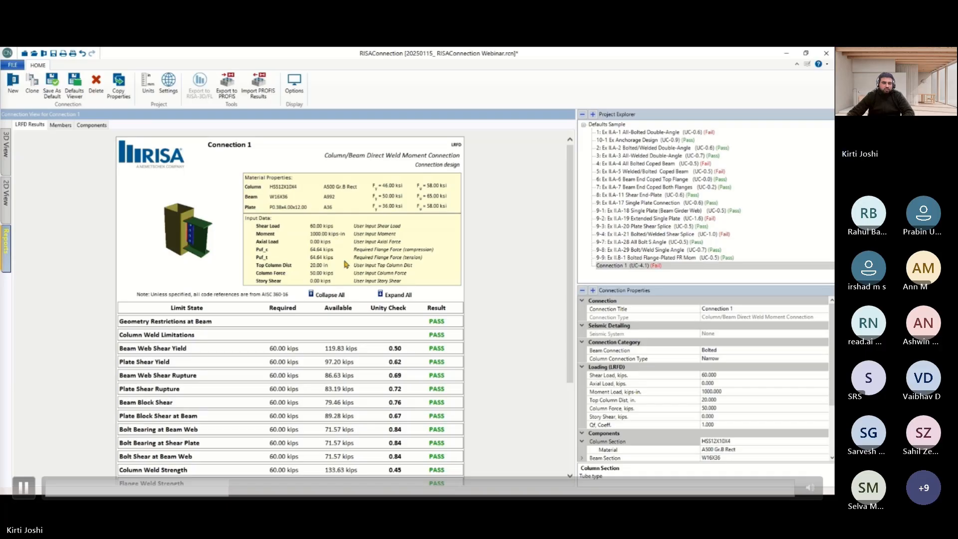
Expand all limit states in the LRFD results of Connection 1 and examine the detailed calculations down to the HSS column checks.
click(383, 294)
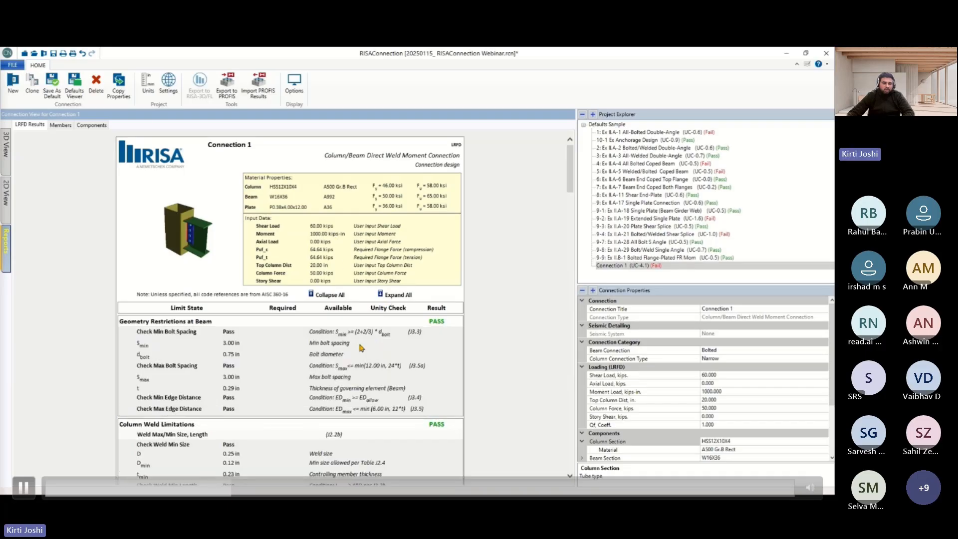
scroll(250, 344, down, 3)
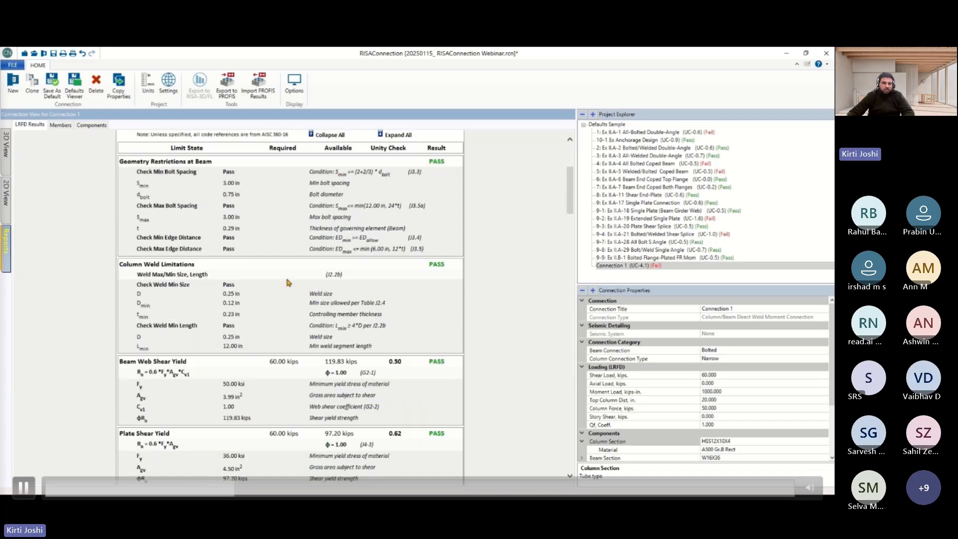
scroll(307, 282, down, 3)
scroll(308, 282, down, 10)
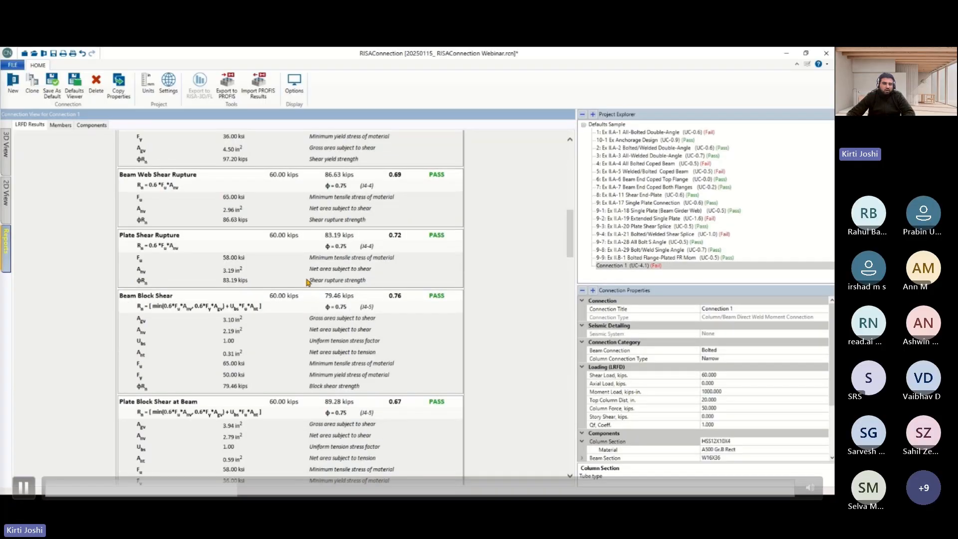
scroll(308, 282, down, 6)
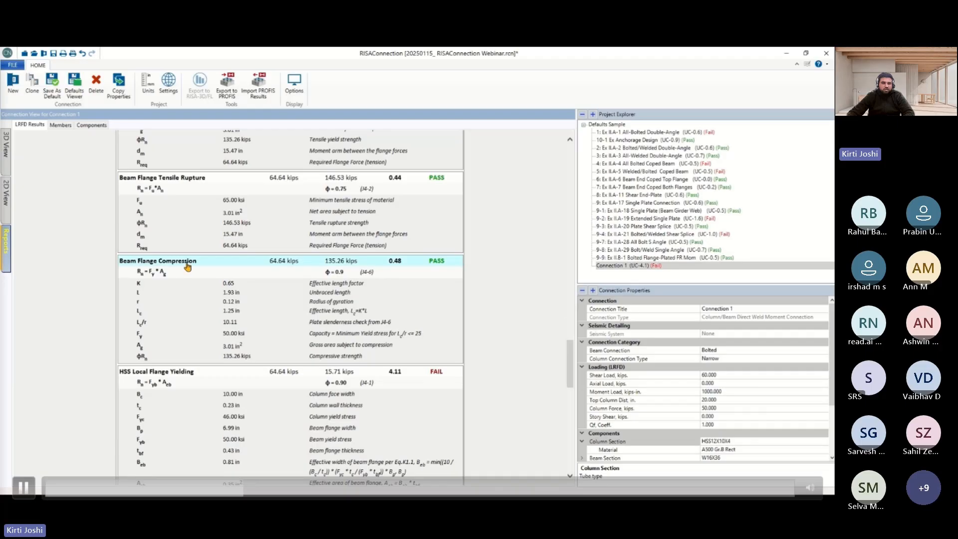
scroll(272, 292, down, 3)
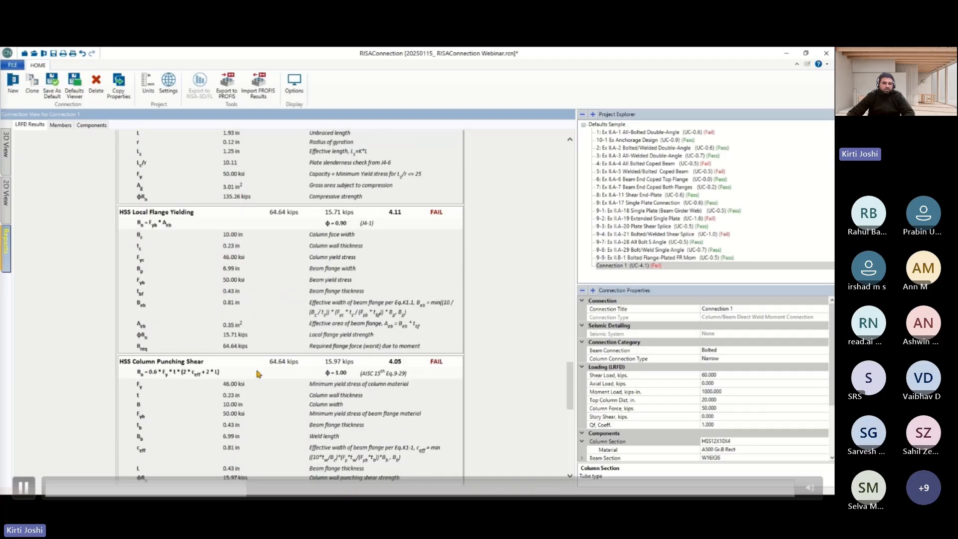
scroll(258, 373, down, 3)
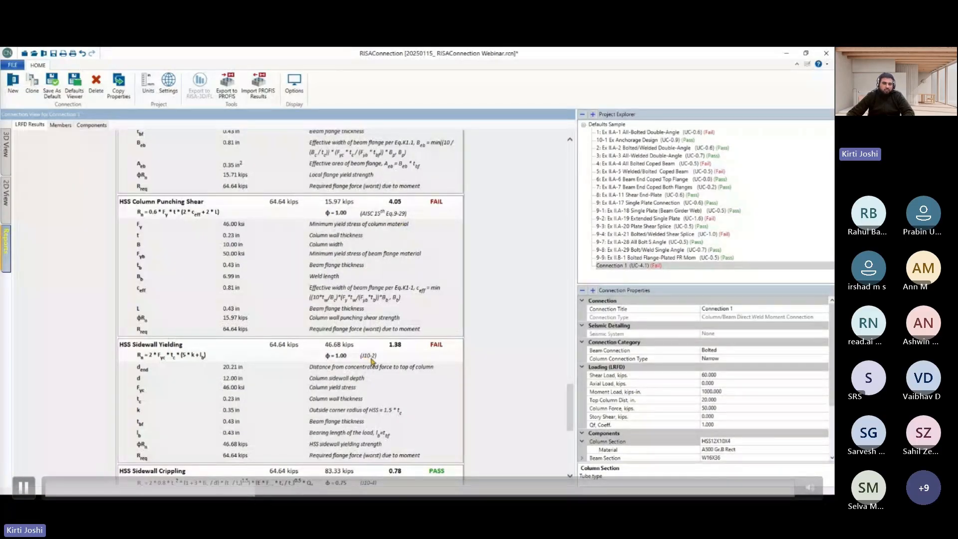
scroll(372, 361, down, 3)
scroll(369, 361, up, 20)
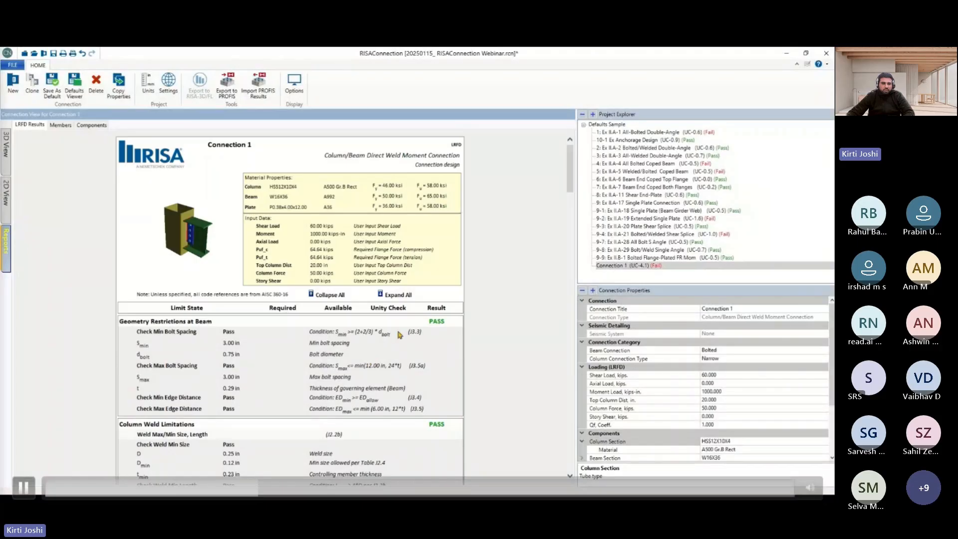
Collapse all limit states in the results report, and view and close the Plate Block Shear at Beam details.
click(338, 296)
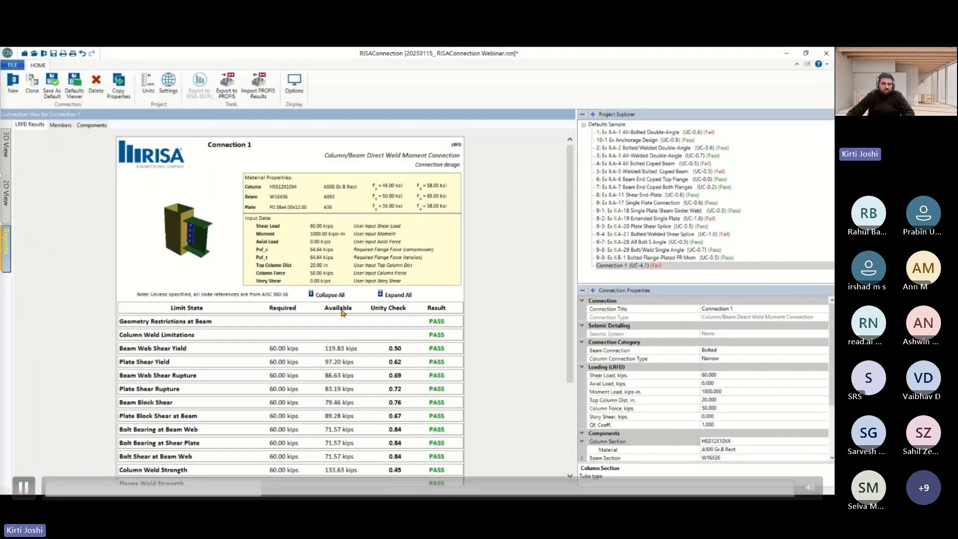
scroll(257, 342, down, 4)
click(255, 286)
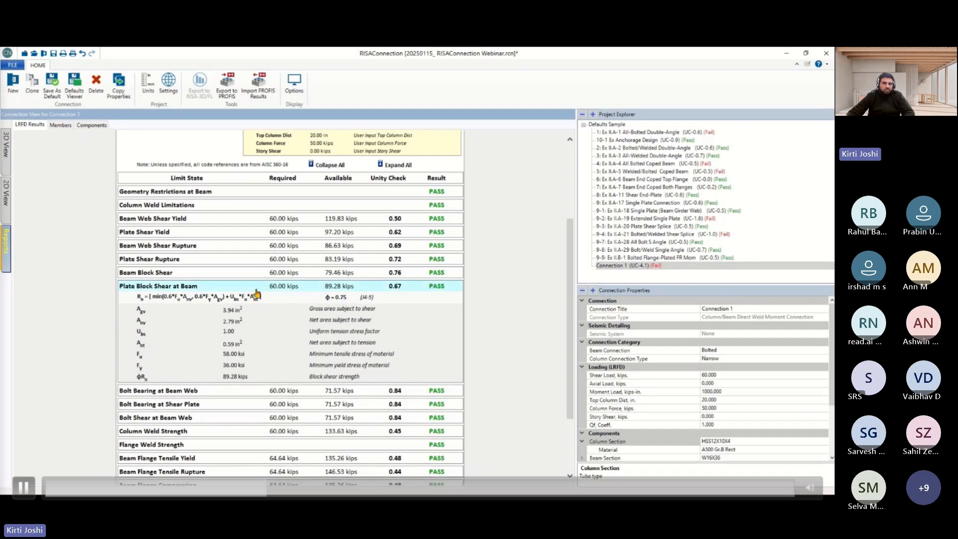
click(257, 291)
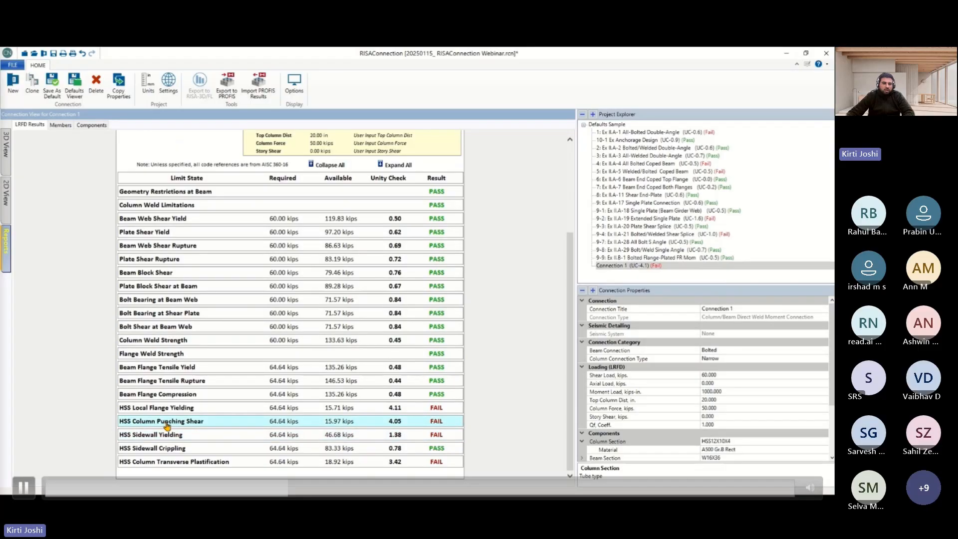
Examine the calculation details of HSS Local Flange Yielding and HSS Column Punching Shear, and collapse both checks.
click(172, 408)
scroll(200, 404, down, 5)
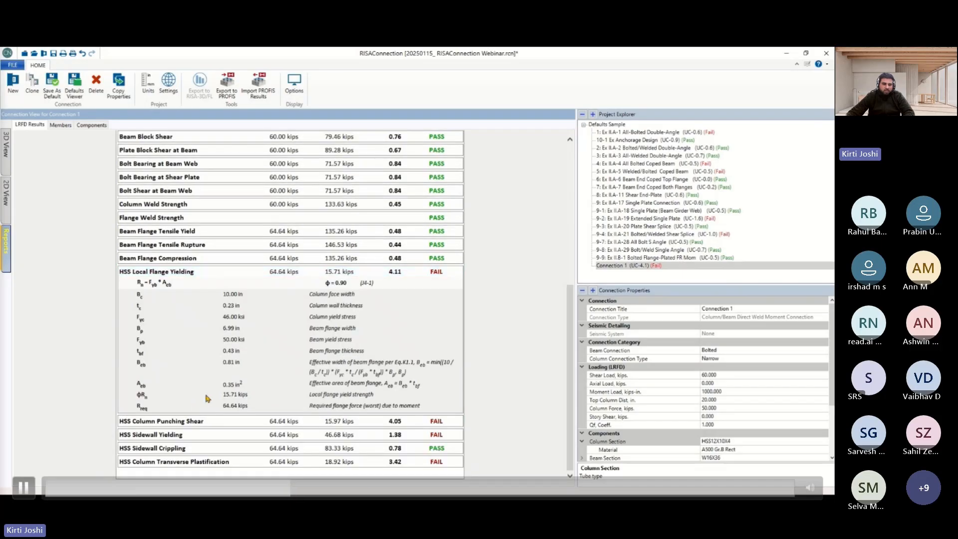
click(200, 422)
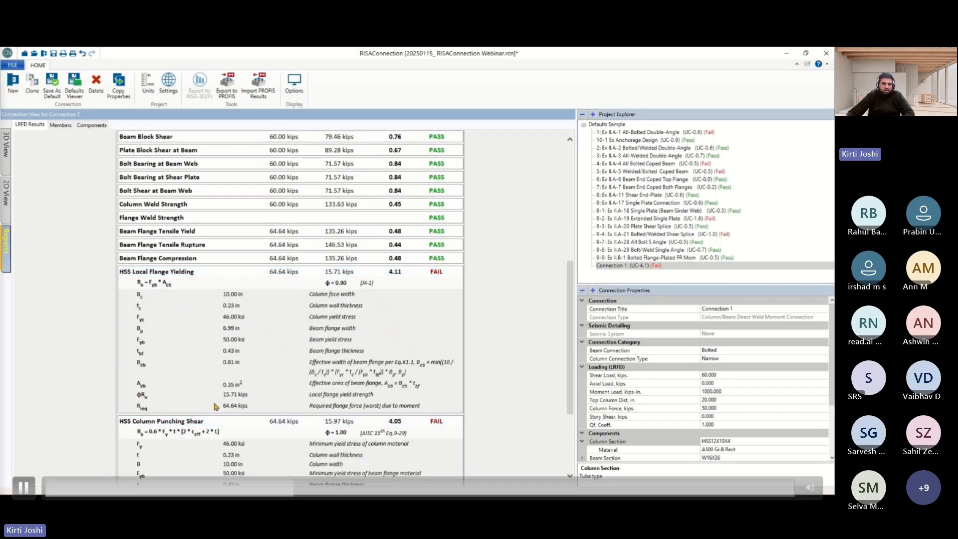
scroll(218, 406, down, 3)
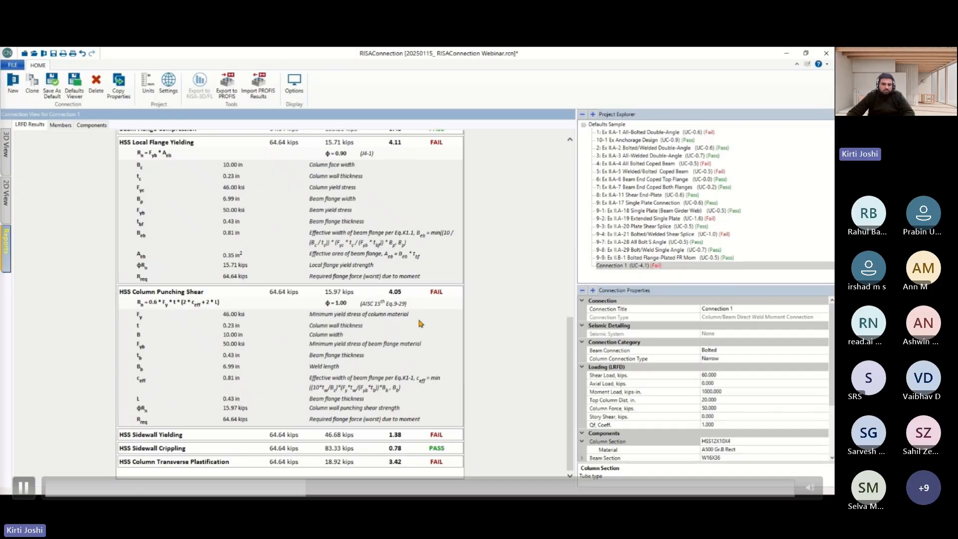
scroll(415, 322, up, 3)
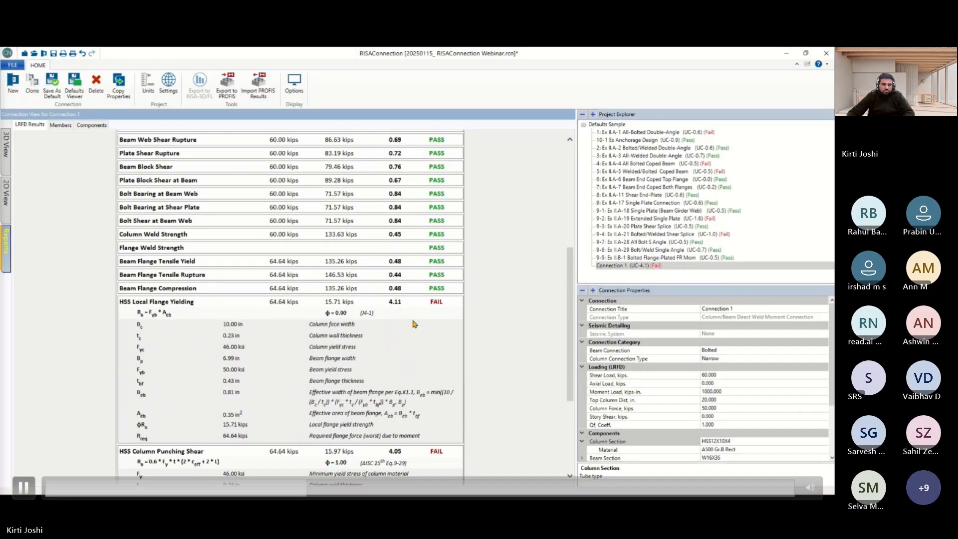
click(176, 303)
click(181, 318)
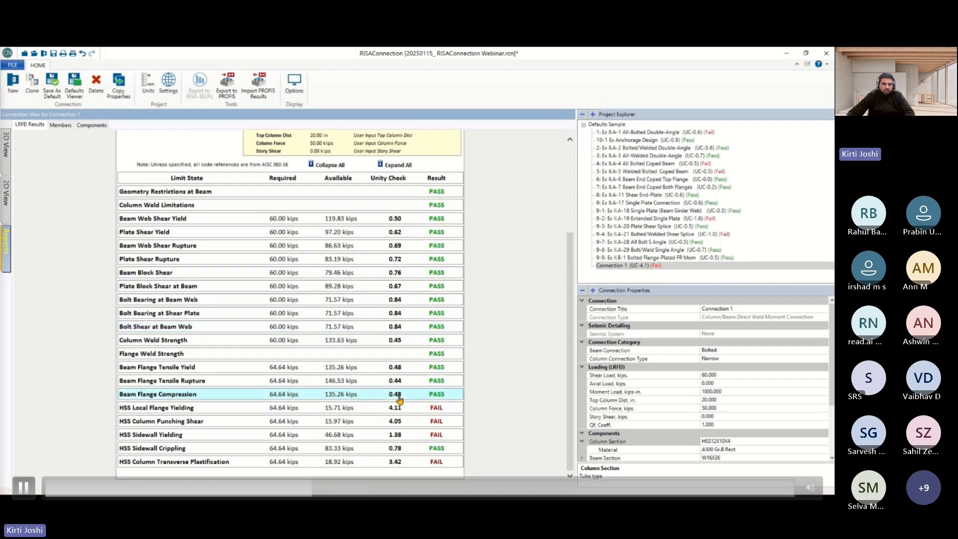
Select the Column Section property of Connection 1 and open the members report.
click(754, 441)
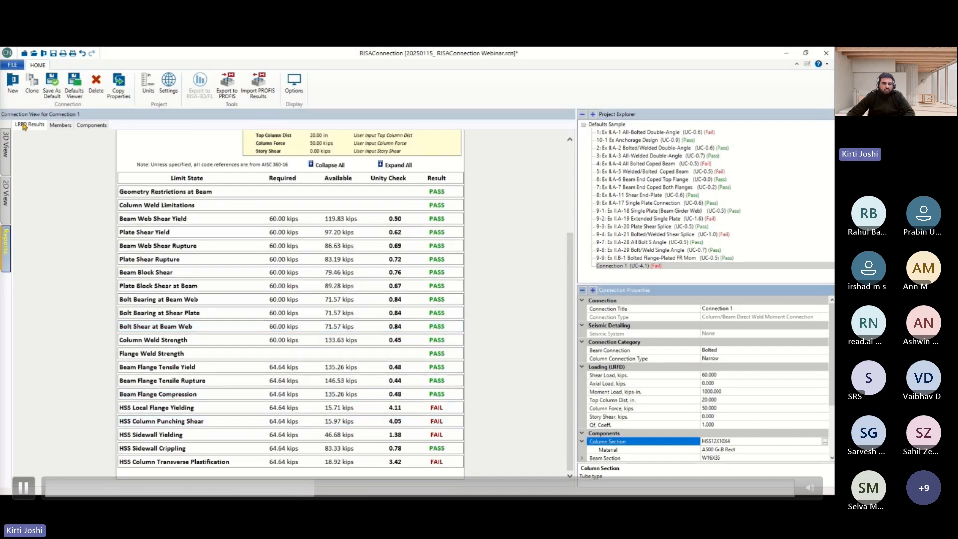
click(61, 124)
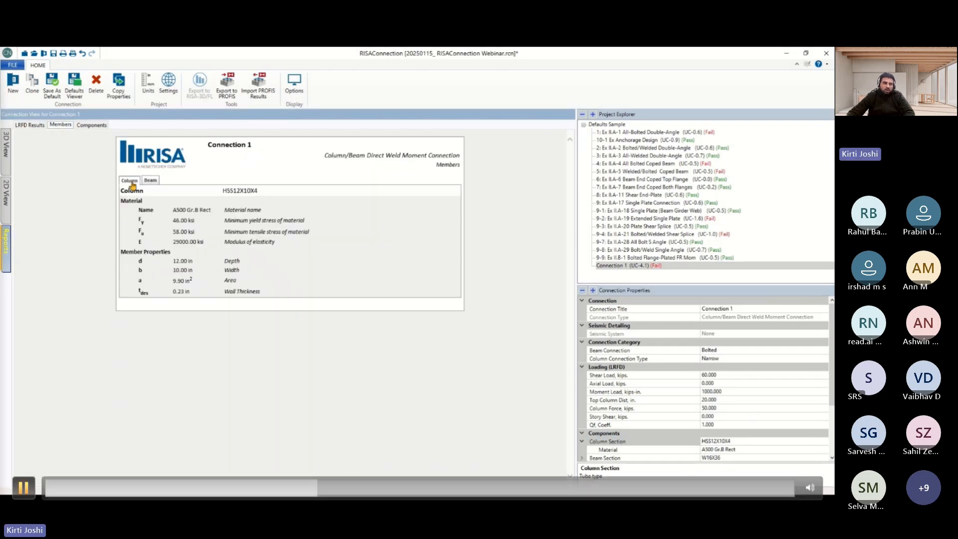
key(space)
key(space)
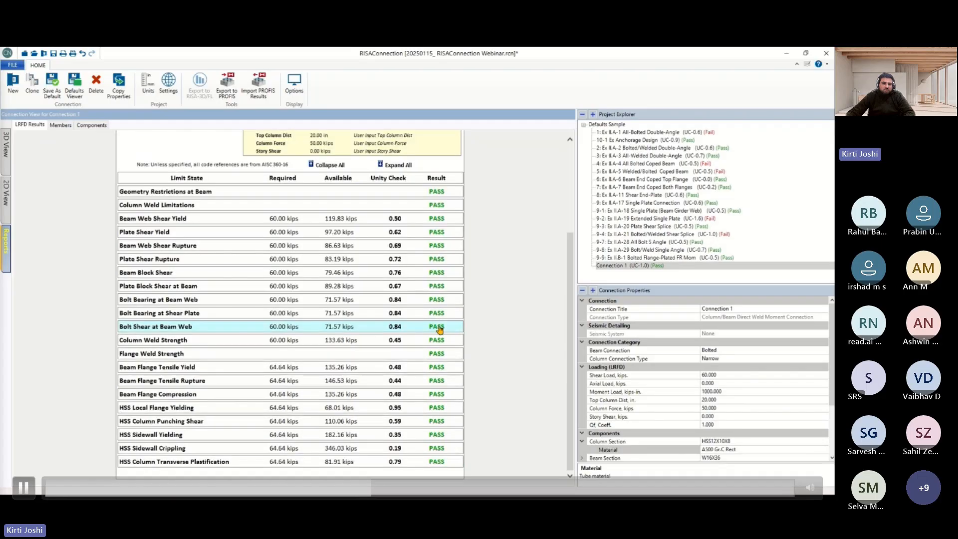
key(space)
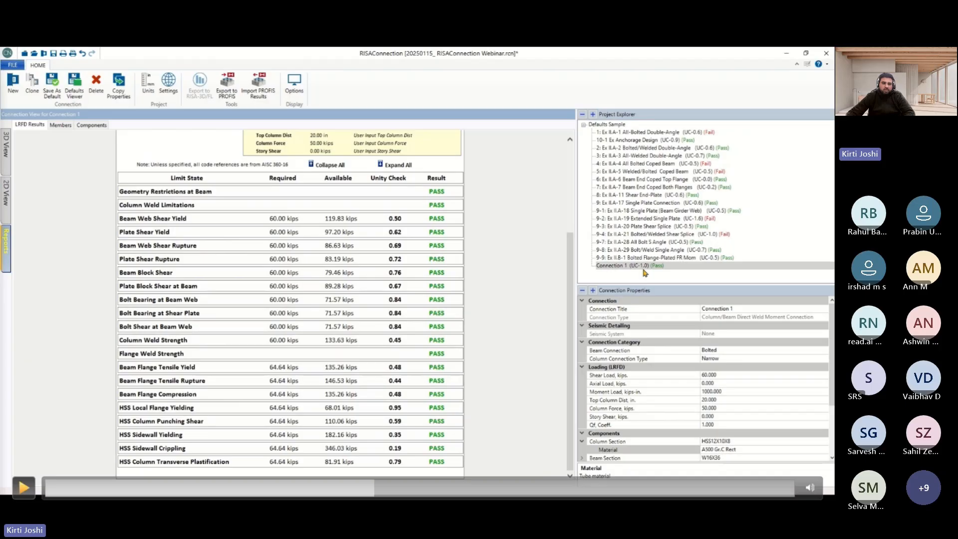
key(space)
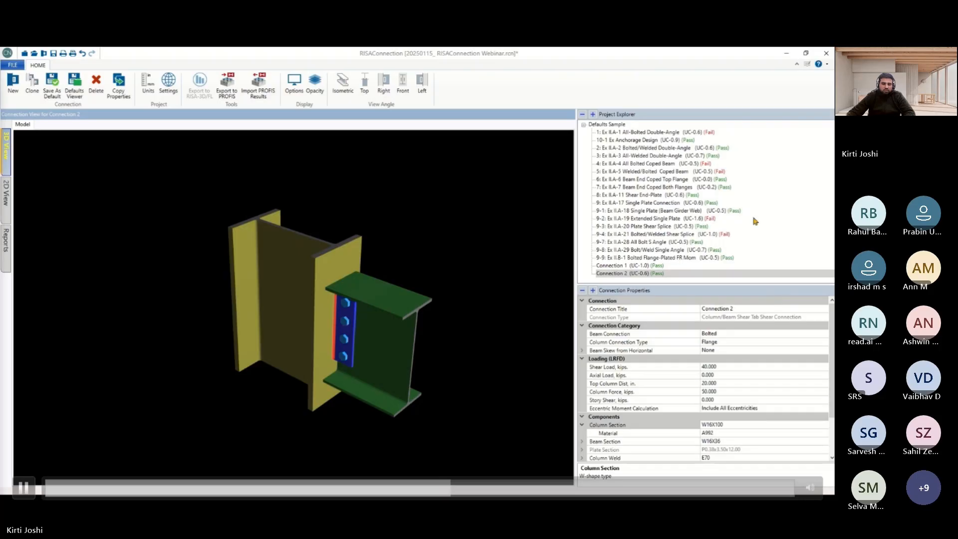
Start creating a copy of Connection 2 from the project's connection list.
right_click(631, 275)
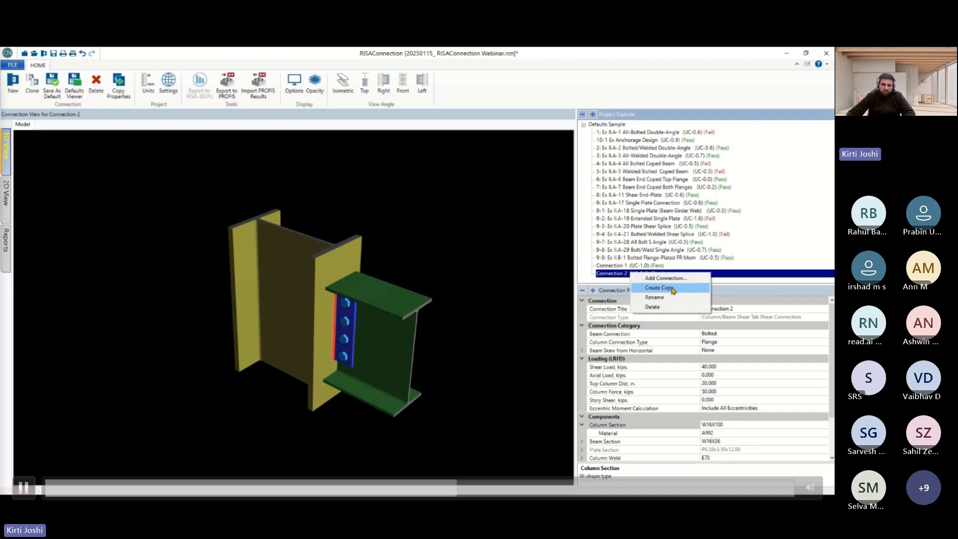
click(378, 185)
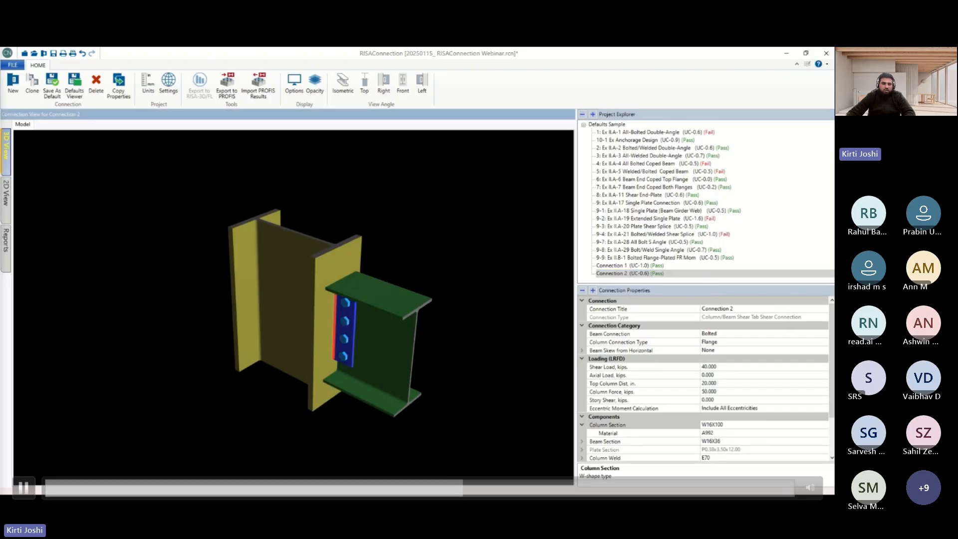
key(alt+p)
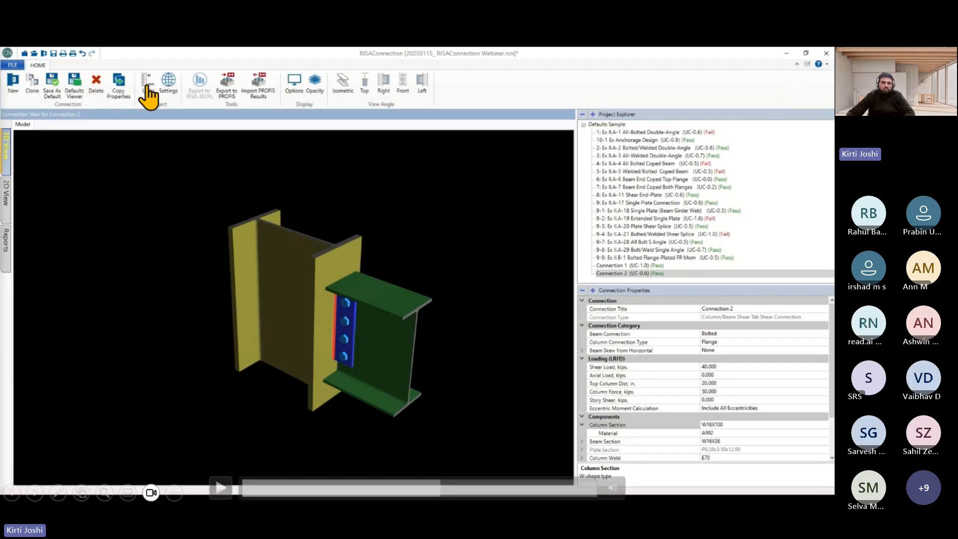
click(167, 78)
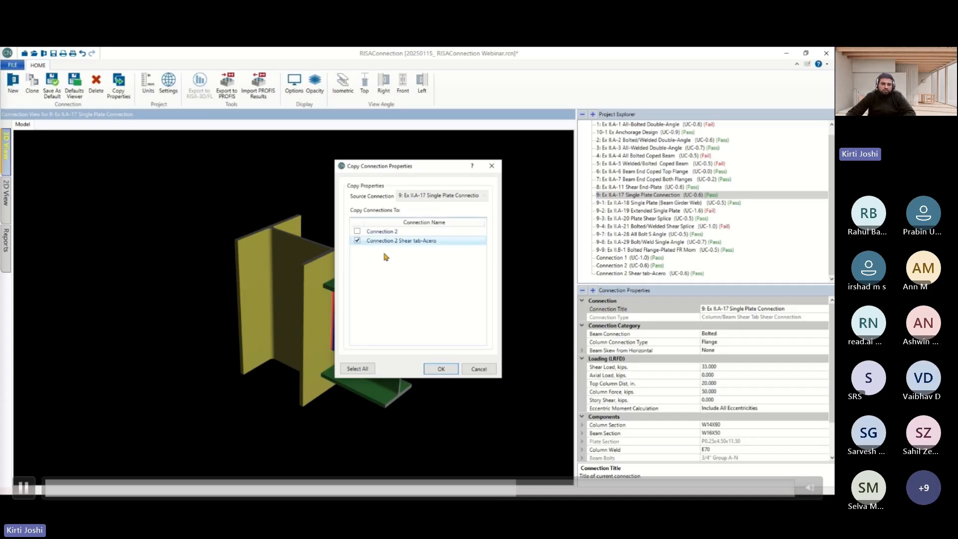
key(space)
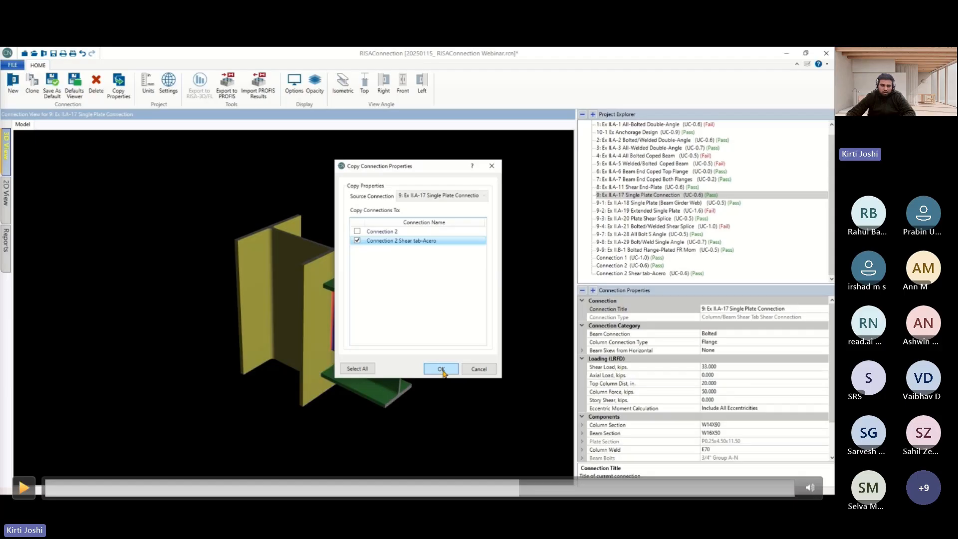
key(space)
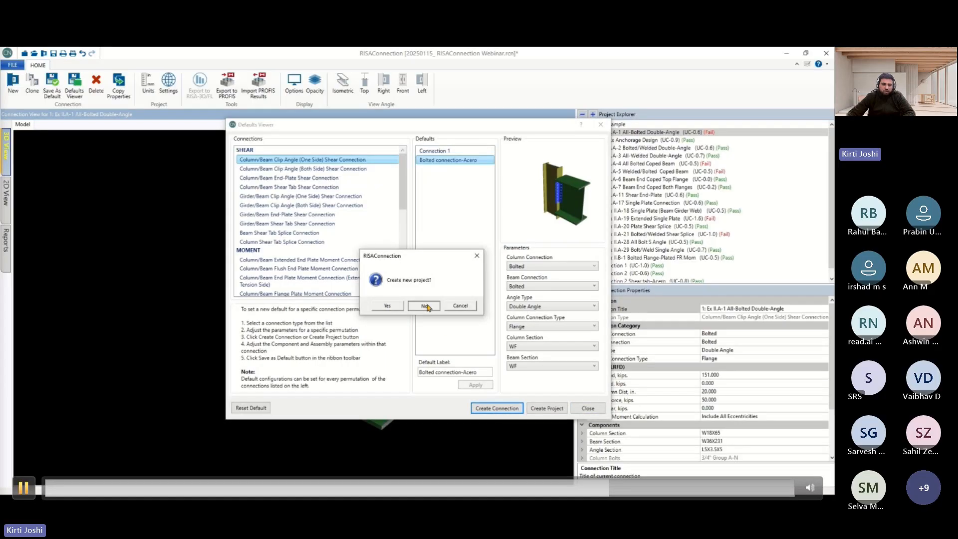
key(space)
key(space)
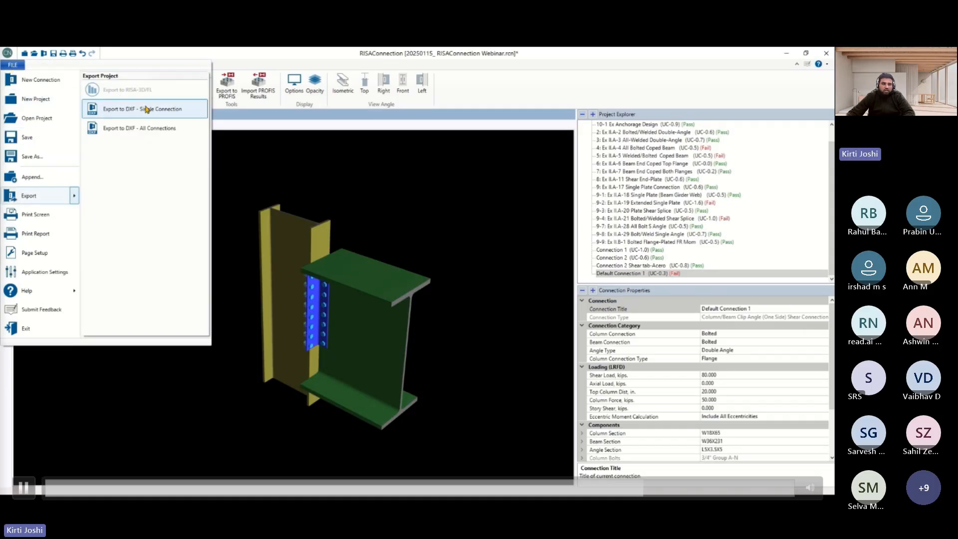
key(space)
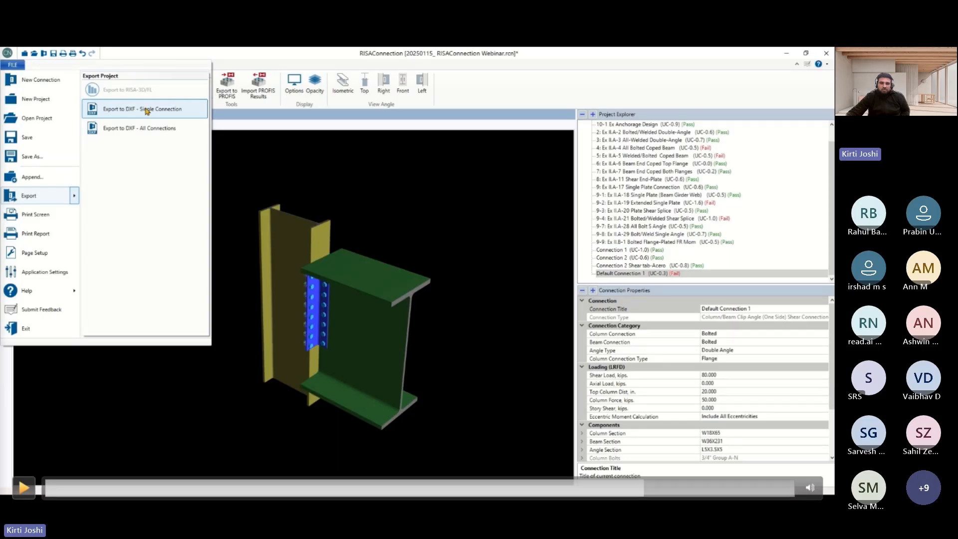
key(space)
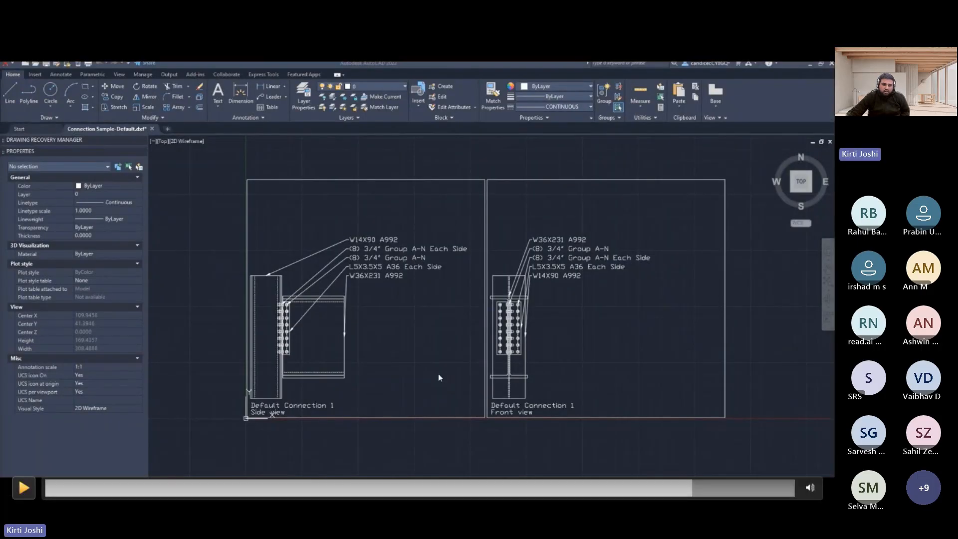
key(space)
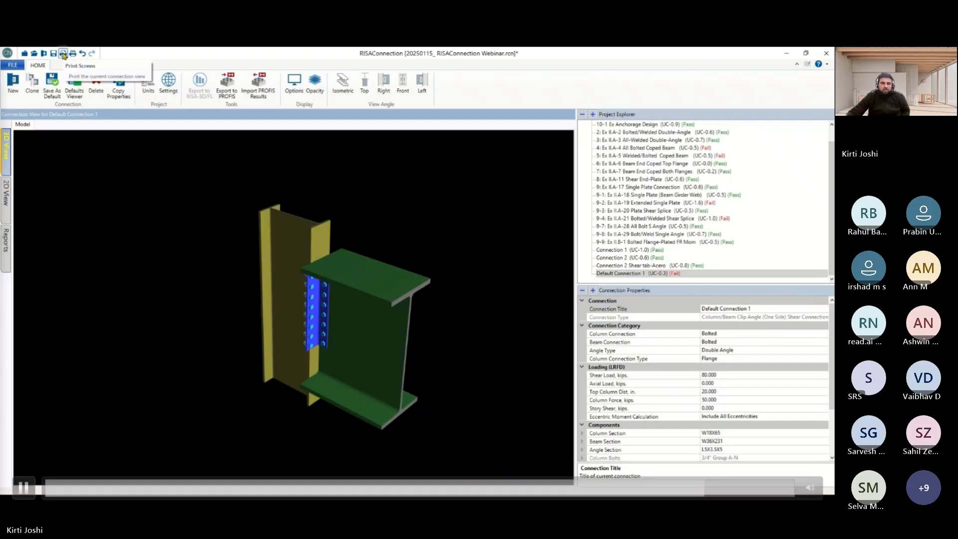
click(23, 487)
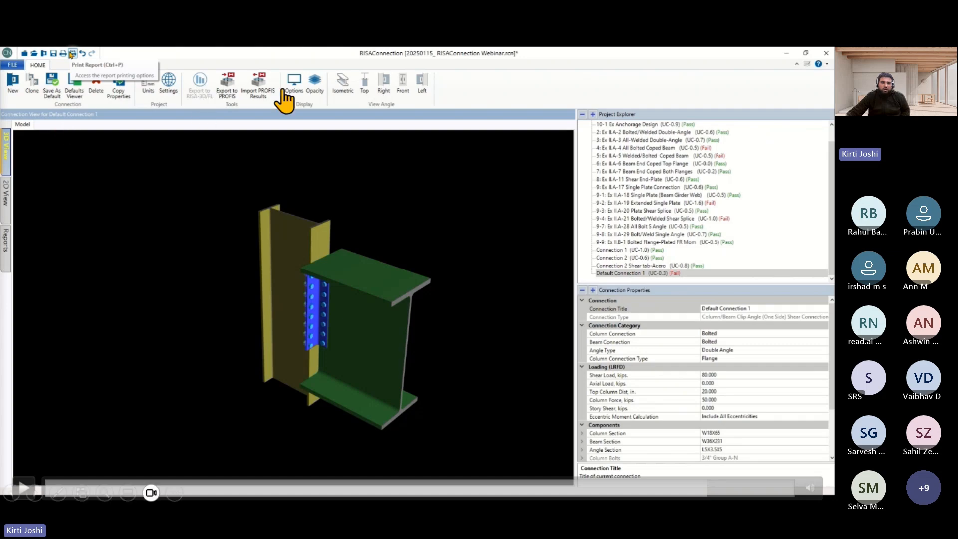
click(24, 487)
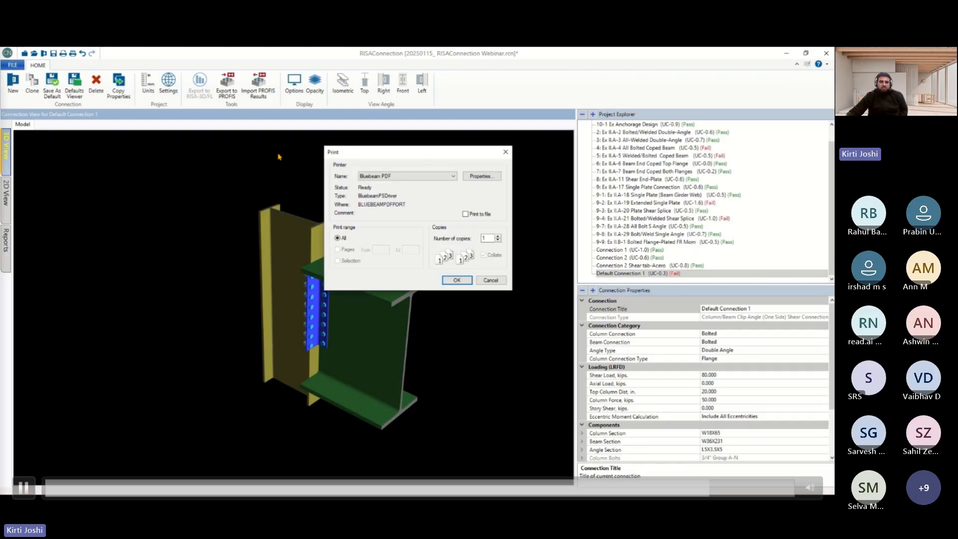
Cancel the screen print and open the report printing options for the project.
click(490, 280)
click(11, 65)
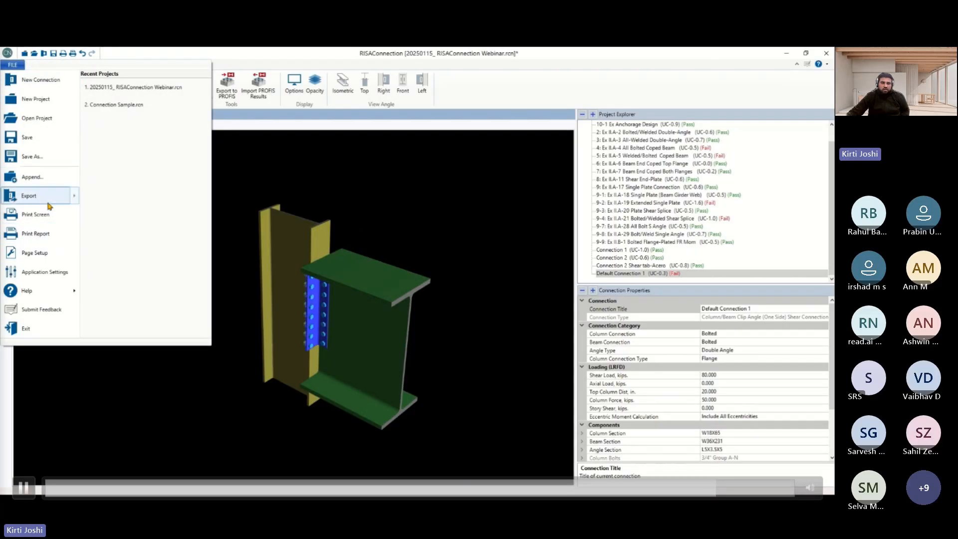
click(41, 234)
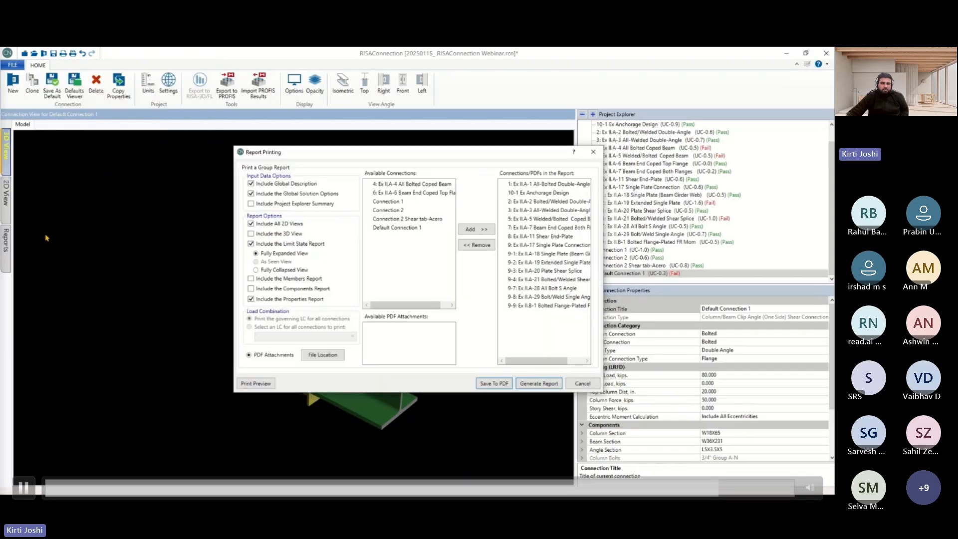
Remove all connections from the report's list of included connections and PDFs.
click(511, 184)
shift+click(543, 306)
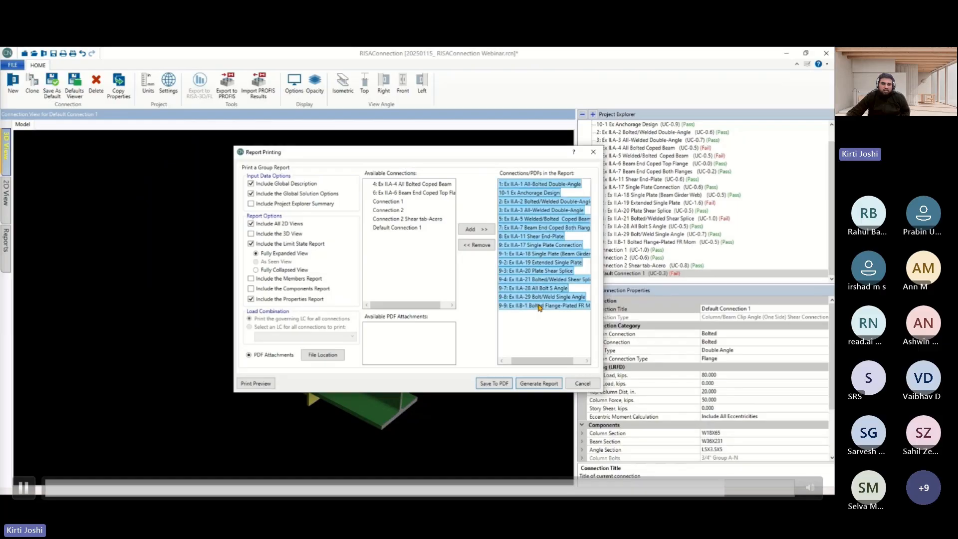
click(476, 245)
scroll(400, 262, down, 3)
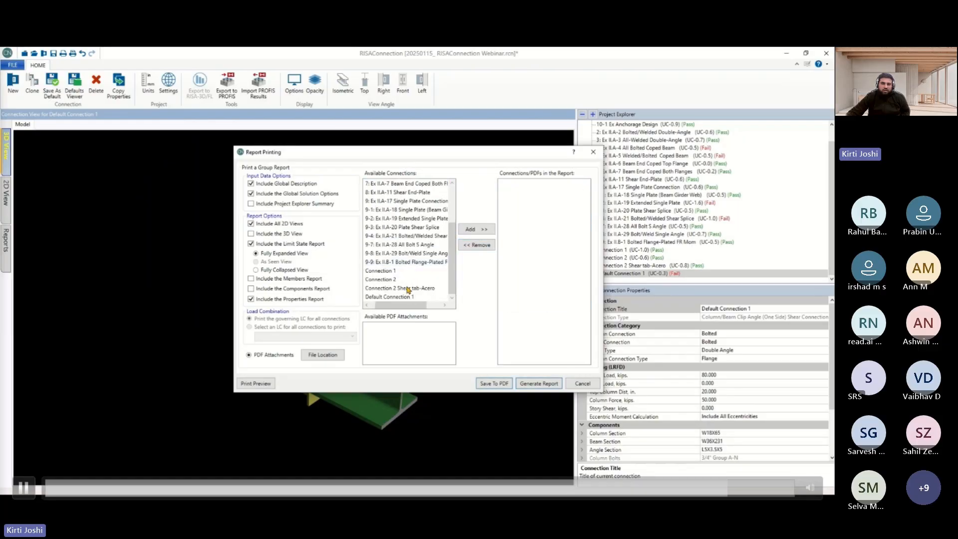
Add every available connection, from Ex II.A-1 All-Bolted Double-Angle through Default Connection 1, to the report.
click(396, 297)
scroll(399, 193, up, 3)
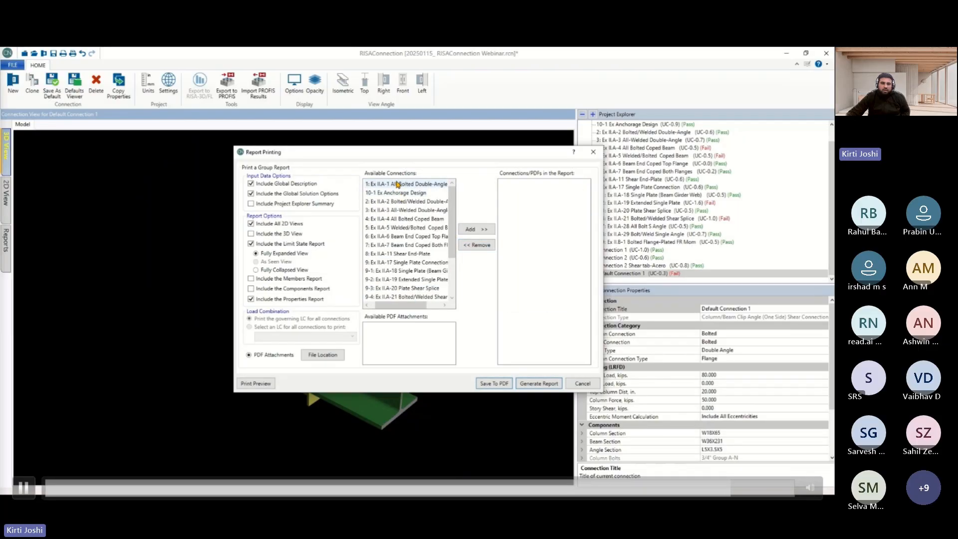
click(395, 184)
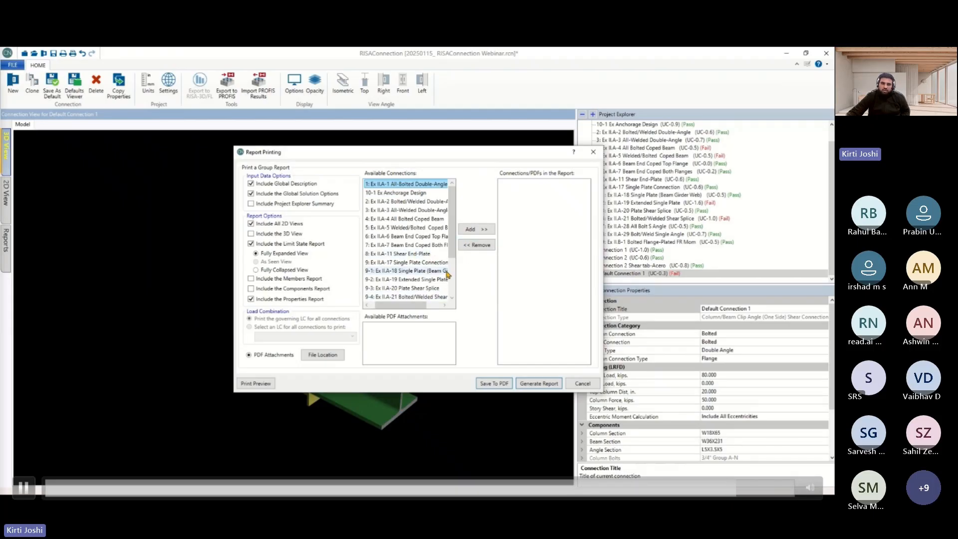
scroll(443, 279, down, 3)
shift+click(392, 296)
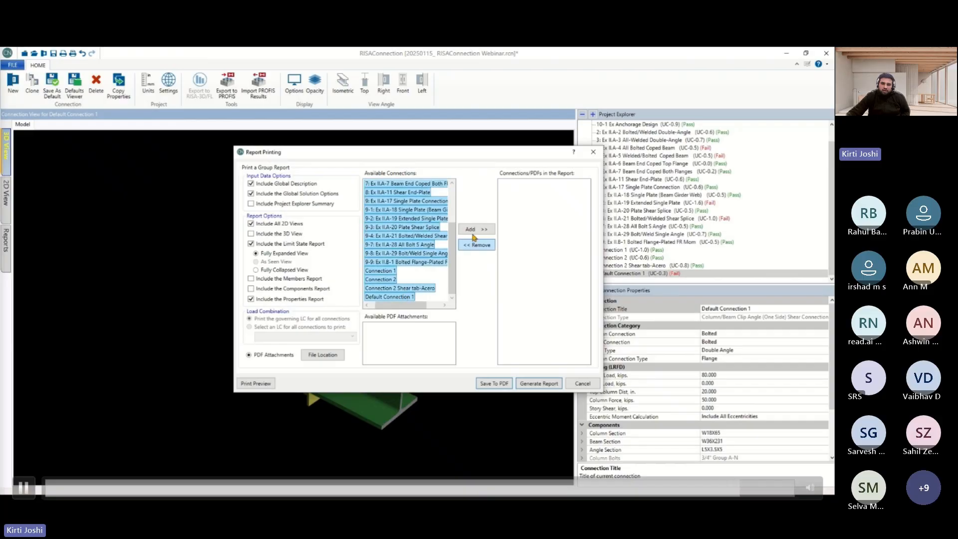
click(475, 230)
Remove connections 4 through 8 from the report and open its print preview.
drag(529, 220, 530, 256)
click(489, 248)
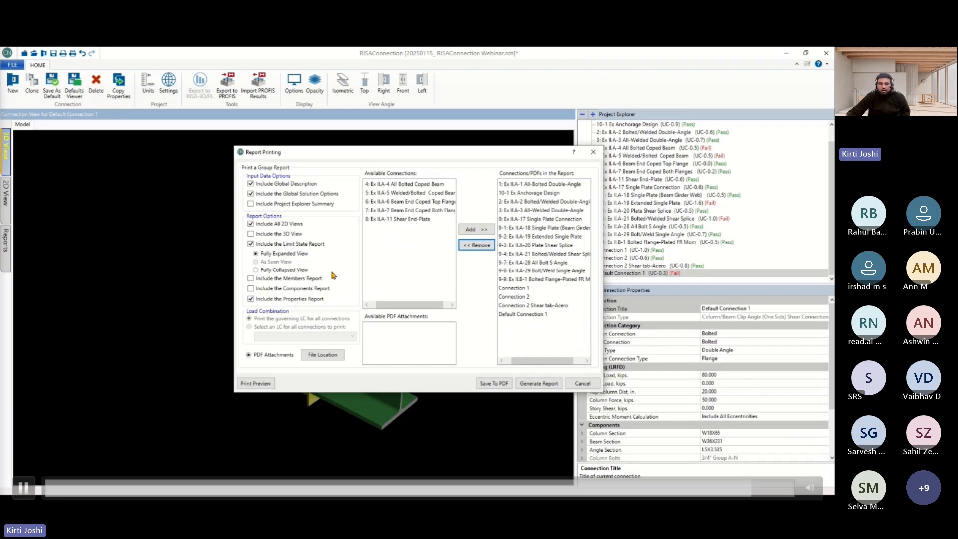
click(257, 383)
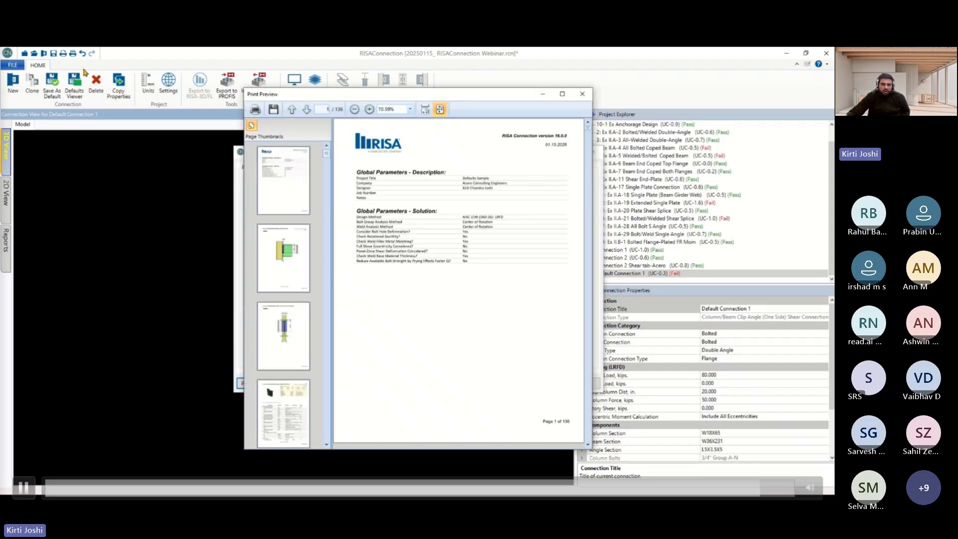
key(space)
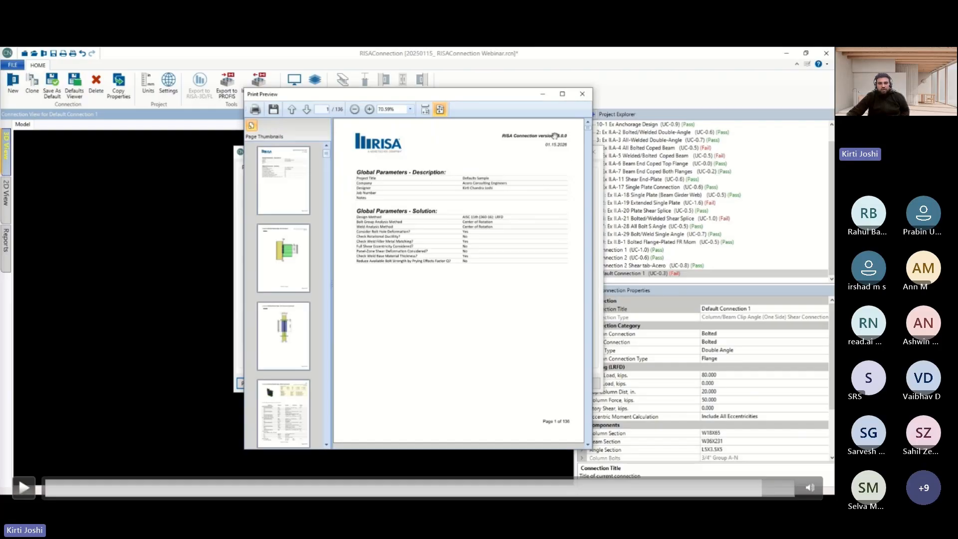
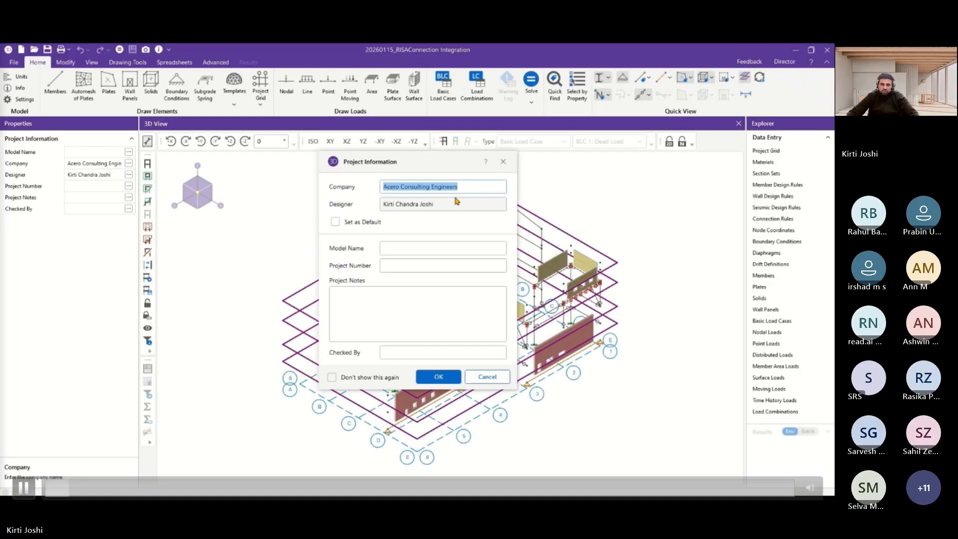
In RISA-3D, review the company and designer fields of the project information and accept the dialog.
click(445, 188)
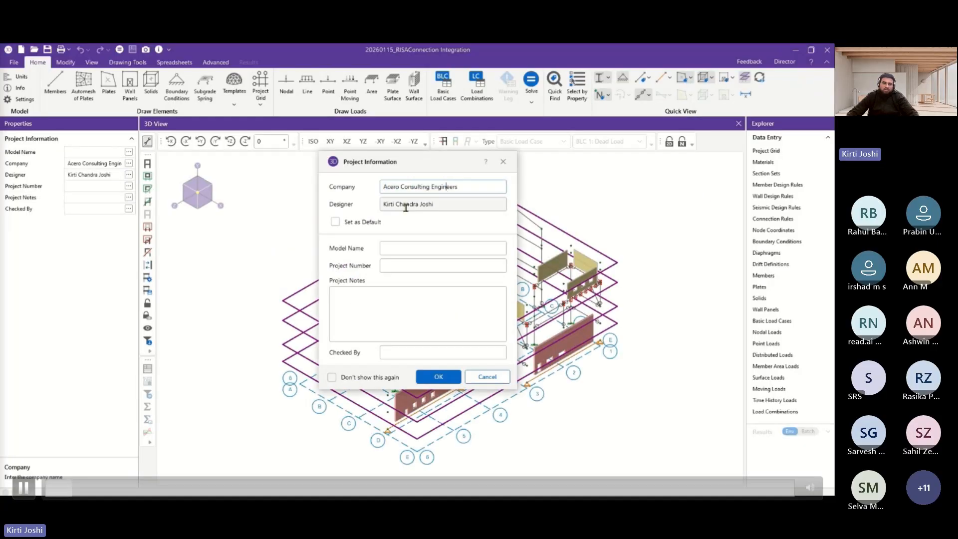
click(406, 205)
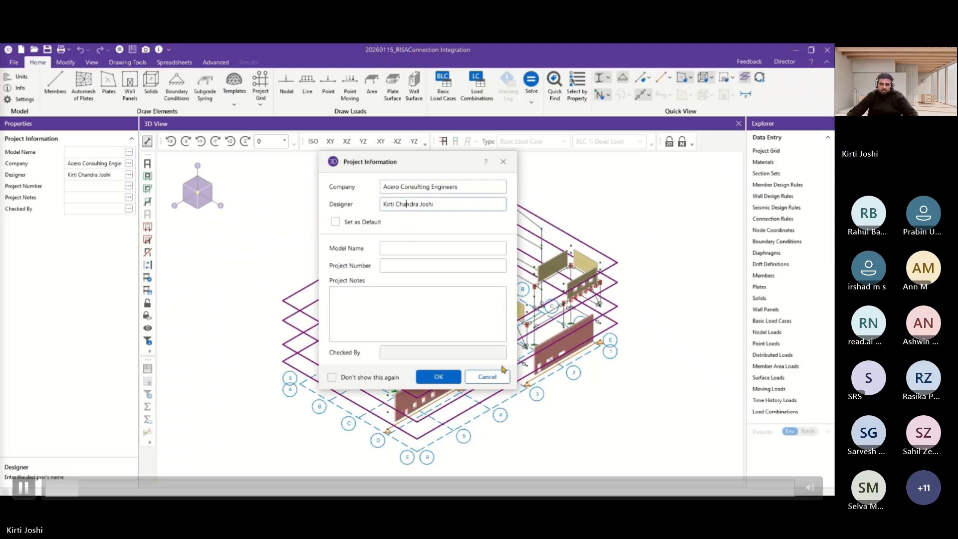
click(439, 377)
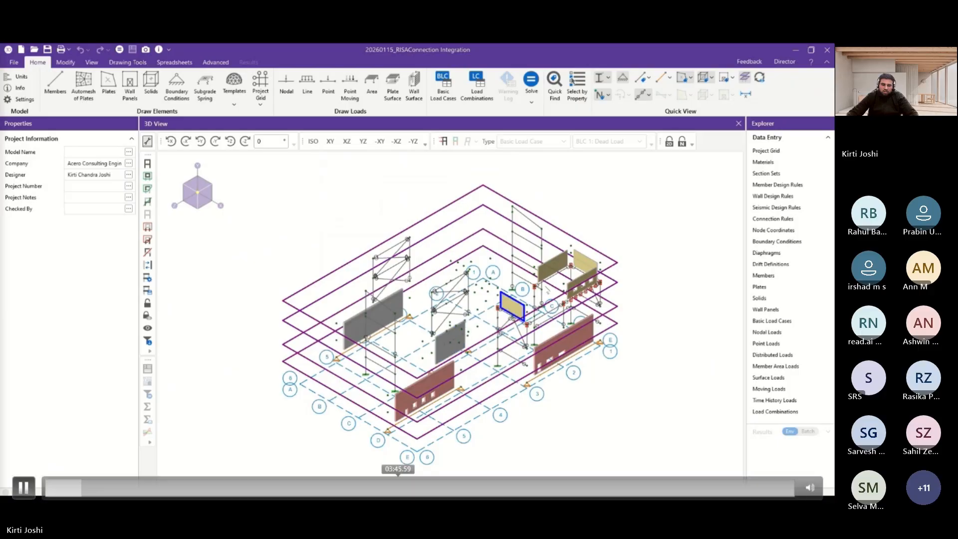
key(space)
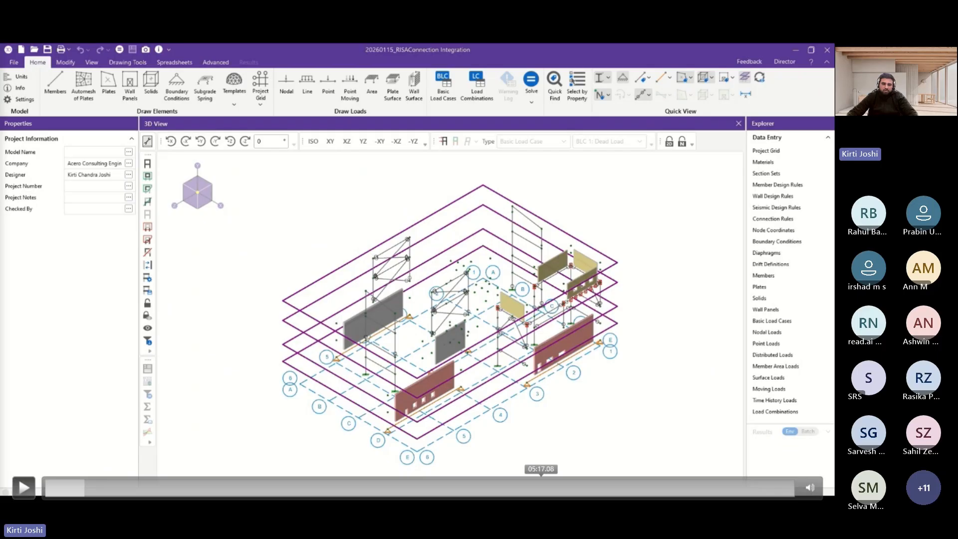
click(23, 487)
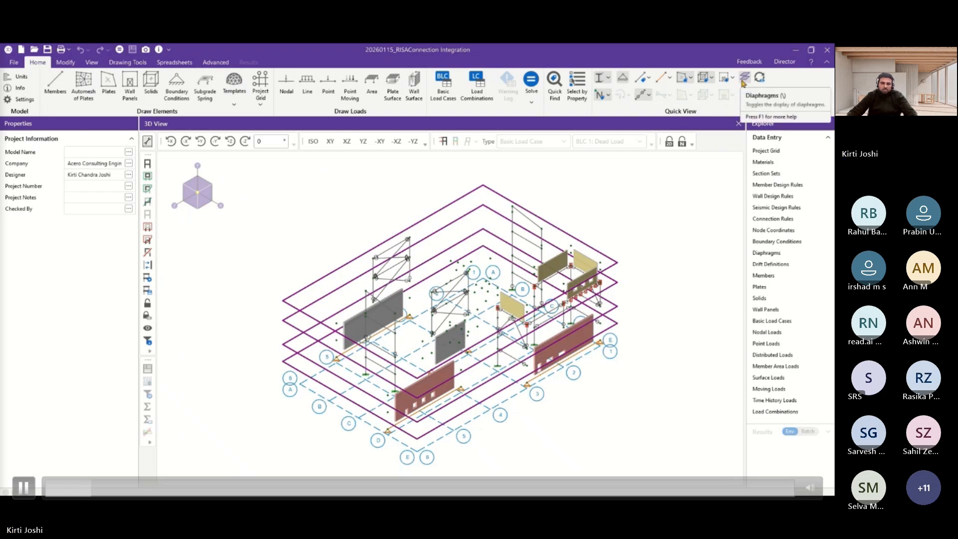
click(24, 487)
click(24, 487)
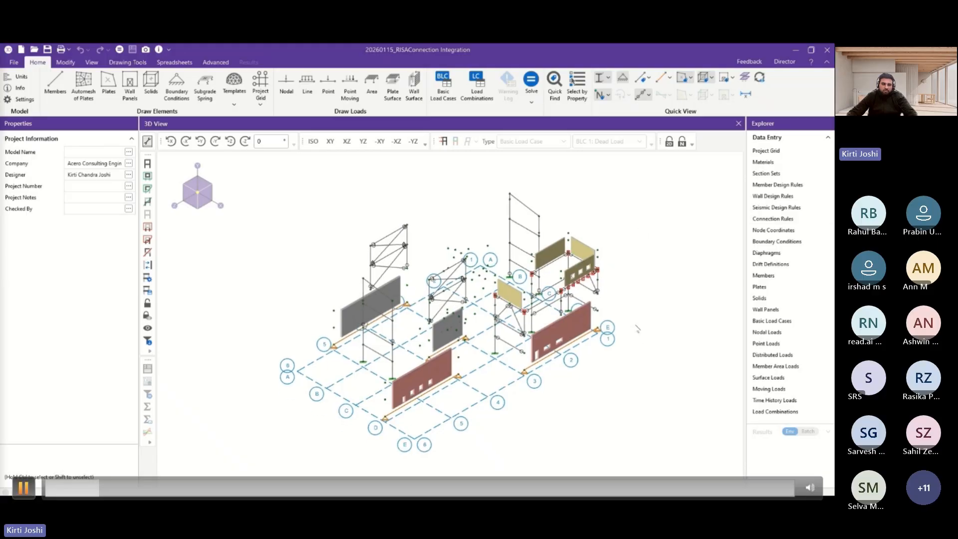
click(24, 487)
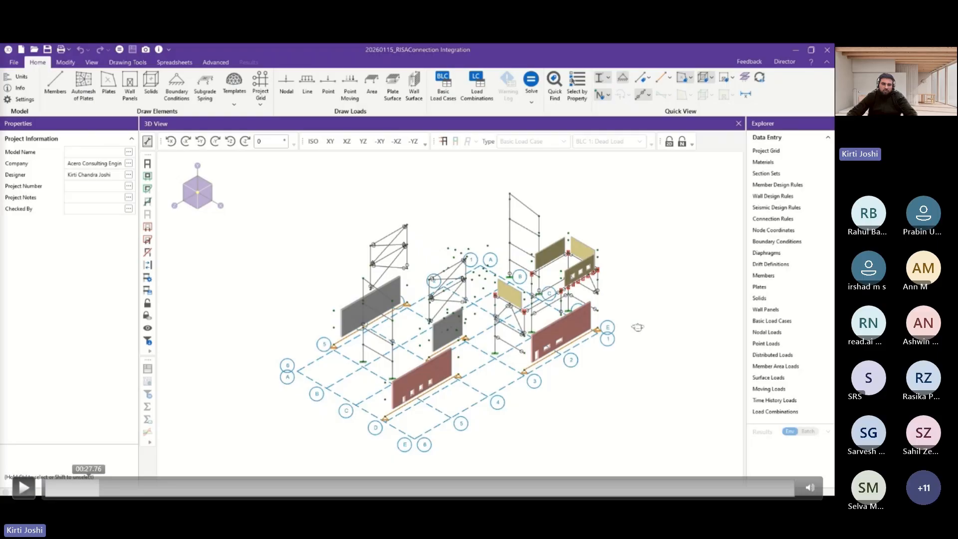
click(23, 487)
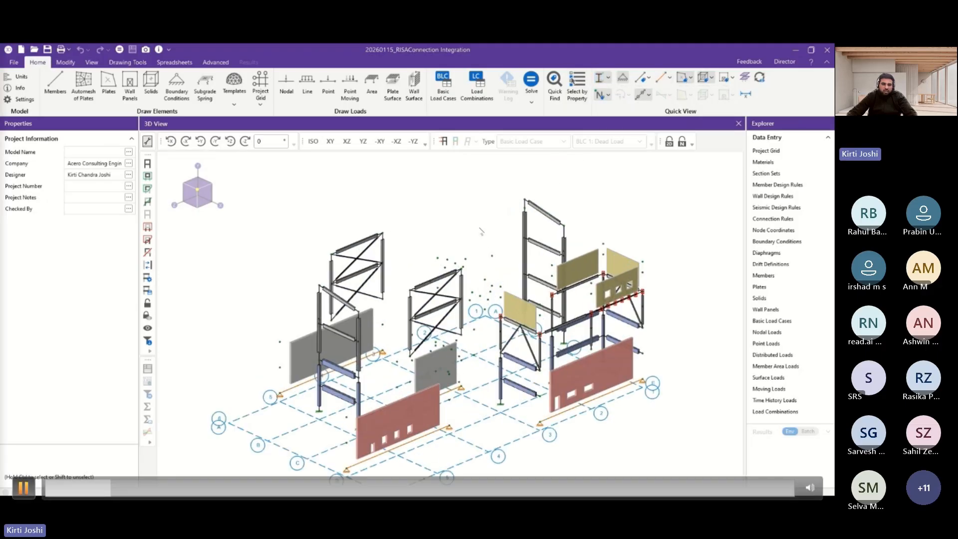
key(space)
key(space)
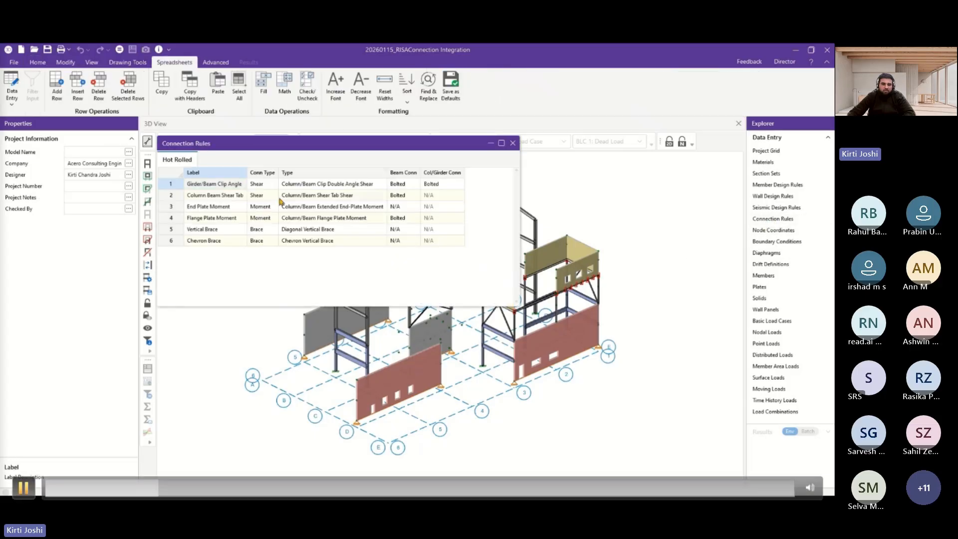
click(23, 487)
key(space)
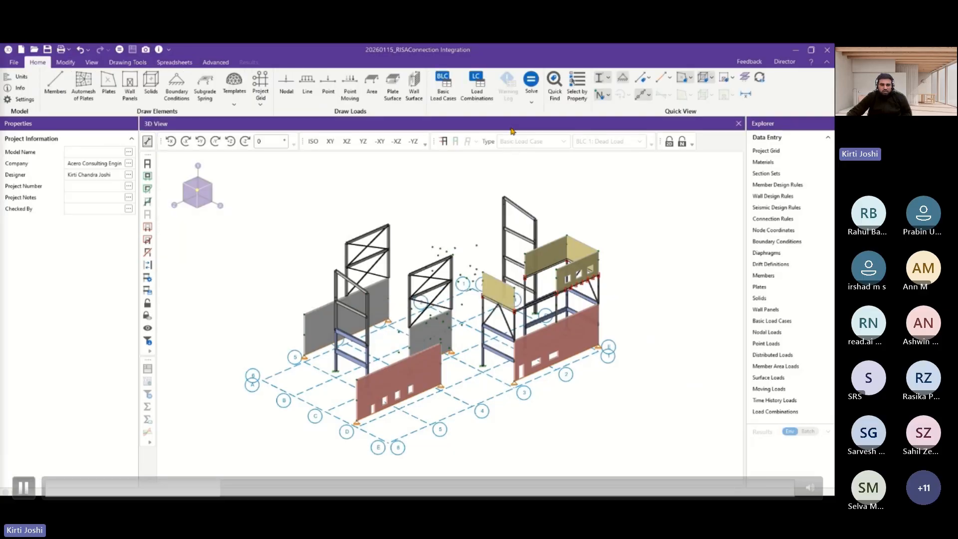
key(space)
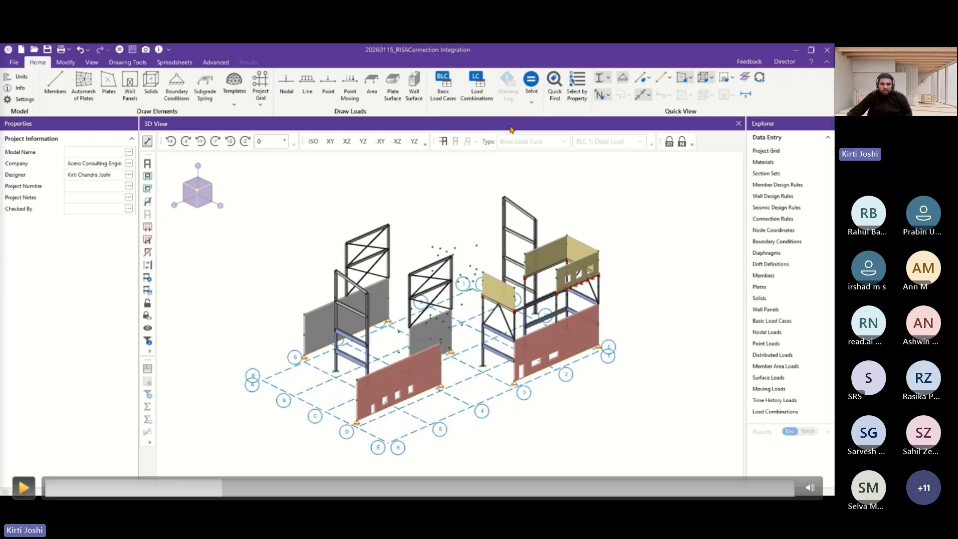
key(space)
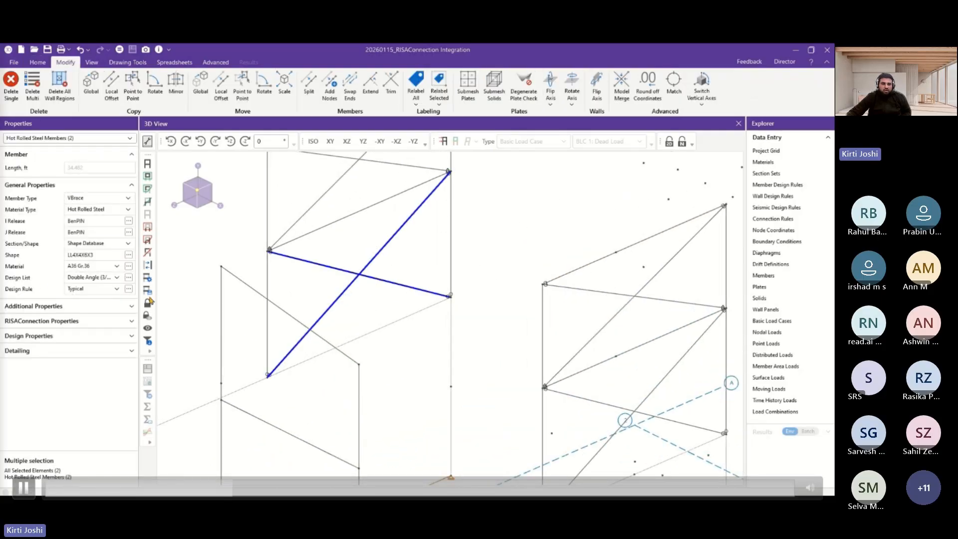
key(space)
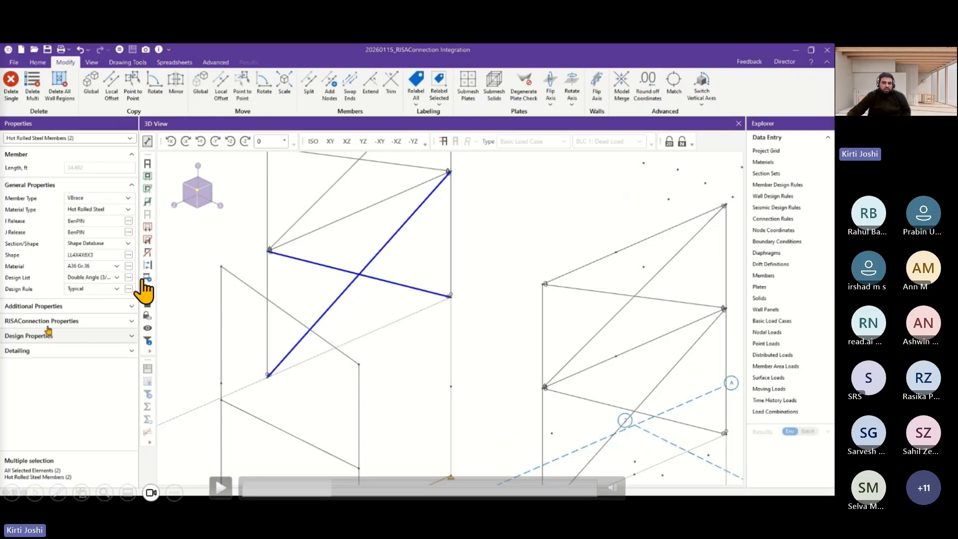
key(space)
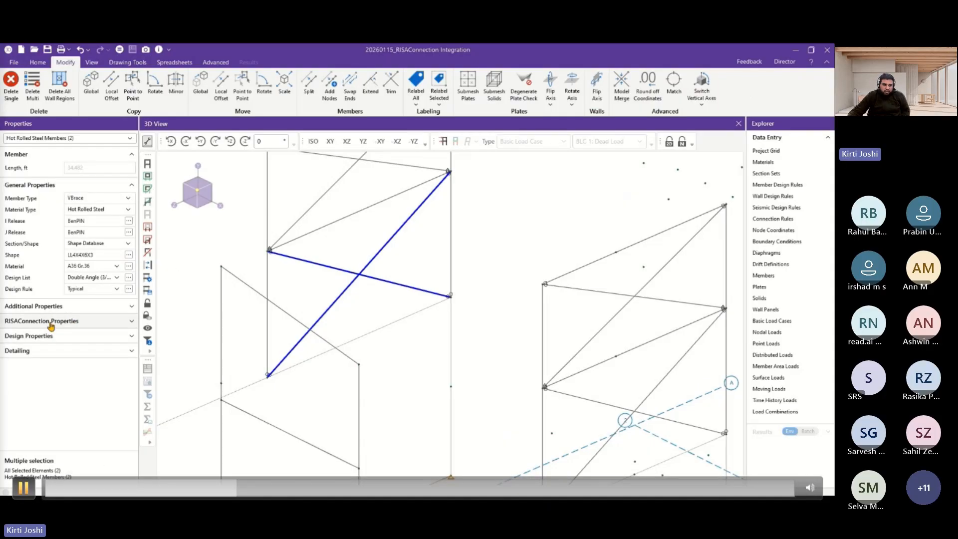
key(space)
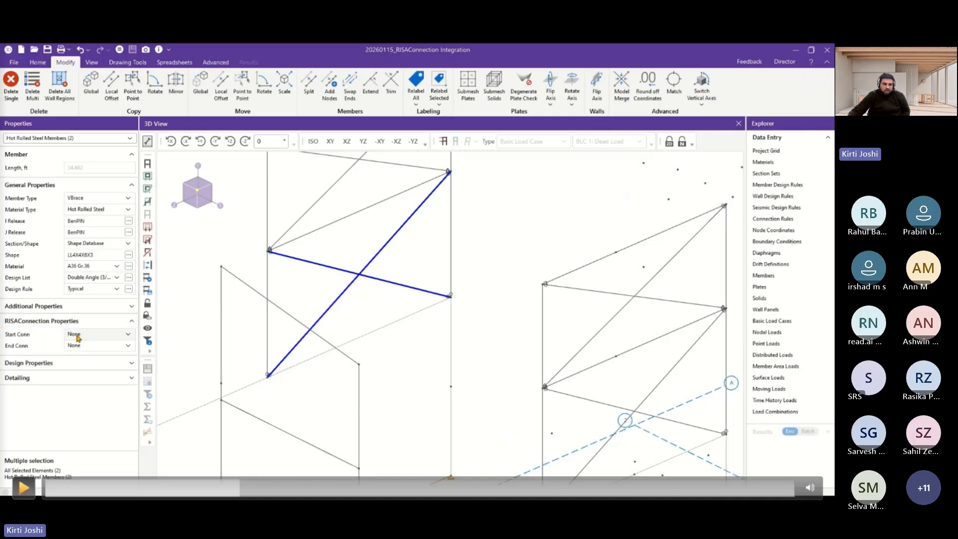
key(space)
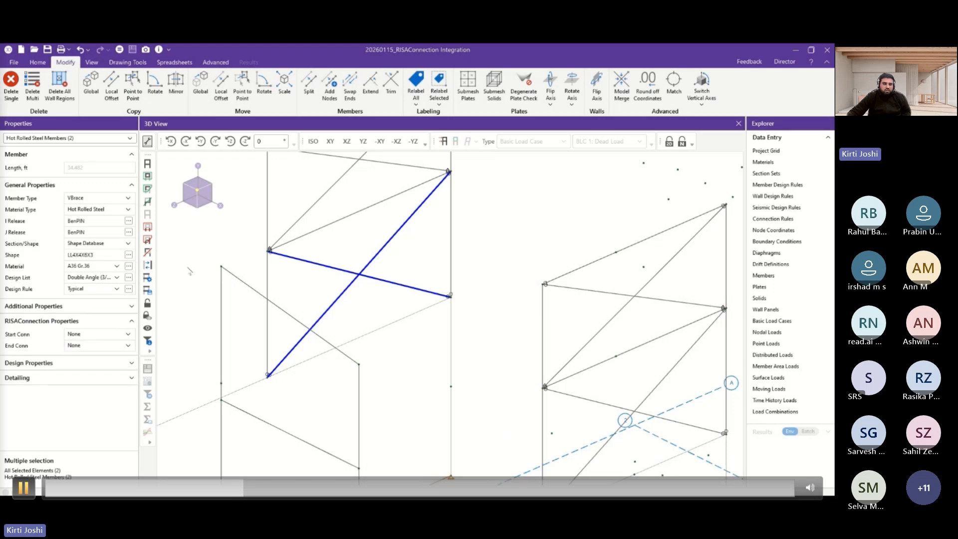
key(space)
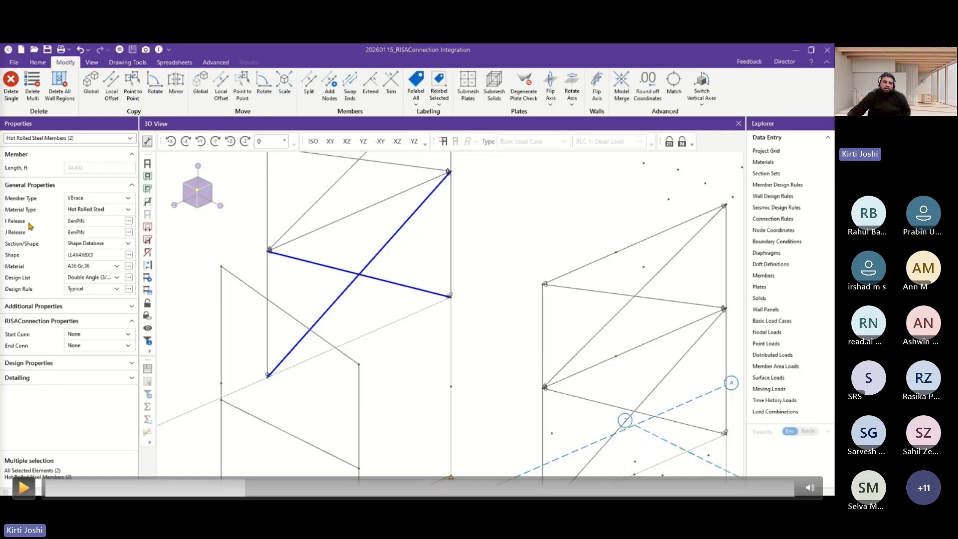
key(space)
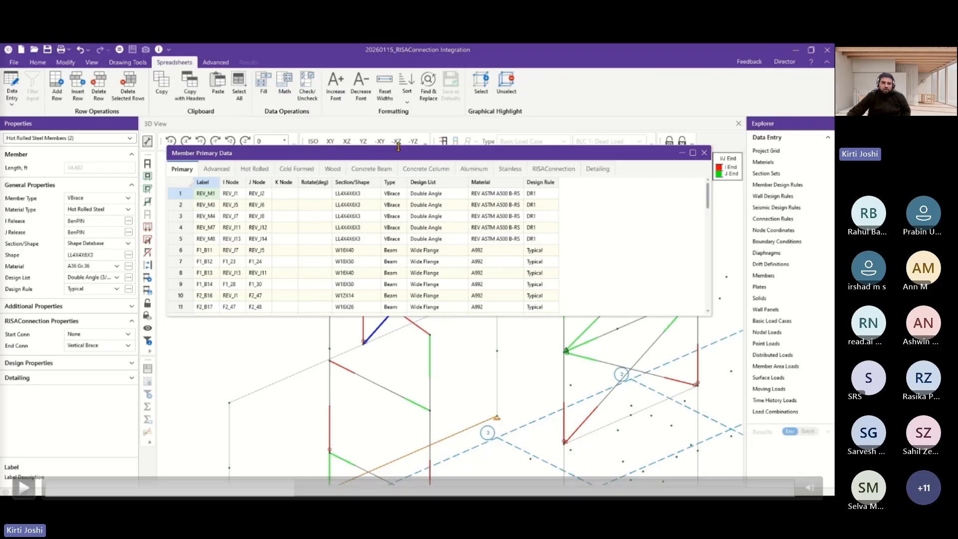
key(space)
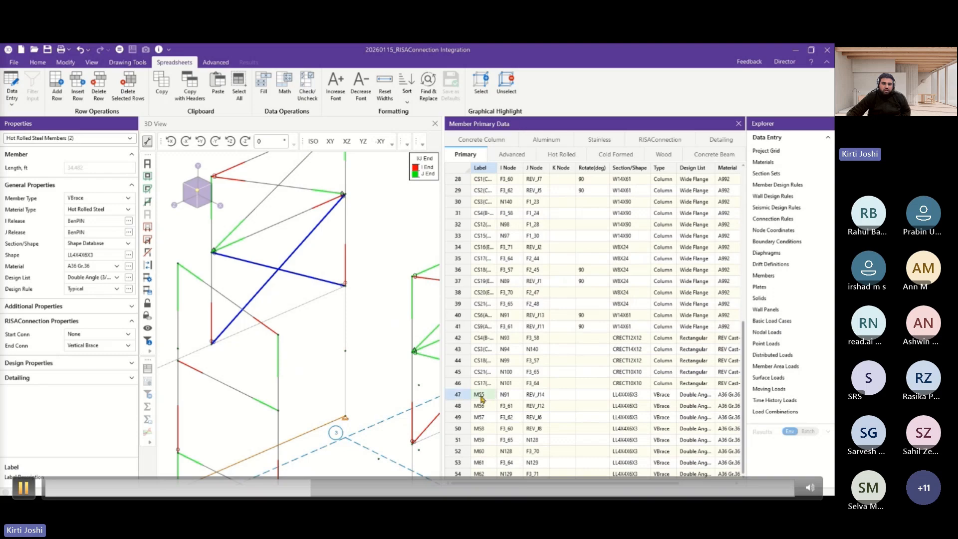
key(space)
key(space)
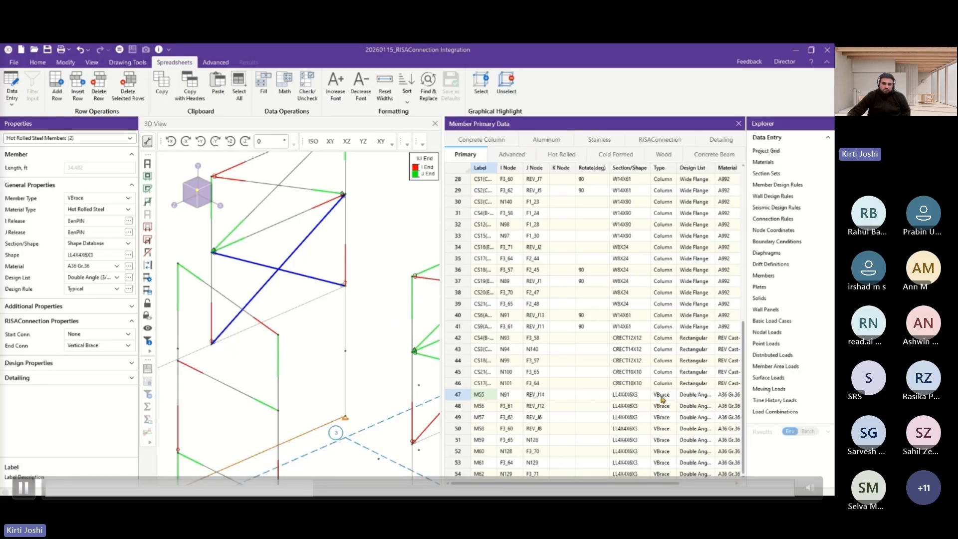
key(space)
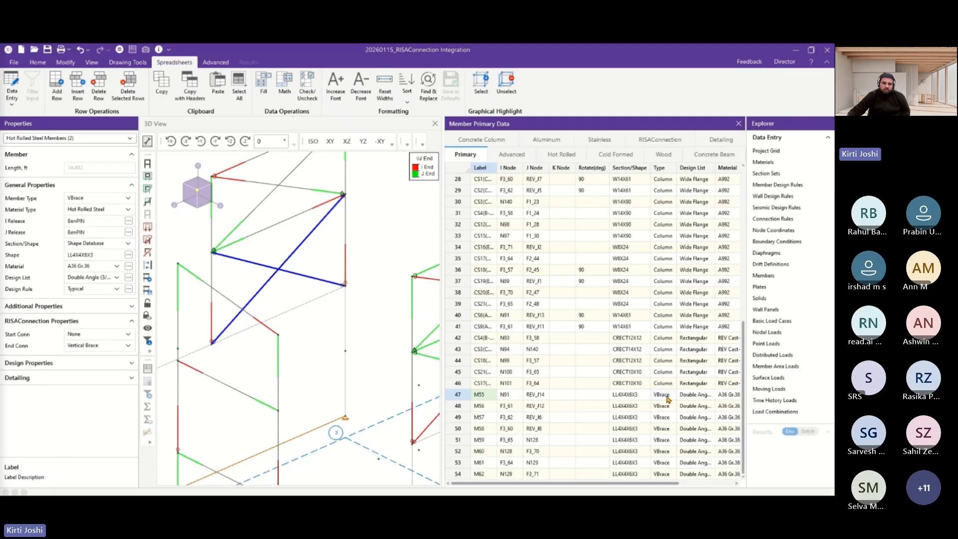
key(space)
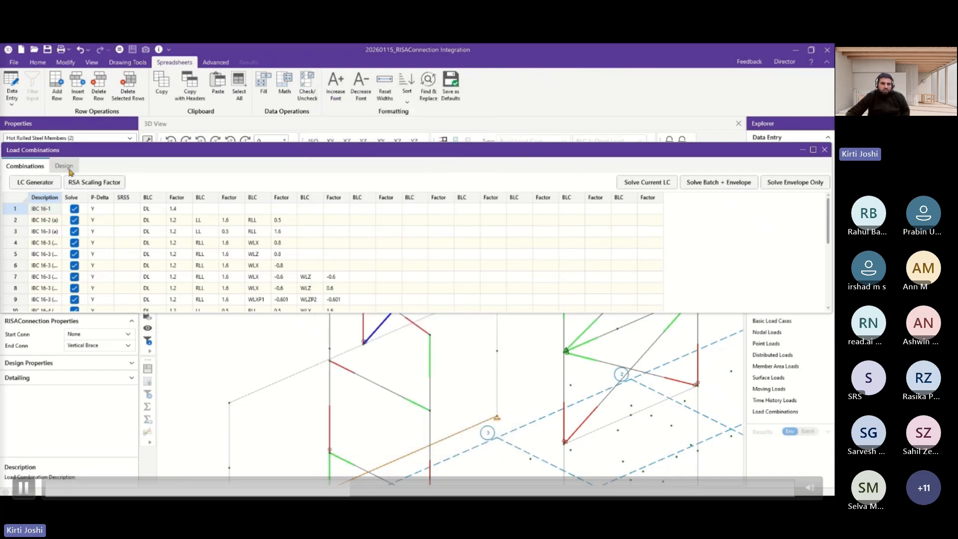
click(23, 487)
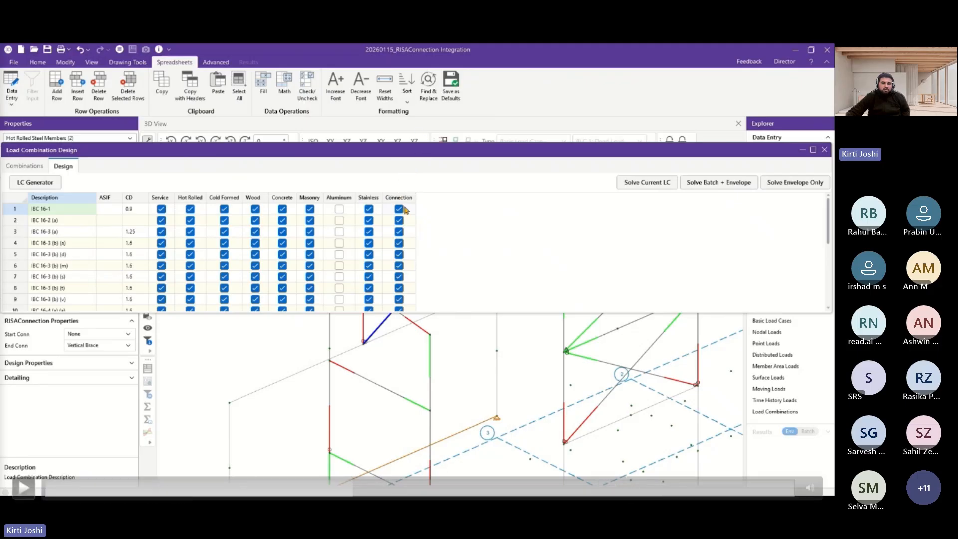
key(space)
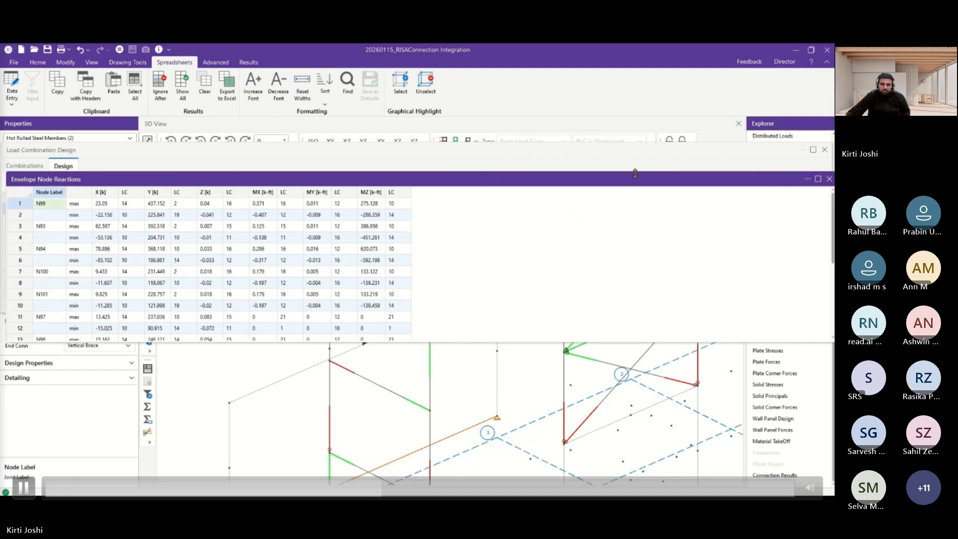
Close the Envelope Node Reactions and Load Combination Design spreadsheets to return to the model view.
click(829, 179)
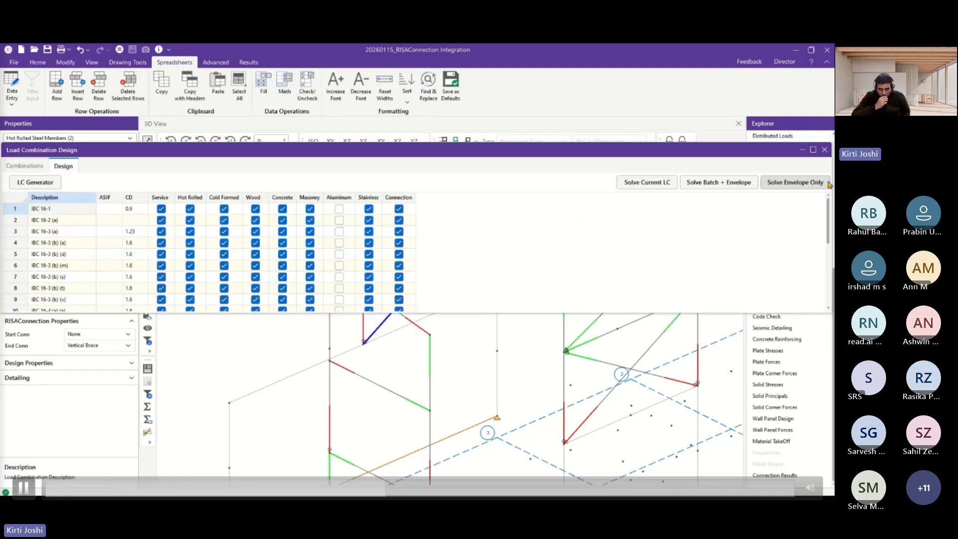
click(824, 150)
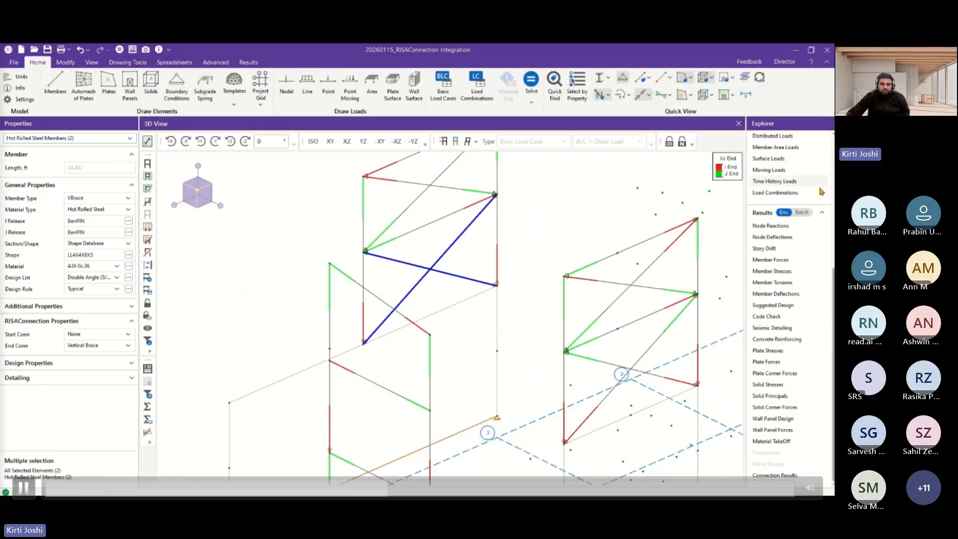
click(787, 262)
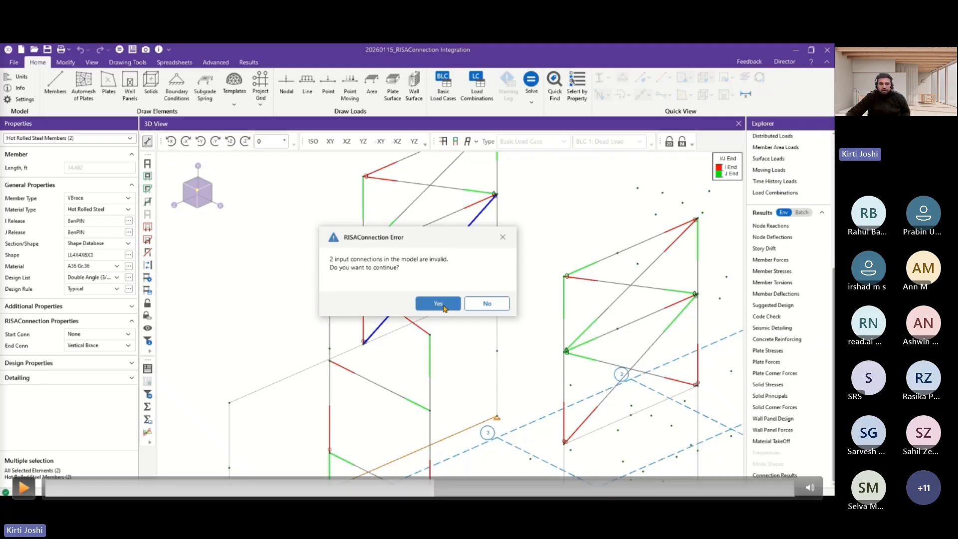
click(24, 488)
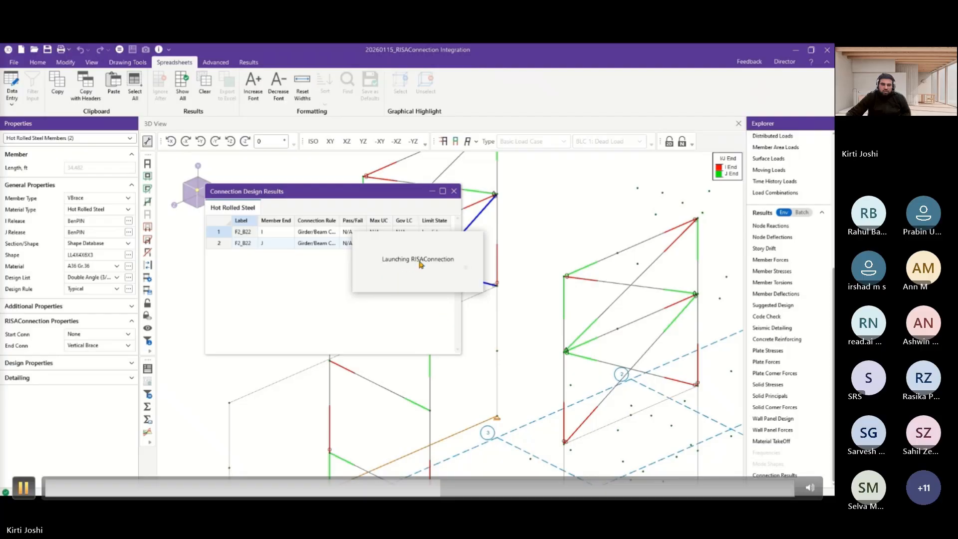
key(space)
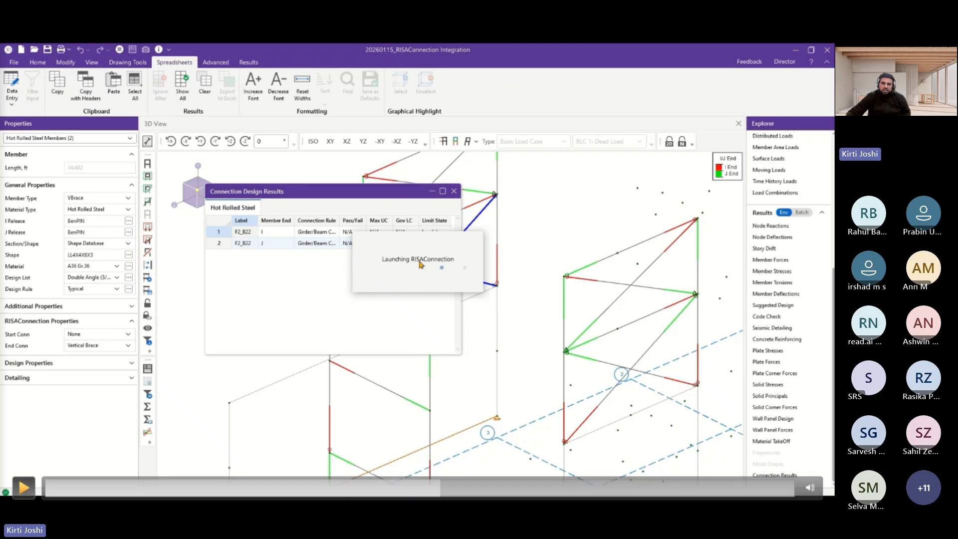
key(space)
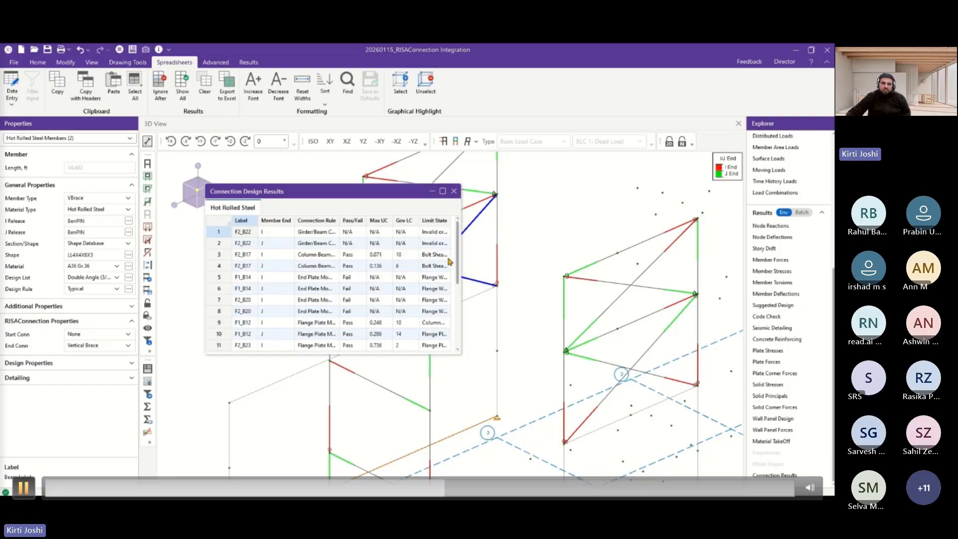
Close the Connection Design Results spreadsheet and label the members in the 3D view with their Connection Results.
click(454, 191)
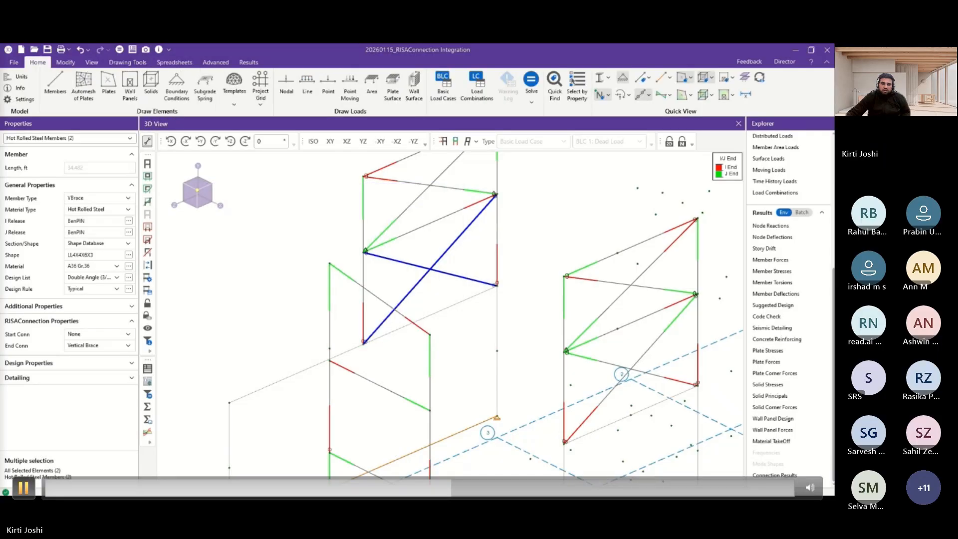
click(651, 79)
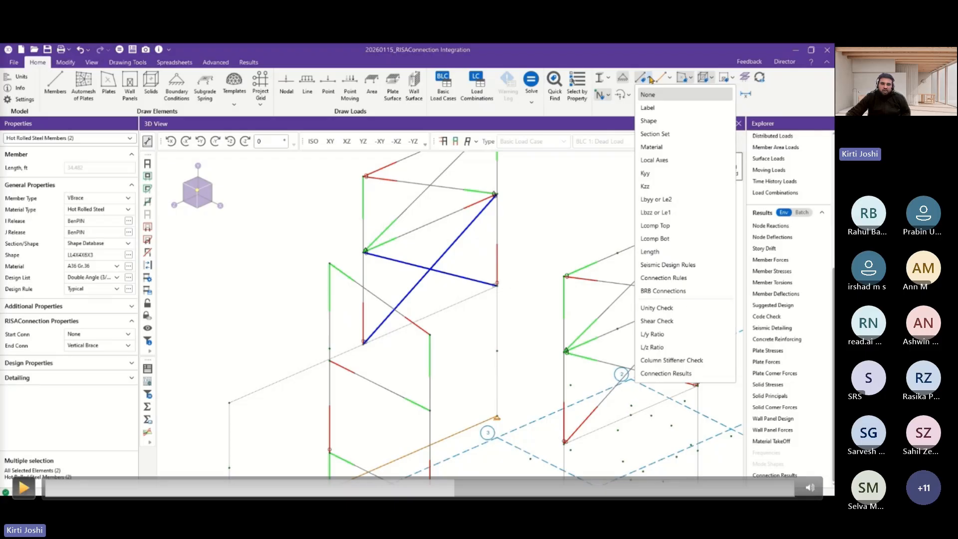
click(686, 378)
scroll(539, 305, down, 3)
middle_drag(523, 188, 517, 209)
scroll(485, 205, up, 4)
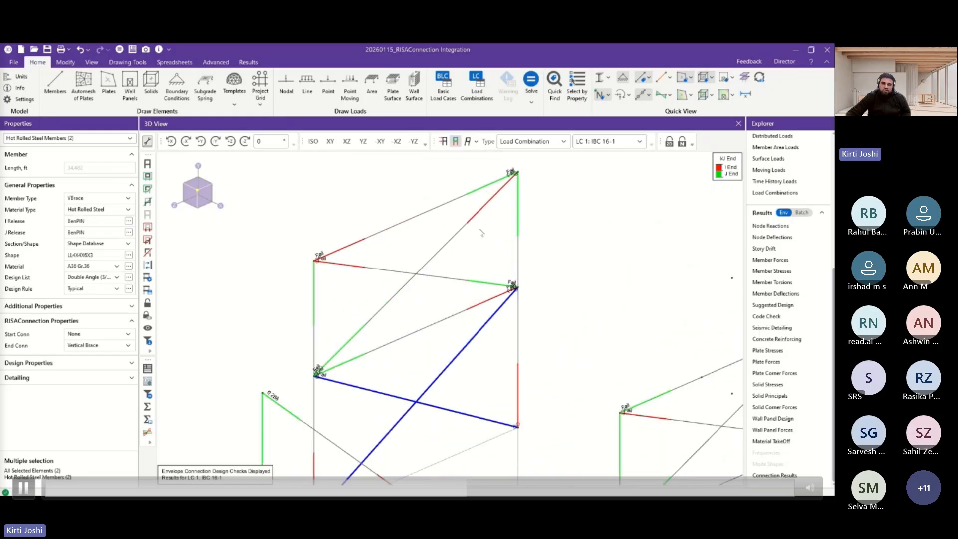
scroll(482, 233, down, 2)
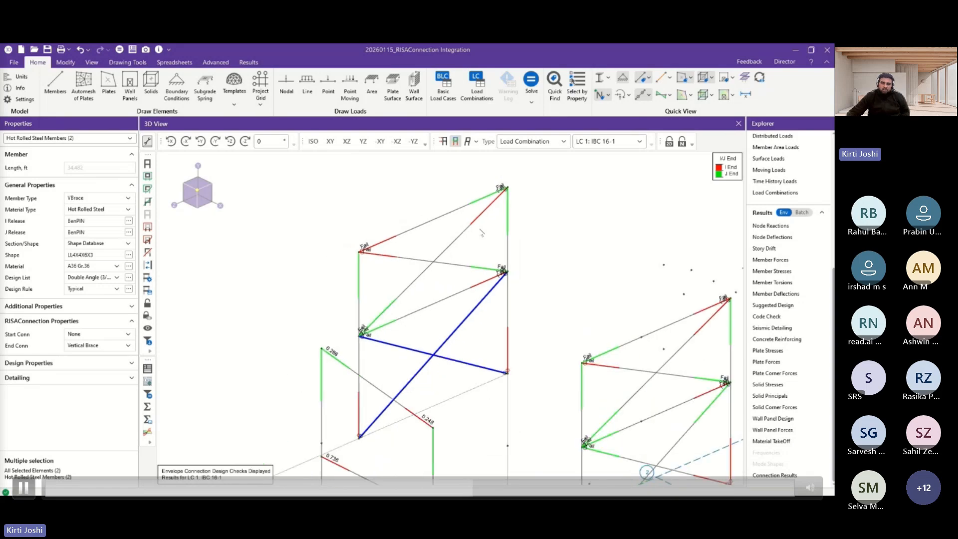
scroll(482, 233, down, 3)
middle_drag(500, 237, 452, 232)
Label the members in the 3D view with their assigned Connection Rules instead.
click(649, 78)
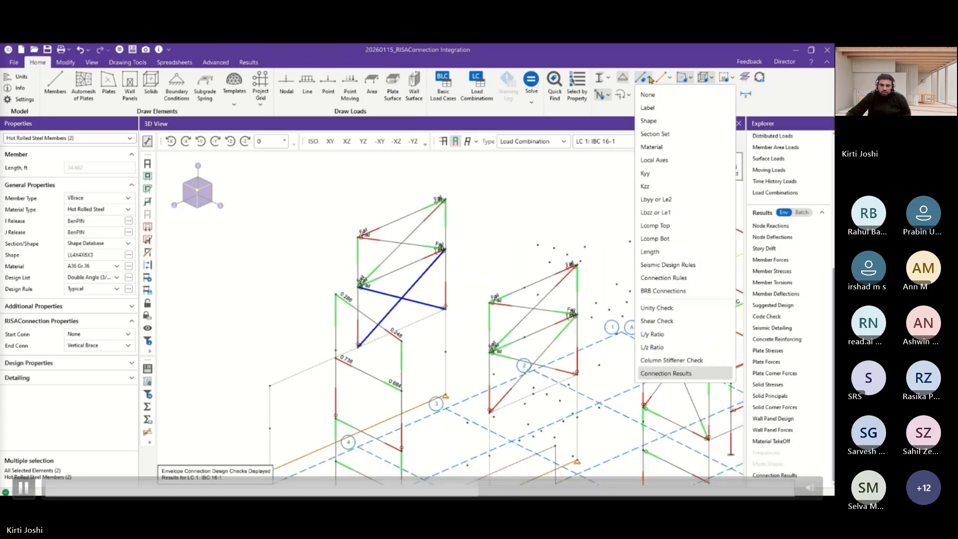
click(686, 282)
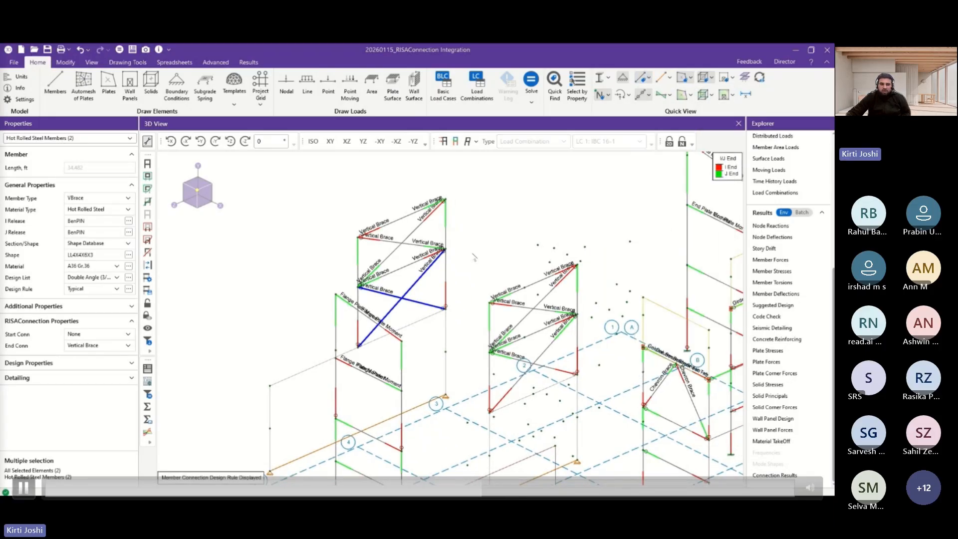
scroll(474, 257, up, 5)
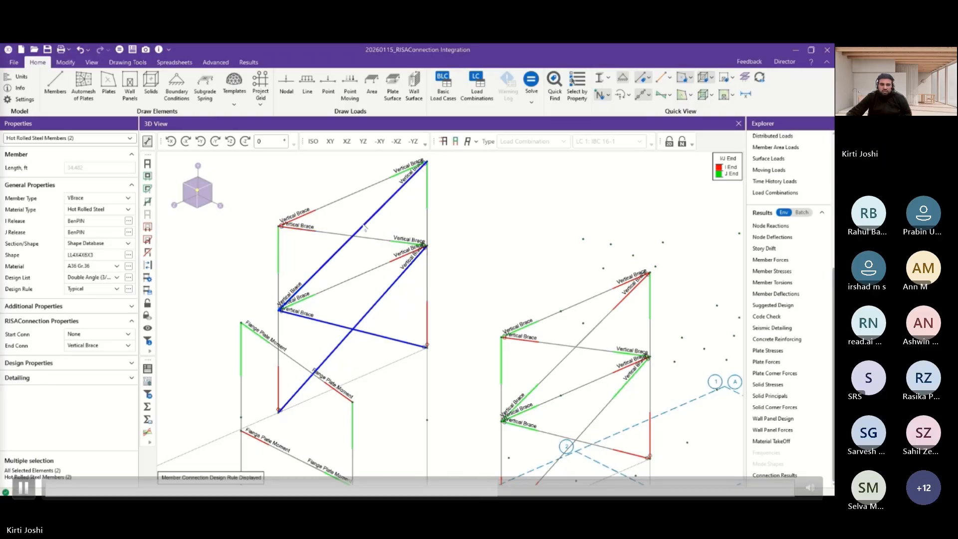
Inspect the start and end connection properties of the upper diagonal brace REV_M7 and the lower brace M55.
click(364, 224)
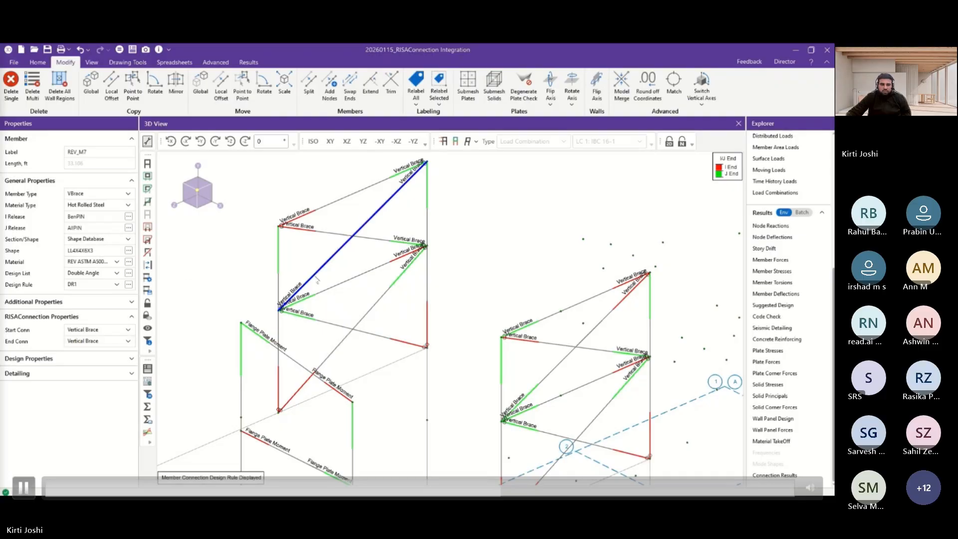
click(371, 313)
scroll(551, 261, down, 5)
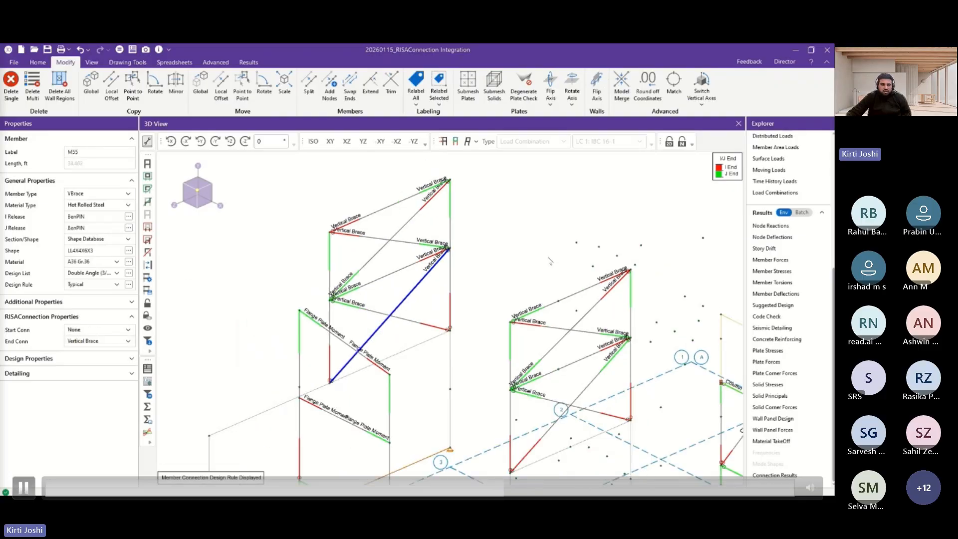
scroll(550, 261, down, 2)
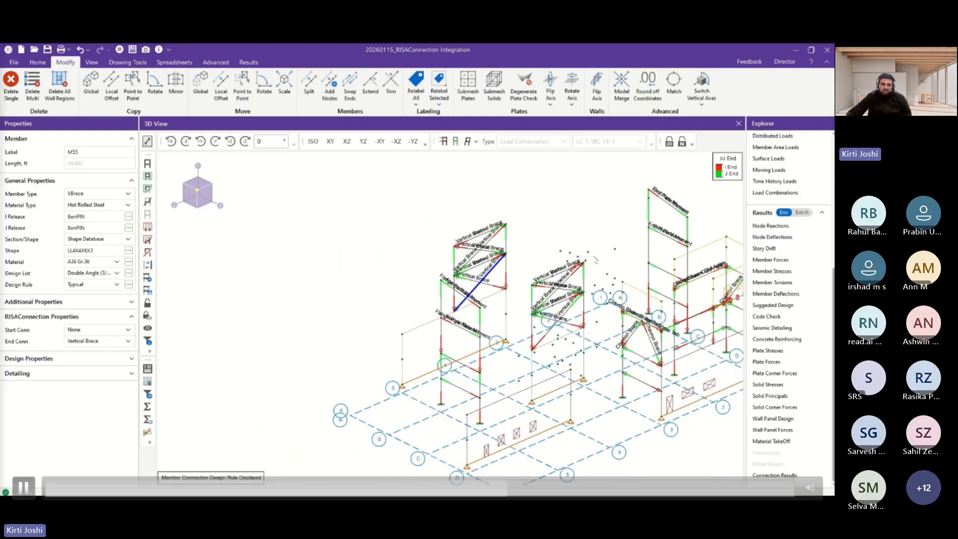
middle_drag(596, 259, 540, 263)
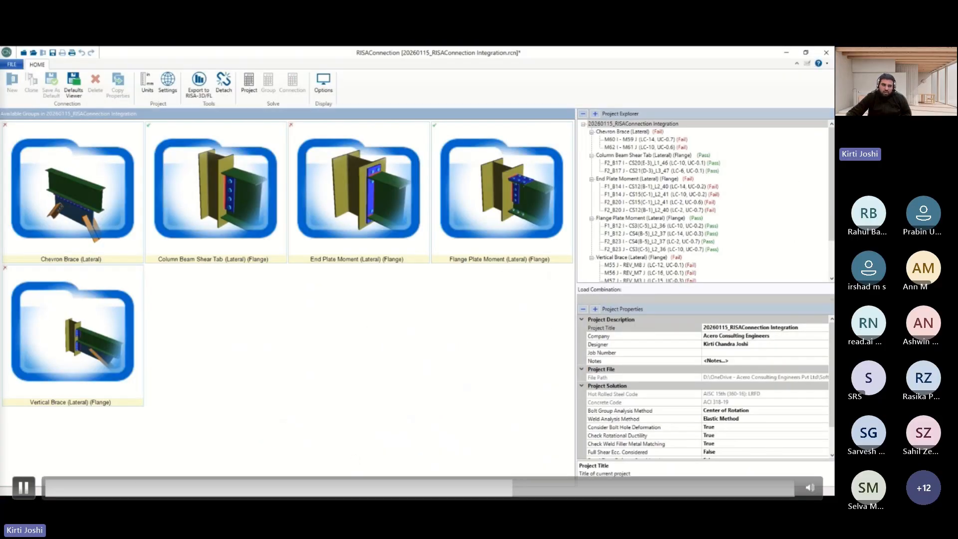
click(467, 299)
key(space)
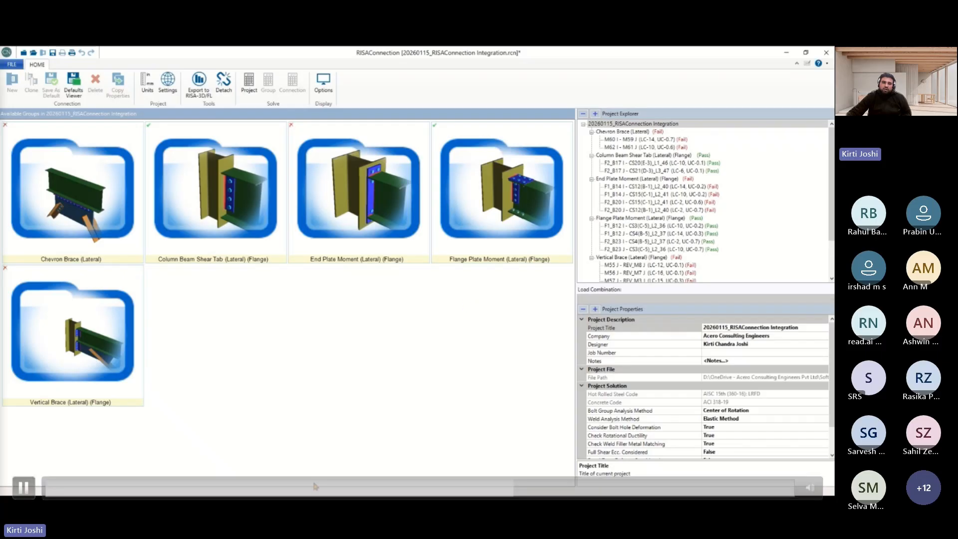
key(space)
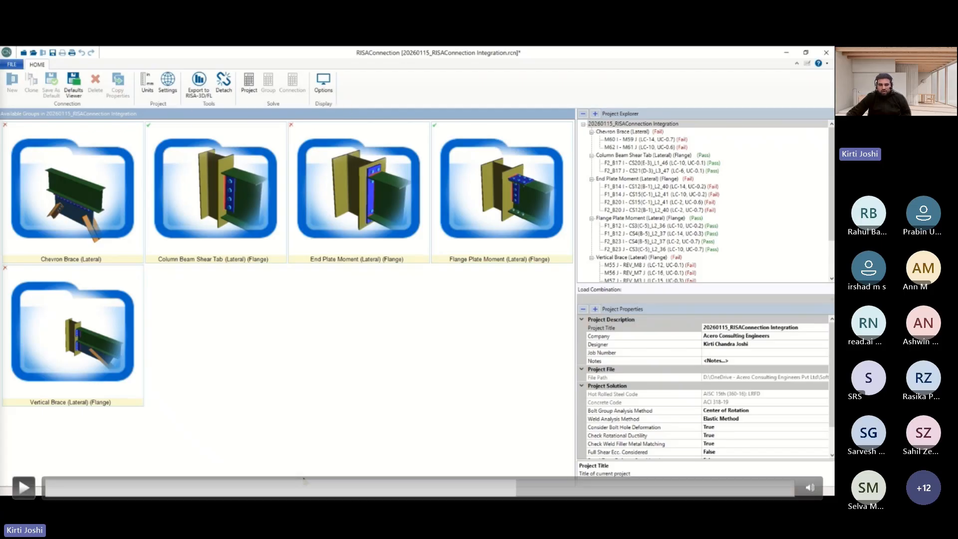
click(24, 488)
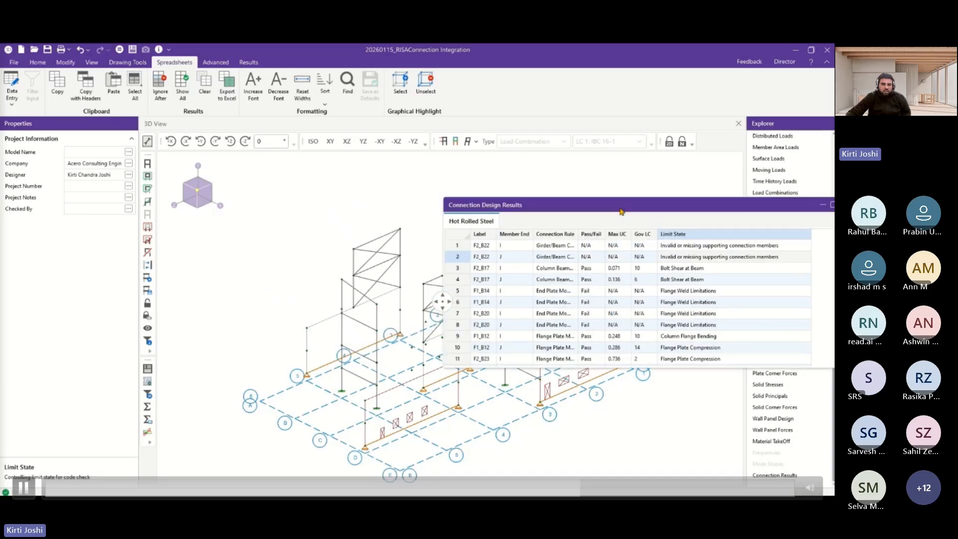
key(space)
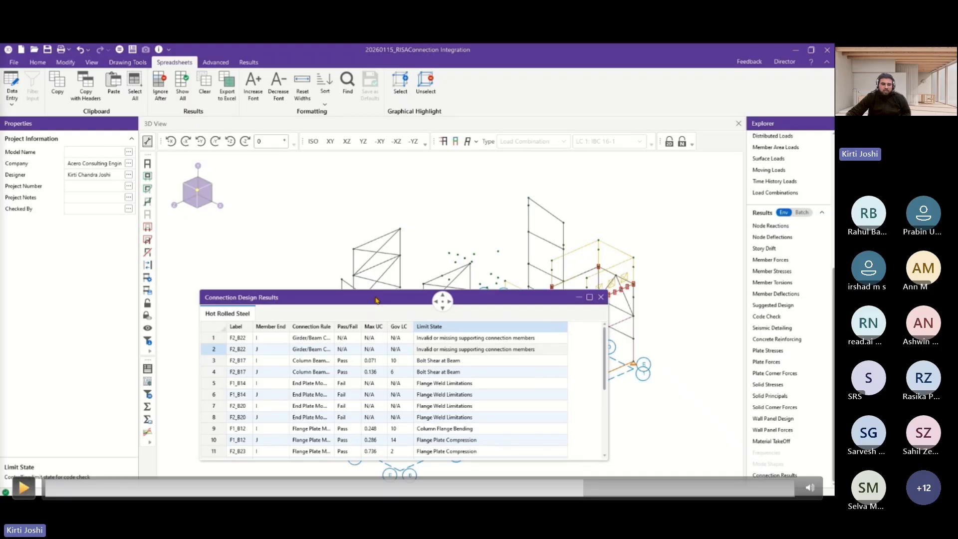
click(23, 487)
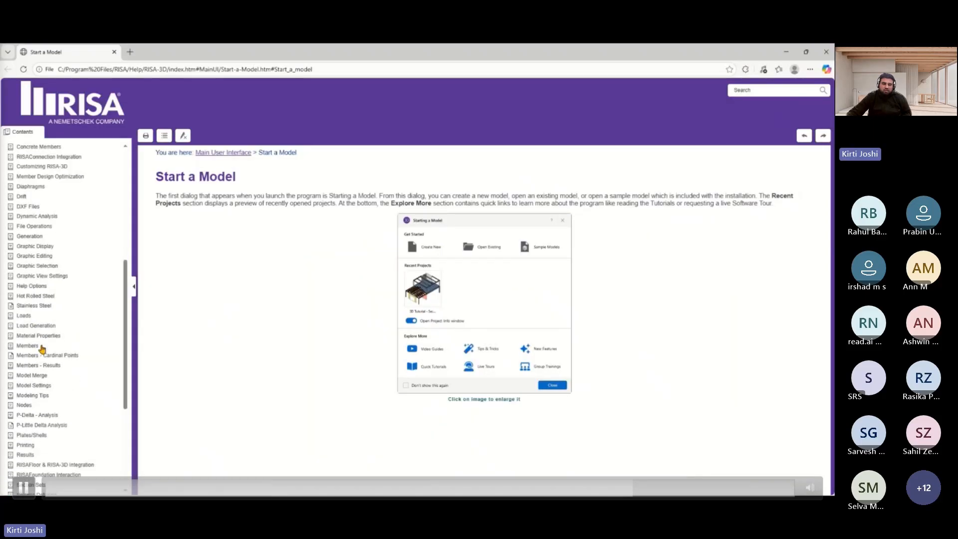
key(space)
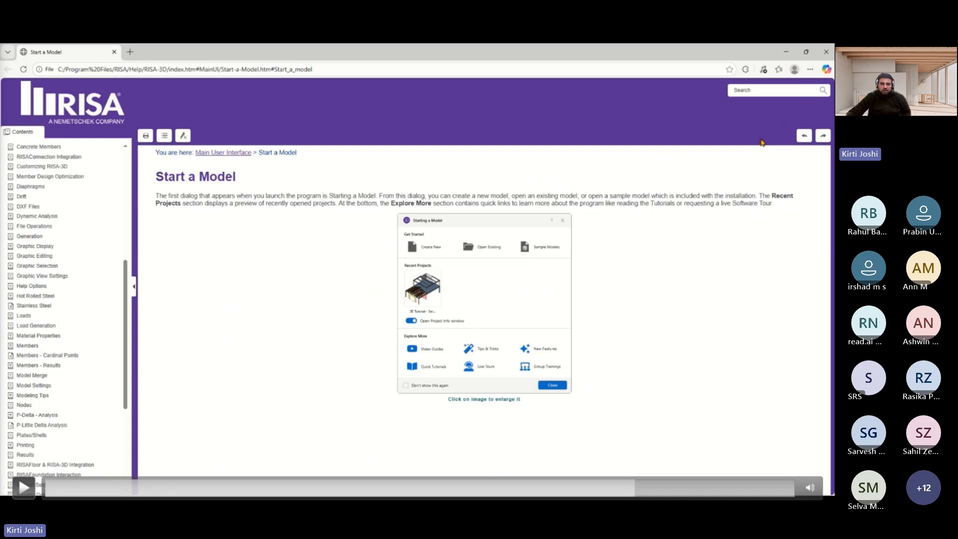
key(space)
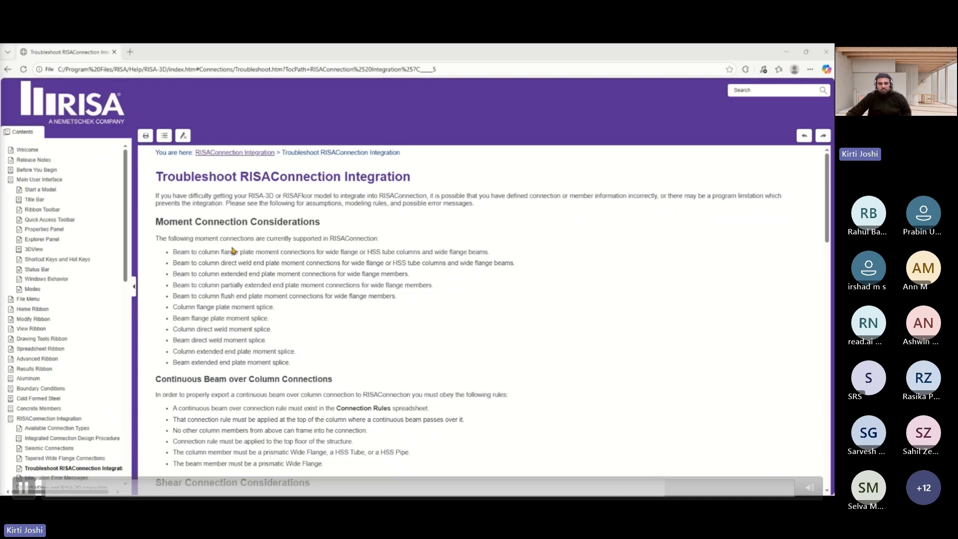
Read through the Troubleshoot RISAConnection Integration help topic, from moment connections to truss HSS T-connections, and return to RISA-3D.
scroll(270, 287, down, 3)
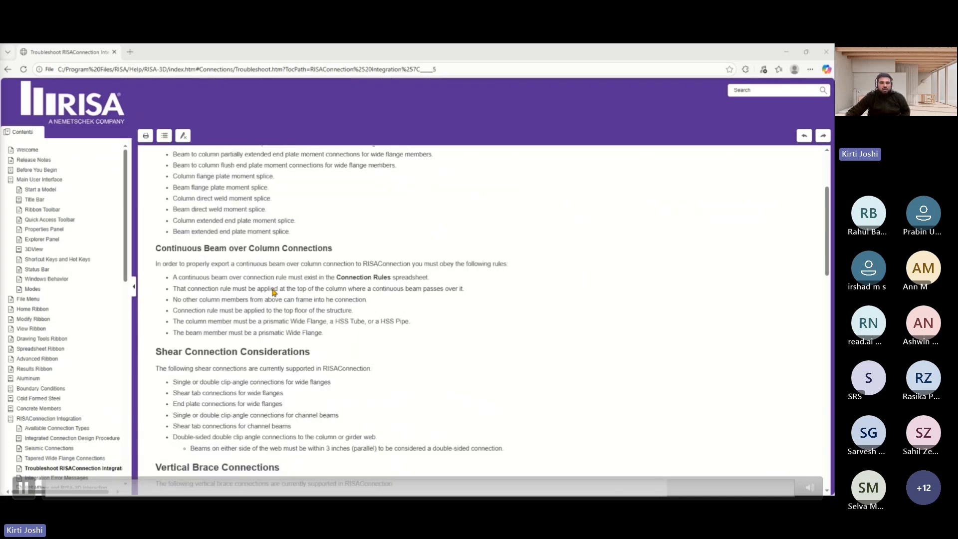
scroll(274, 293, down, 3)
scroll(274, 293, down, 3)
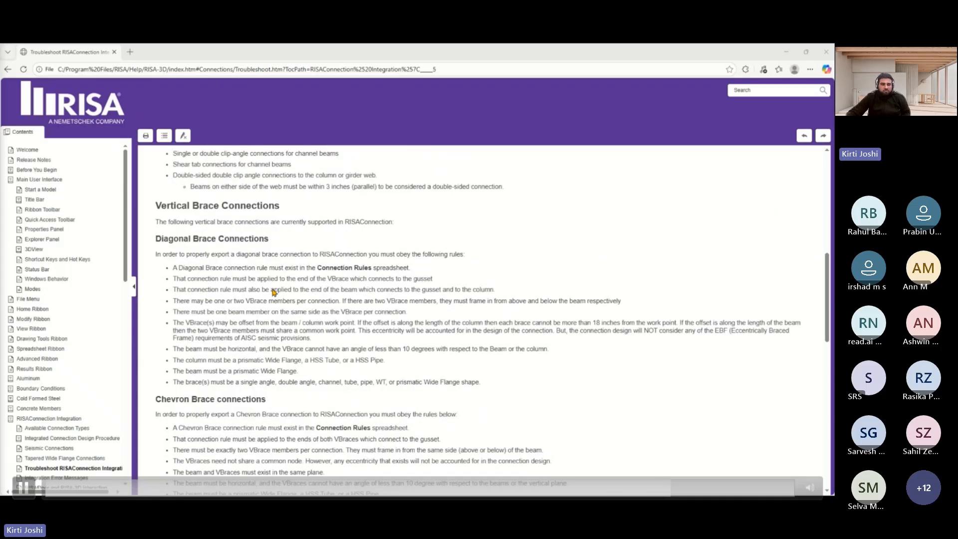
scroll(273, 293, down, 2)
scroll(274, 293, up, 11)
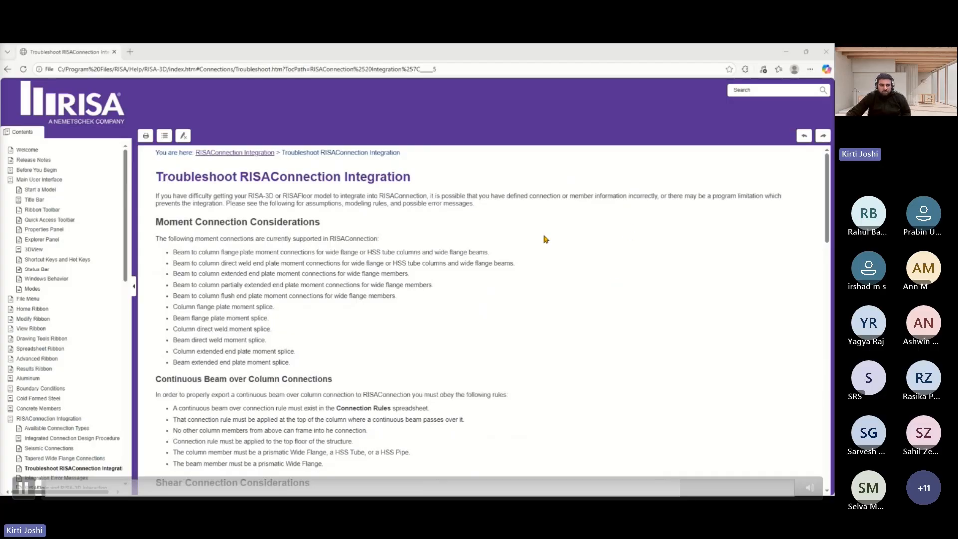
scroll(443, 250, down, 8)
scroll(443, 250, down, 10)
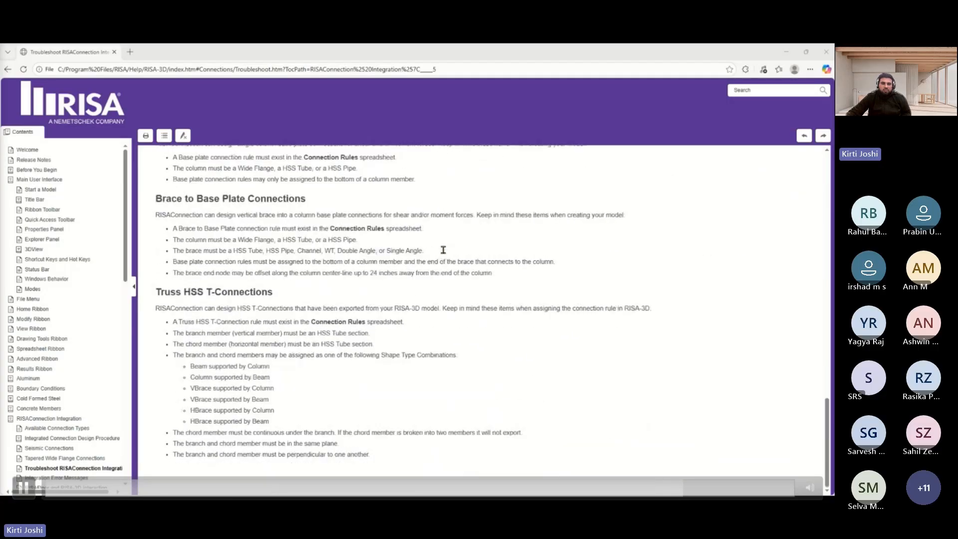
click(786, 52)
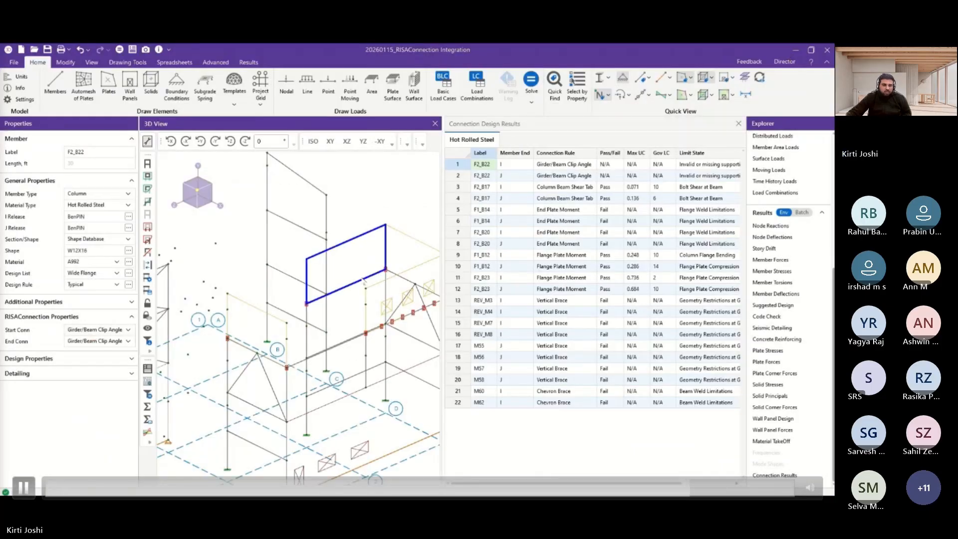
Check the start connection options of member F2_B22, then set its member type to Beam and accept clearing the current results.
click(80, 333)
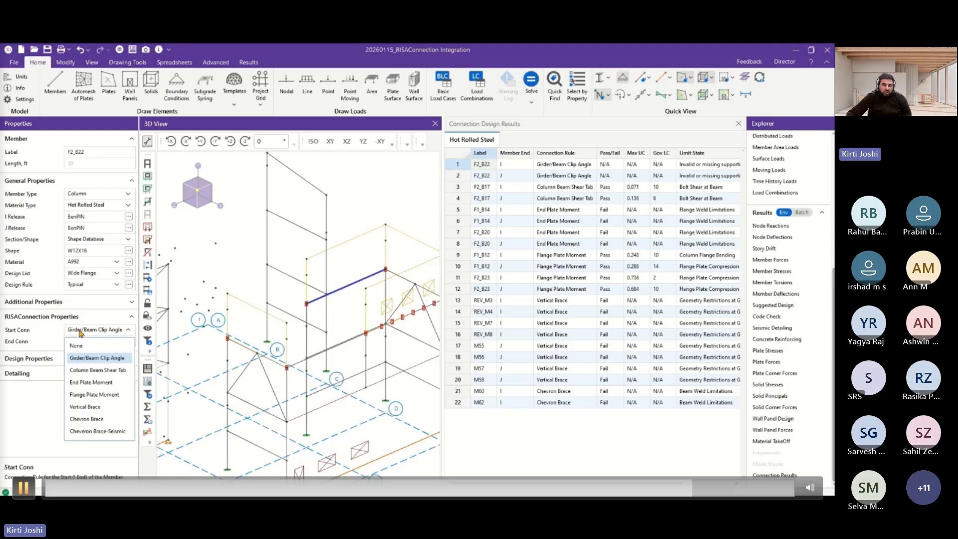
click(80, 333)
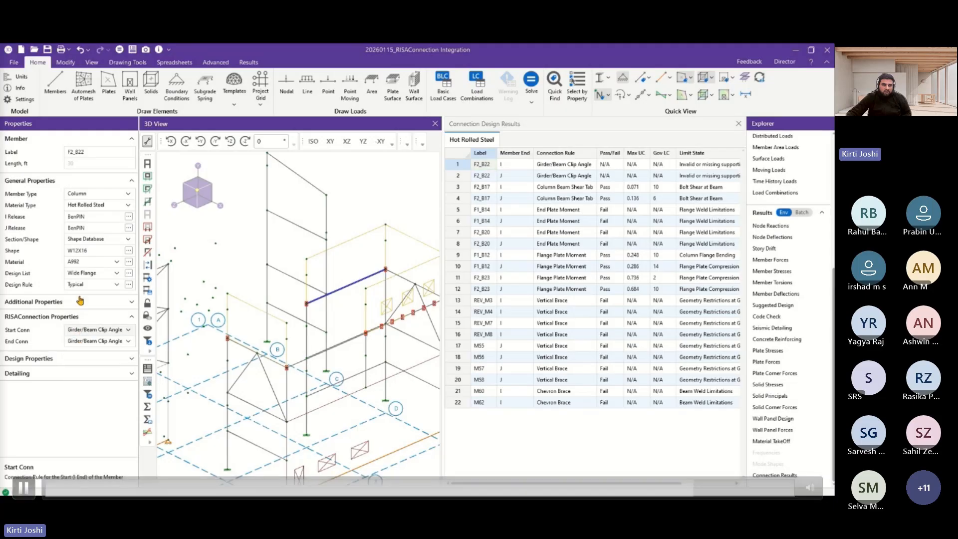
click(94, 197)
click(88, 211)
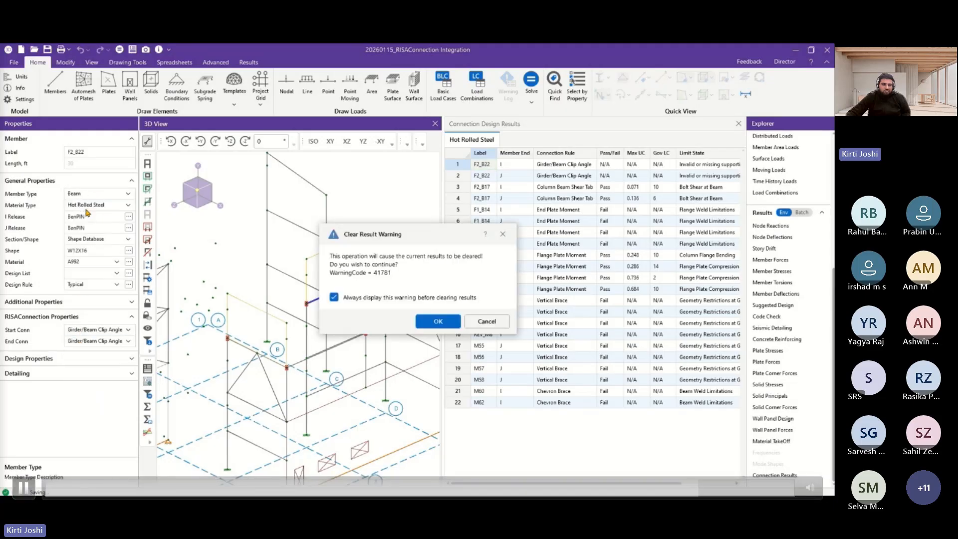
click(435, 323)
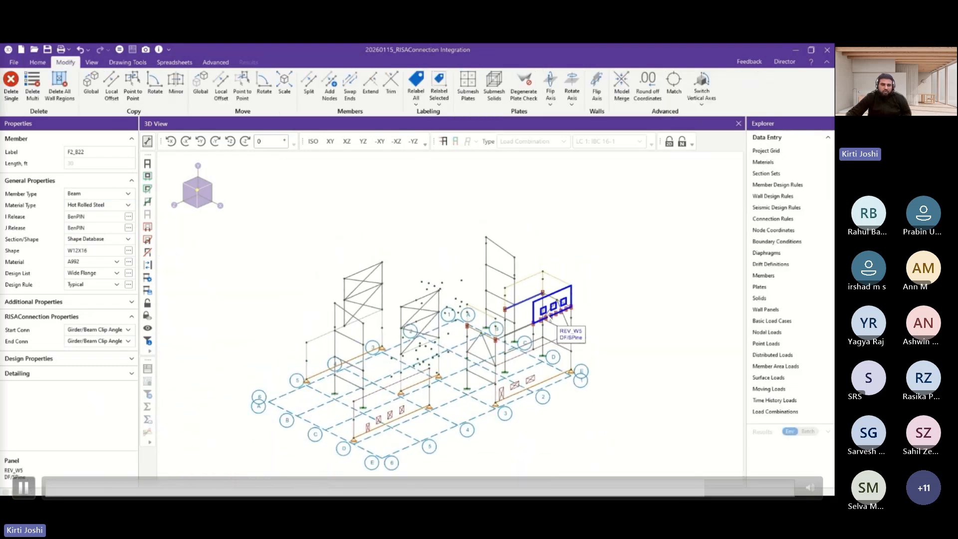
Solve the model for the envelope of load combinations and close the Envelope Node Reactions spreadsheet.
click(120, 49)
click(441, 345)
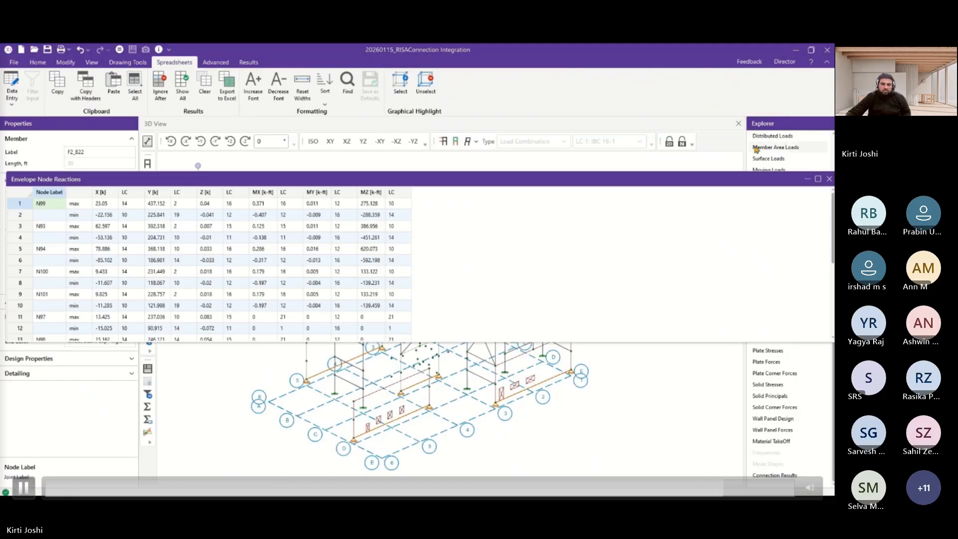
click(829, 178)
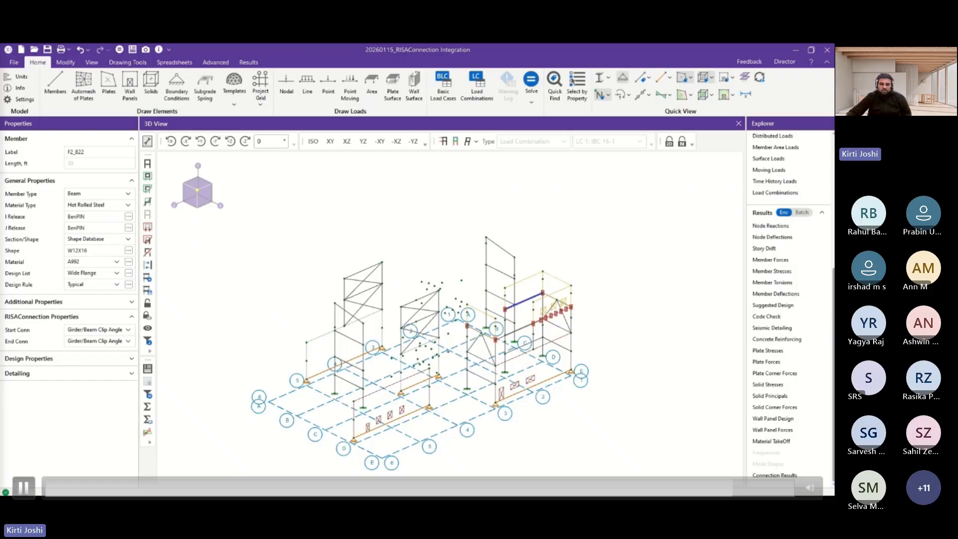
Solve the model's connections and bring up the Connection Design Results spreadsheet.
click(531, 102)
click(547, 157)
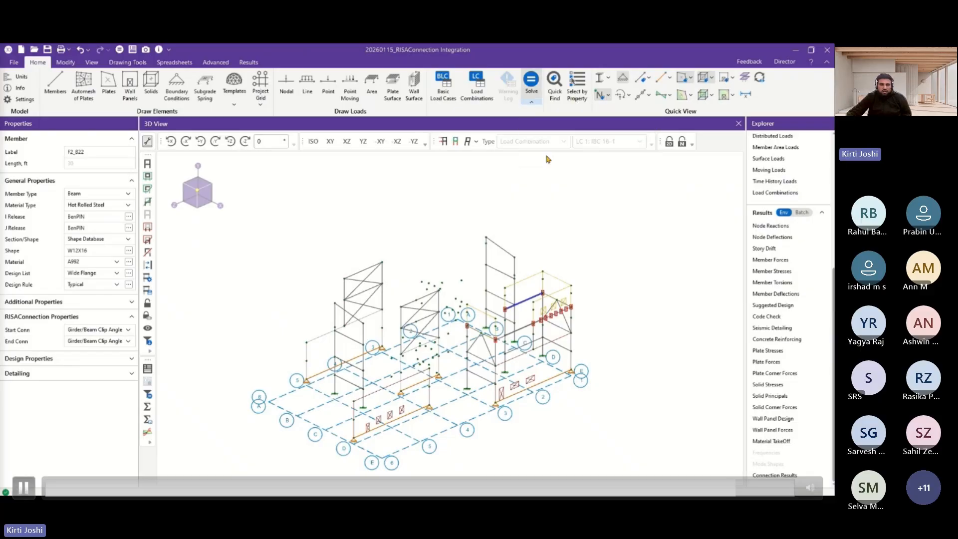
click(404, 318)
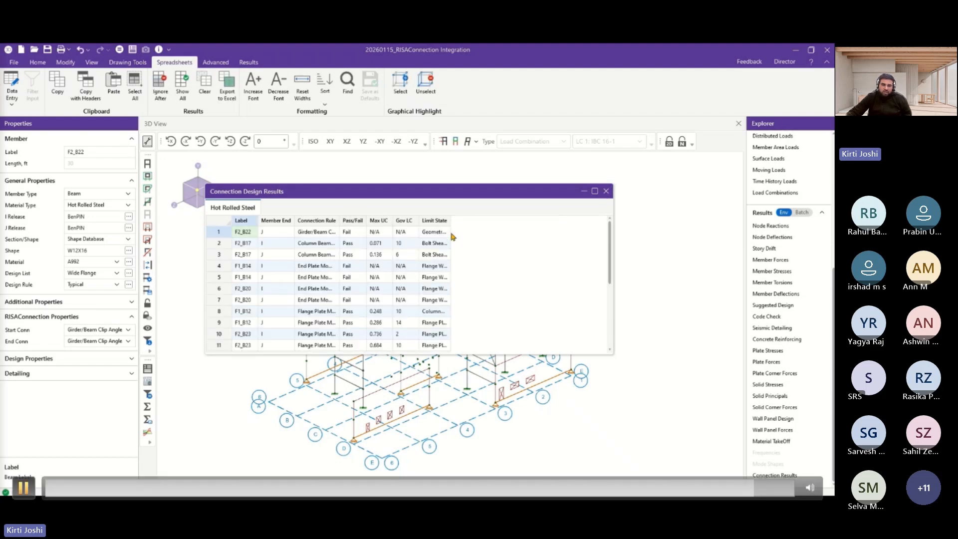
key(space)
key(space)
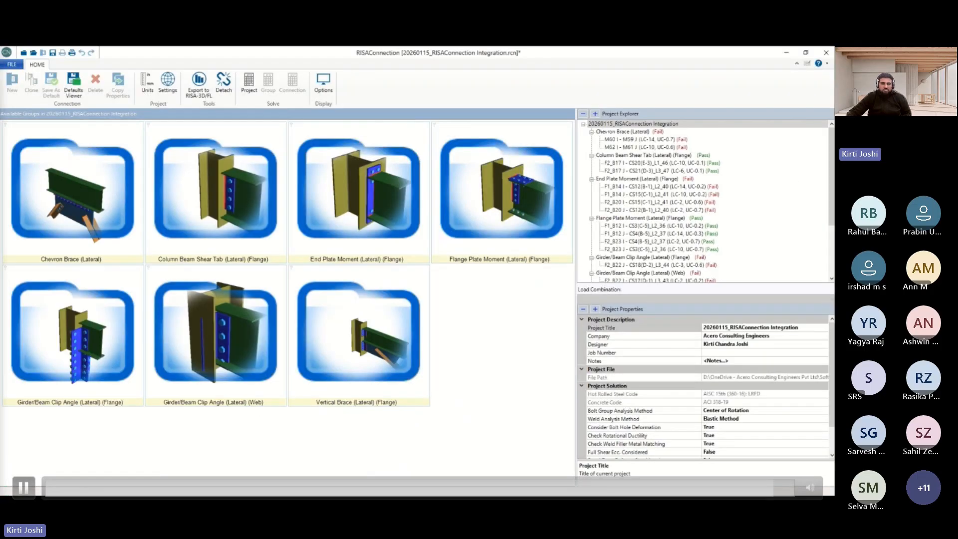
key(space)
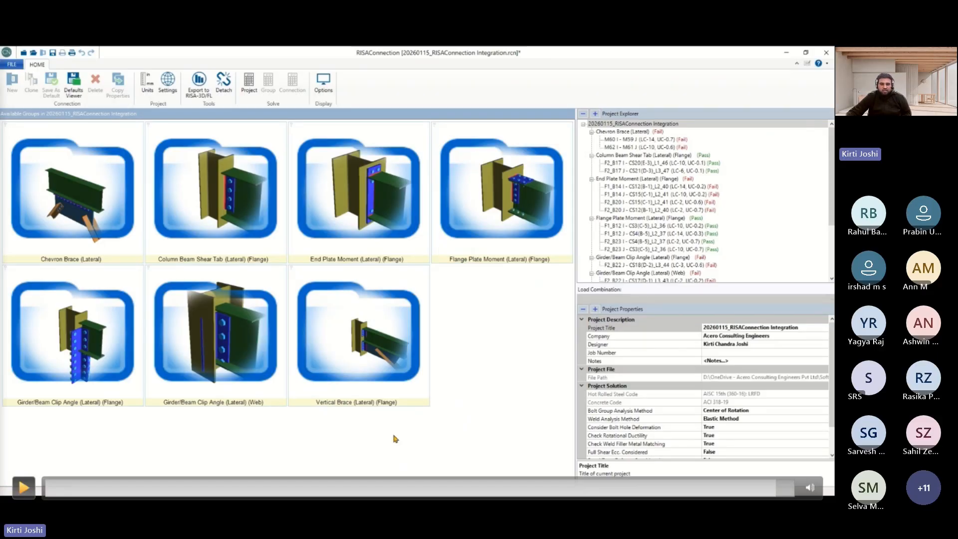
key(space)
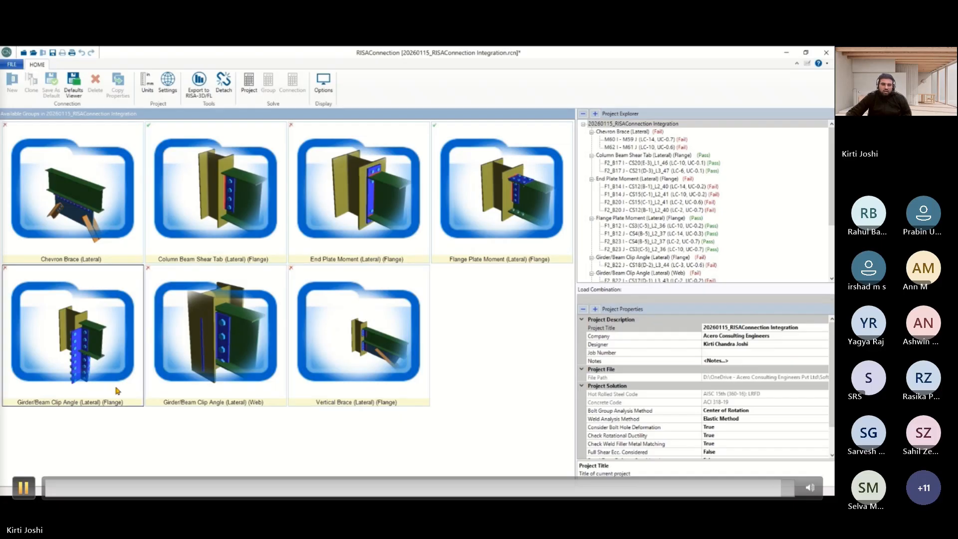
key(space)
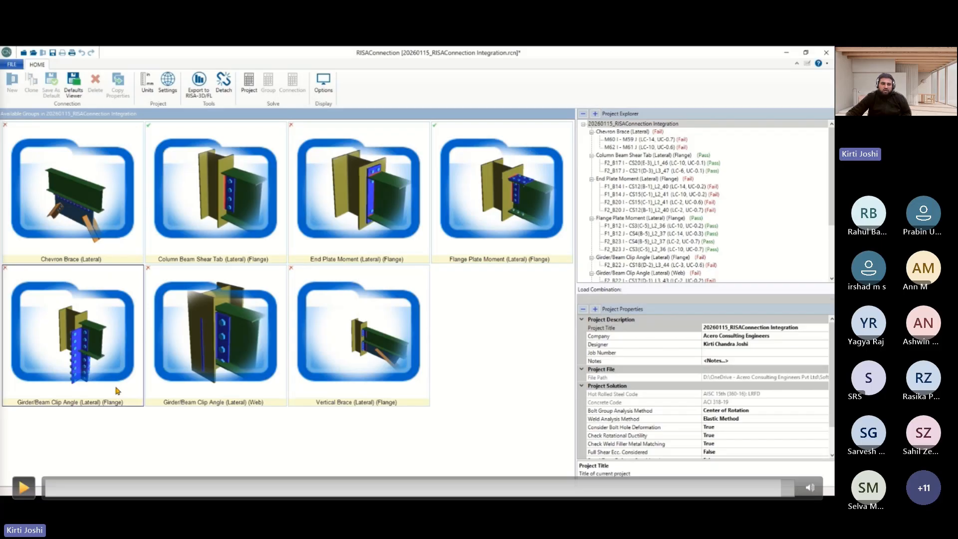
key(space)
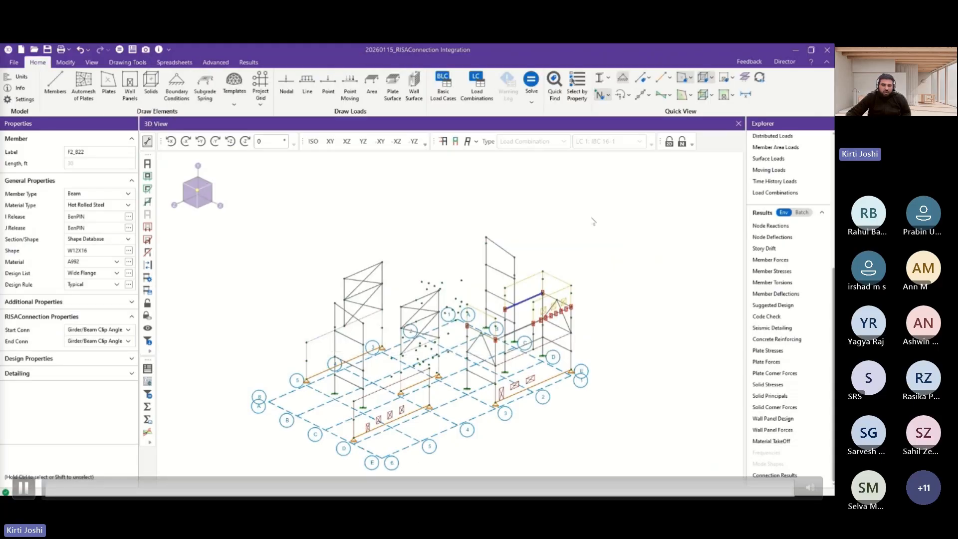
key(space)
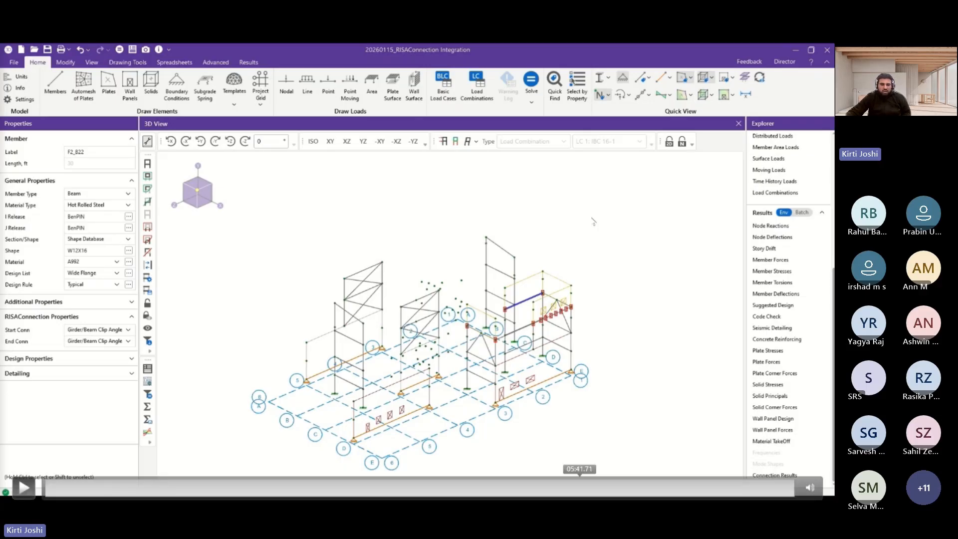
key(space)
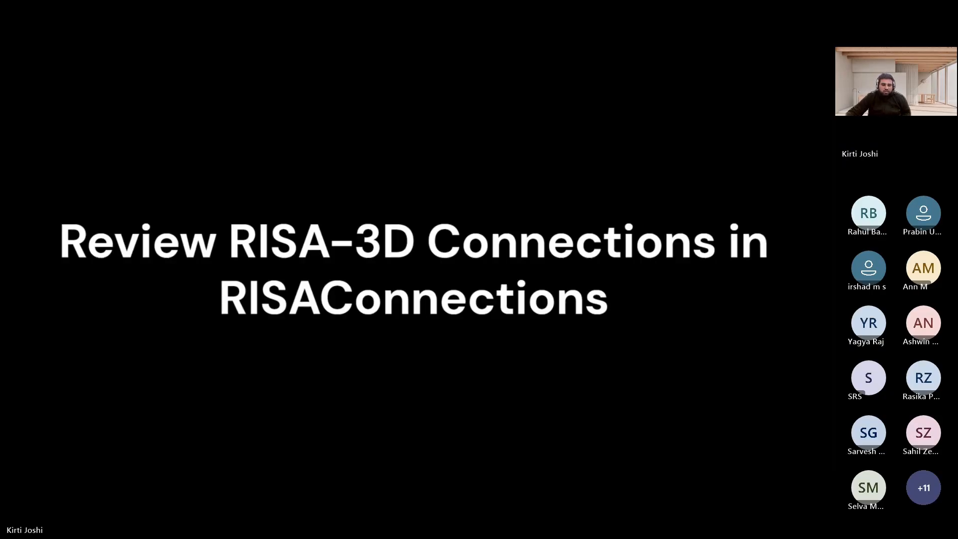
key(space)
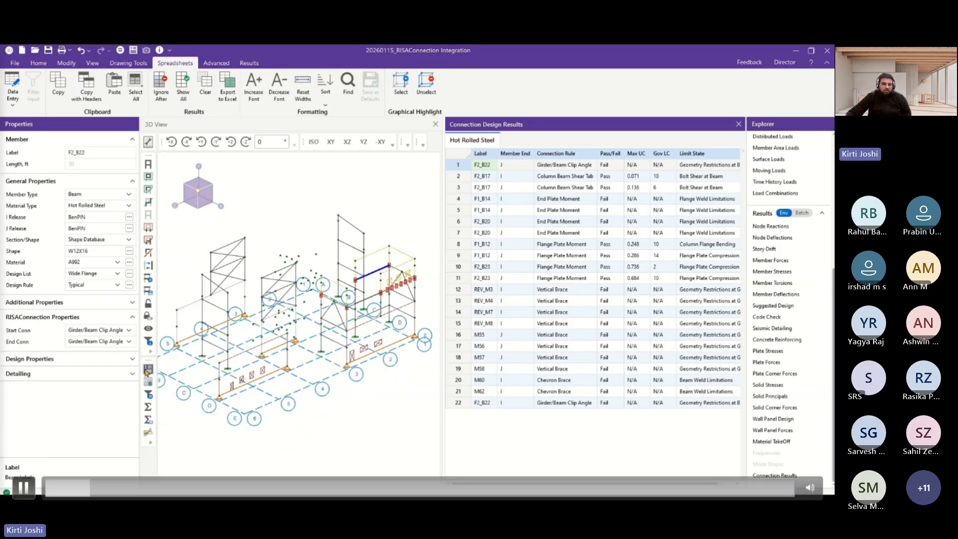
click(43, 392)
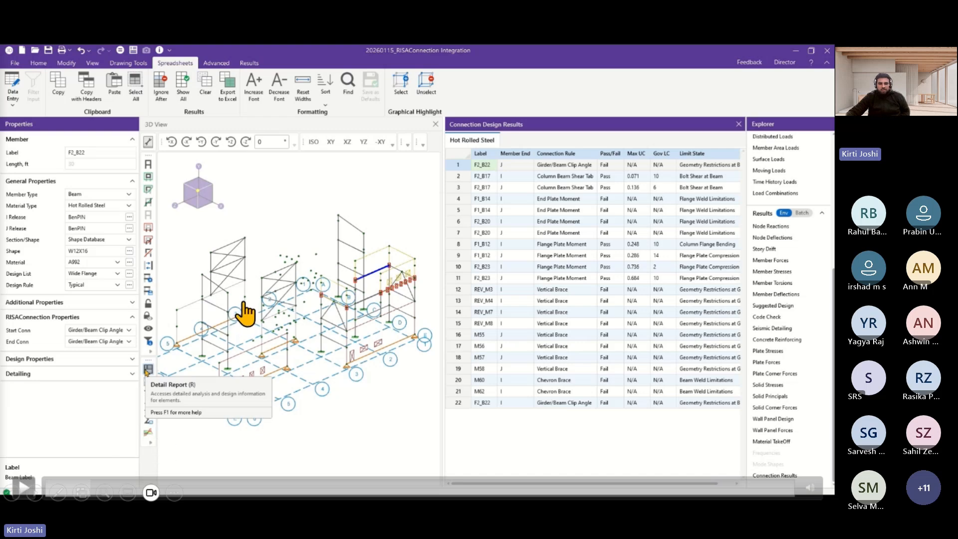
key(space)
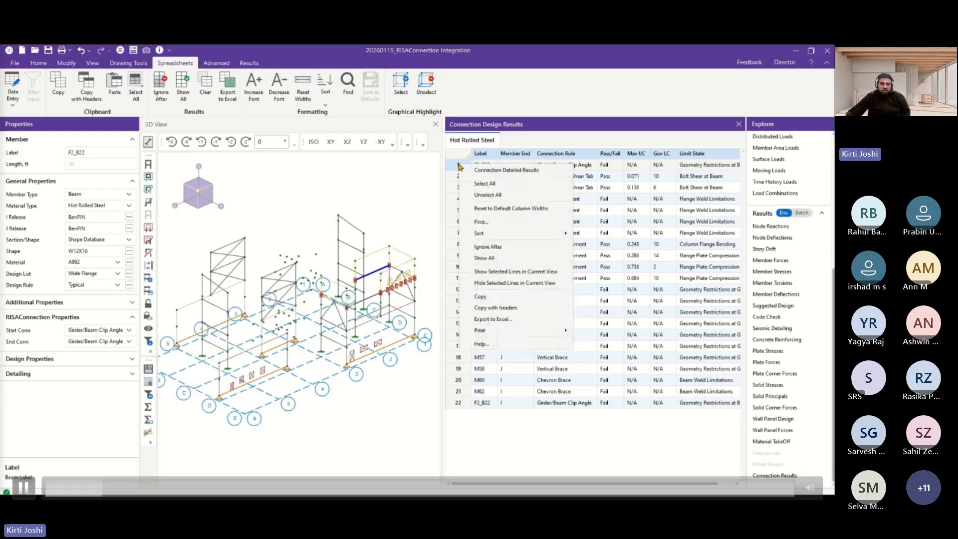
key(space)
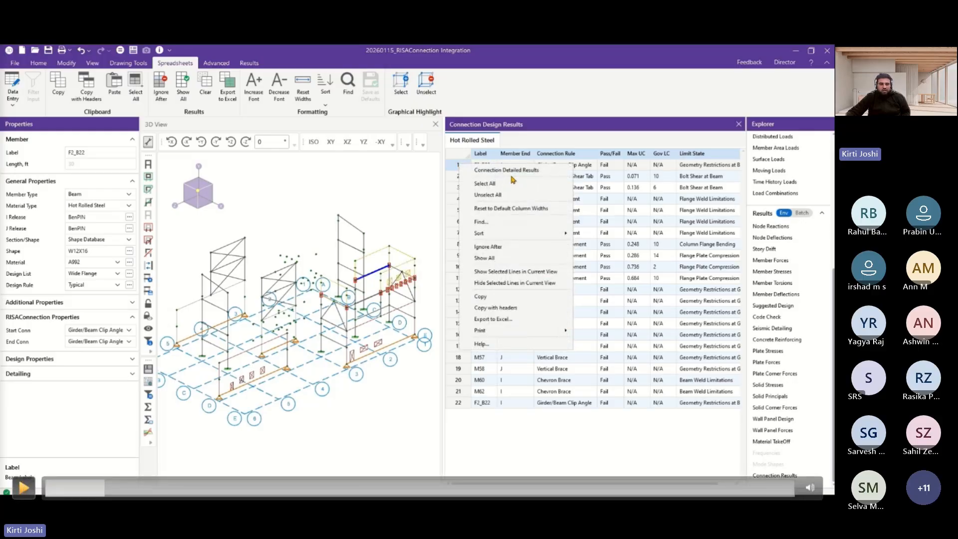
key(space)
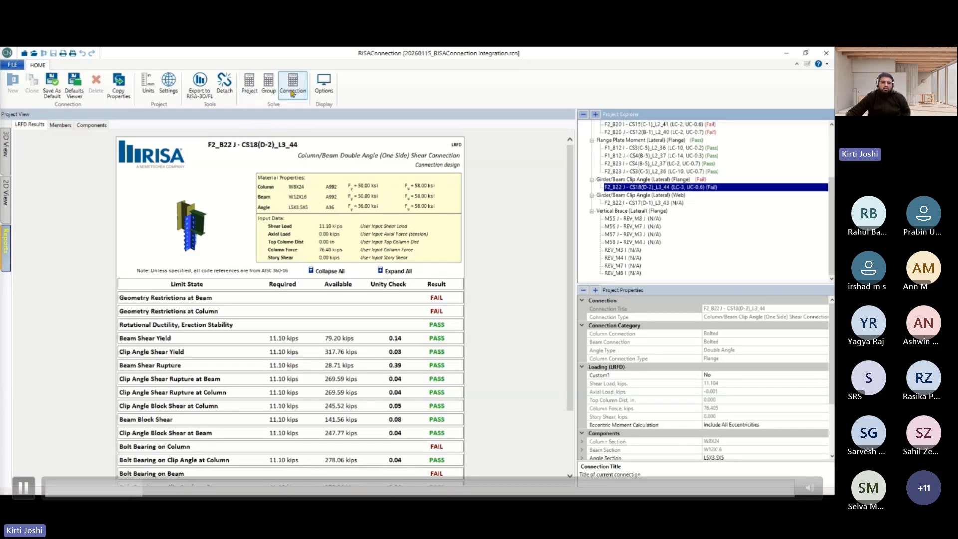
Look through the connection groups and their design status in the Project Explorer, from Chevron Brace to Vertical Brace.
scroll(671, 197, up, 3)
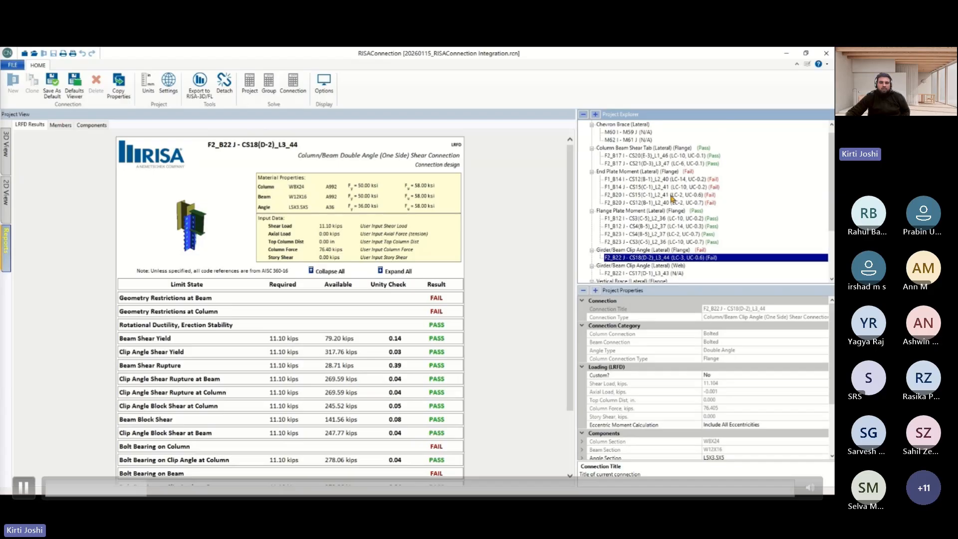
scroll(672, 198, up, 1)
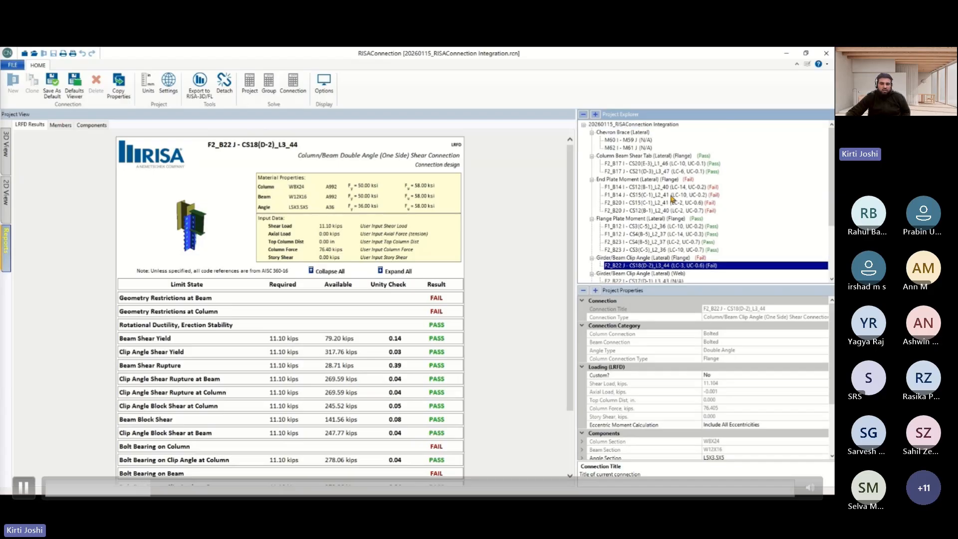
scroll(672, 198, down, 3)
key(space)
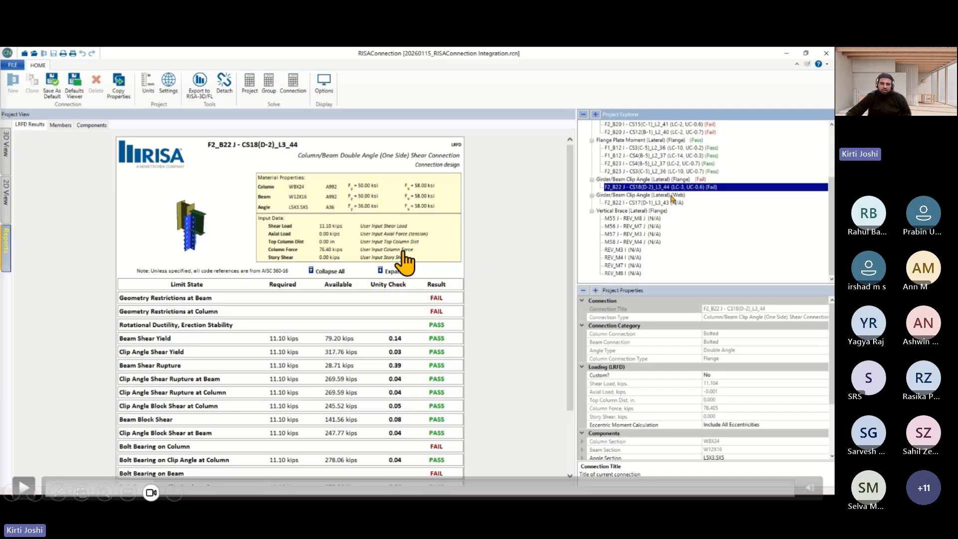
key(space)
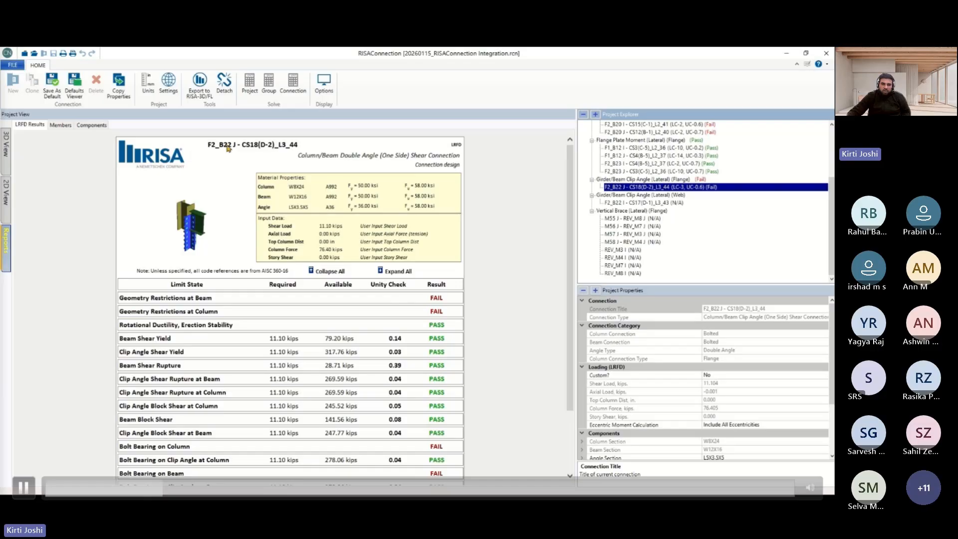
key(space)
key(space)
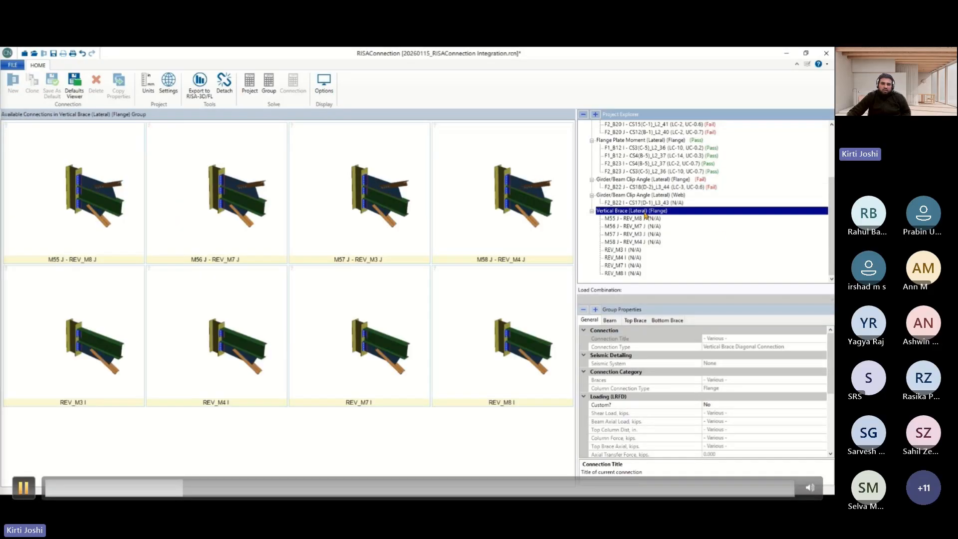
click(287, 214)
click(23, 487)
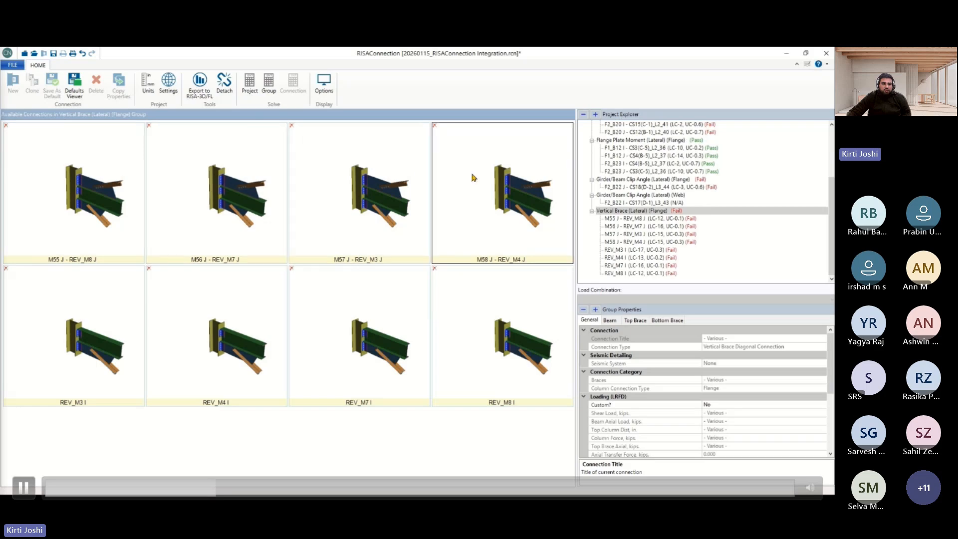
click(23, 488)
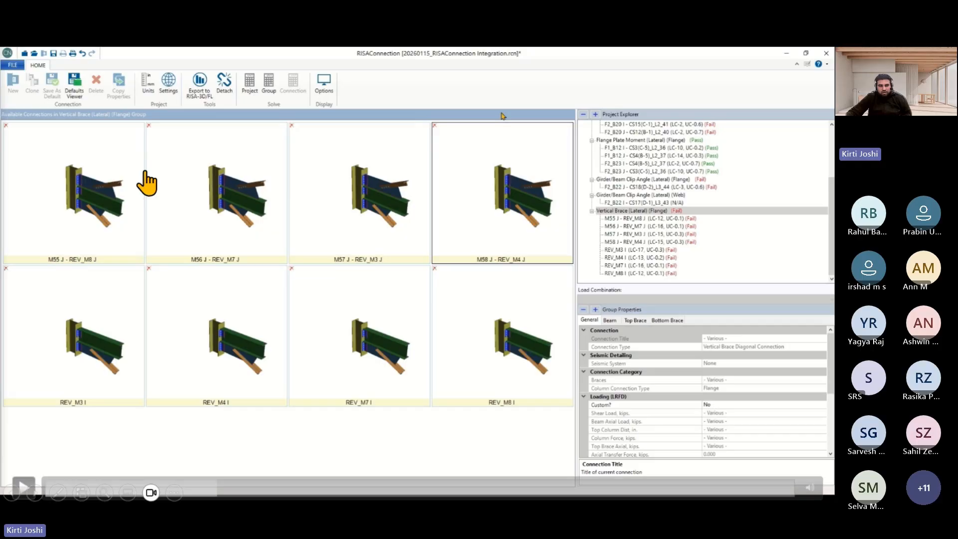
key(space)
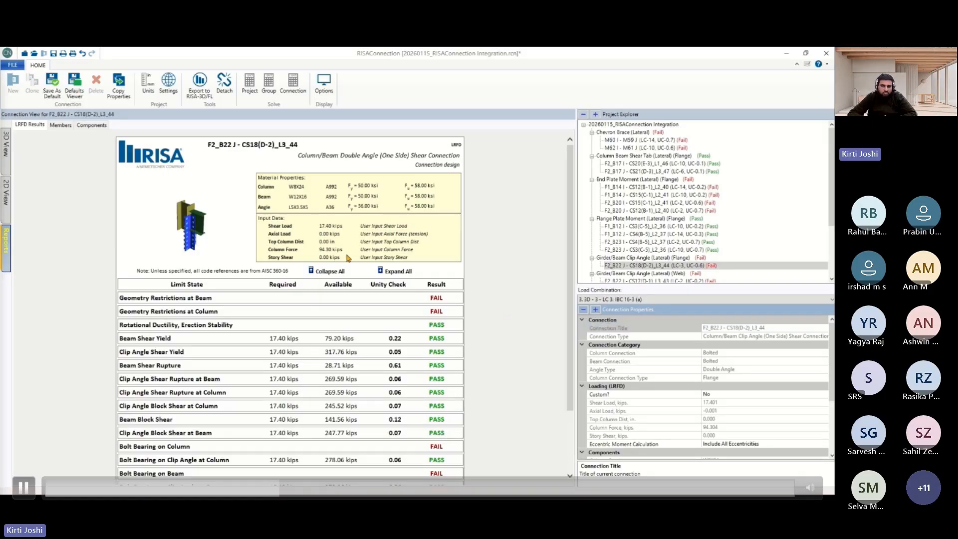
Examine the Geometry Restrictions at Beam, Geometry Restrictions at Column and Bolt Bearing on Column checks in the F2_B22 J clip angle report.
click(329, 297)
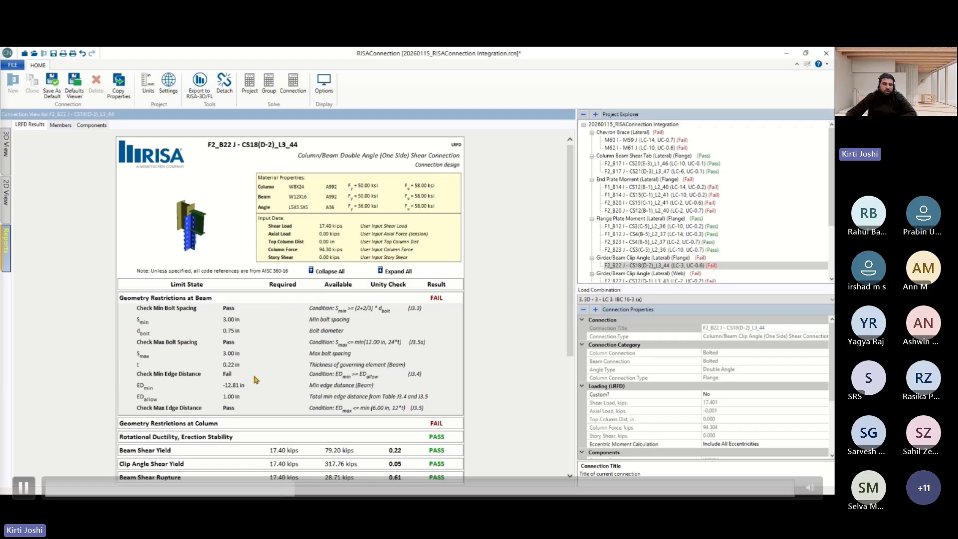
scroll(254, 380, down, 3)
click(324, 266)
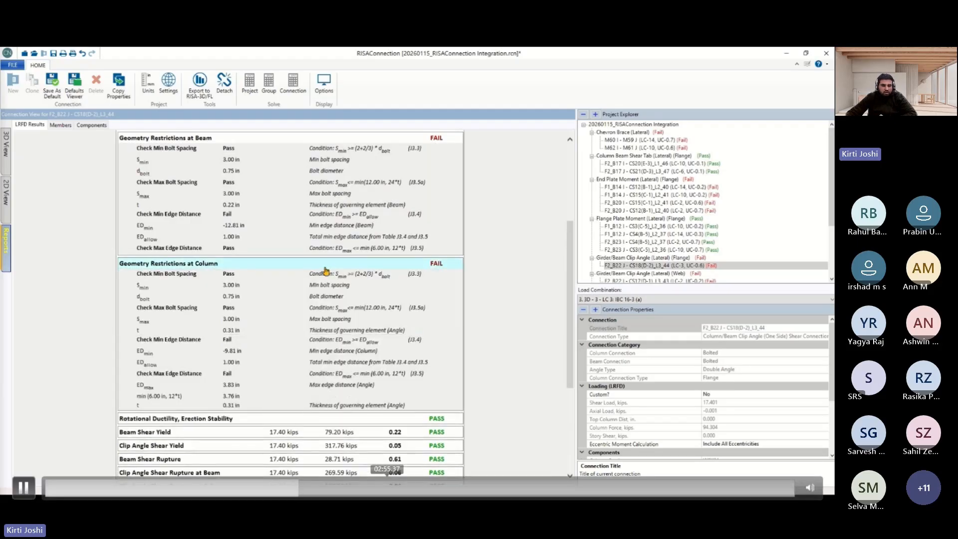
click(325, 267)
scroll(339, 286, down, 2)
click(397, 368)
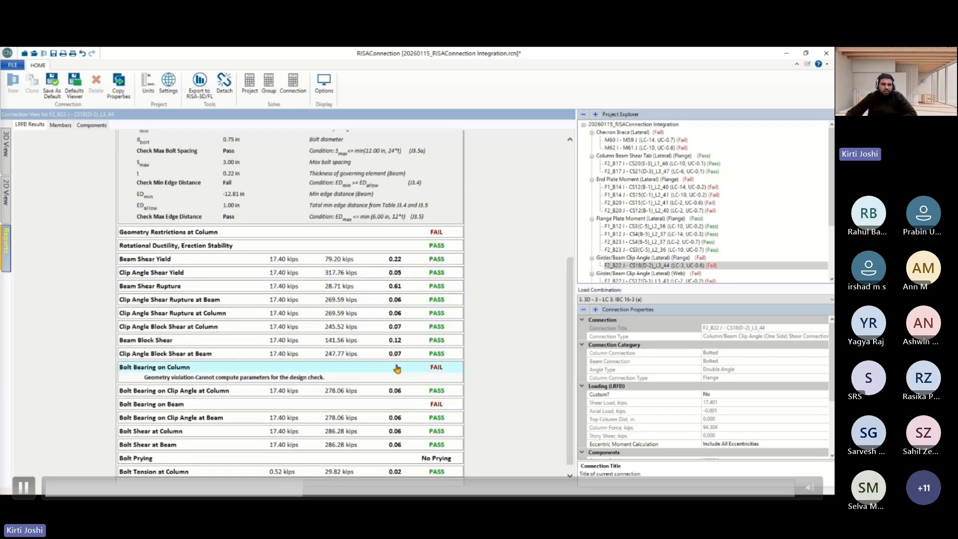
click(397, 367)
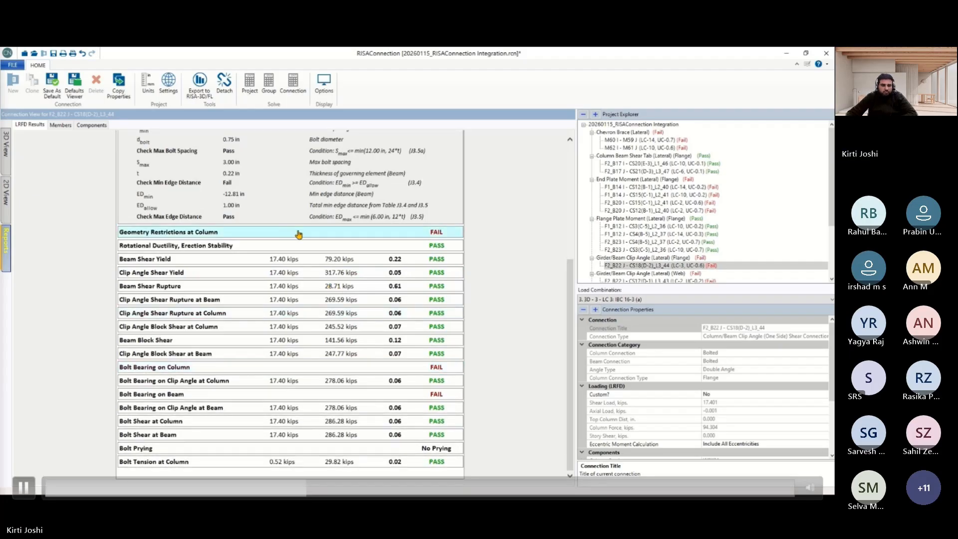
Collapse the Geometry Restrictions at Beam details in the report and show the F2_B22 J connection as a 3D model.
scroll(298, 232, up, 1)
scroll(250, 265, up, 3)
scroll(246, 269, down, 3)
scroll(248, 269, up, 4)
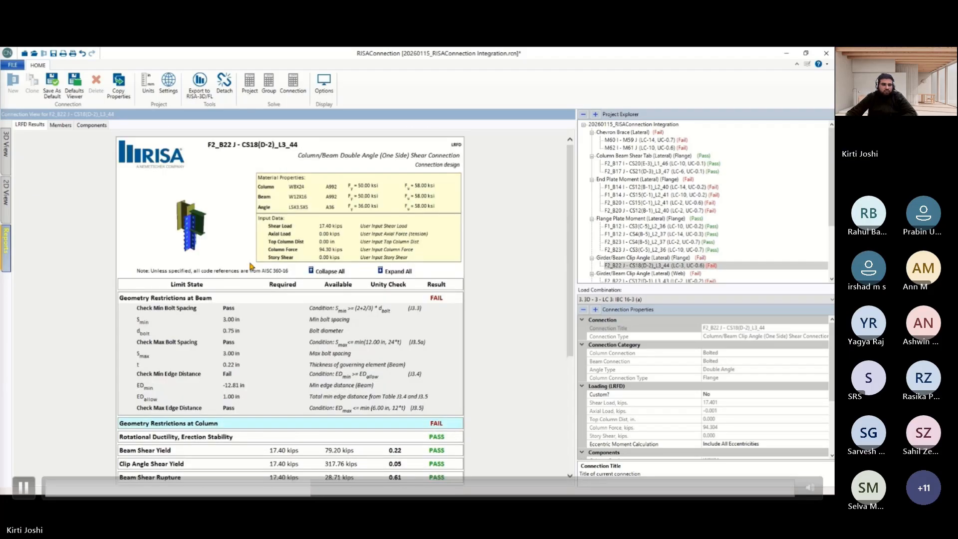
click(230, 299)
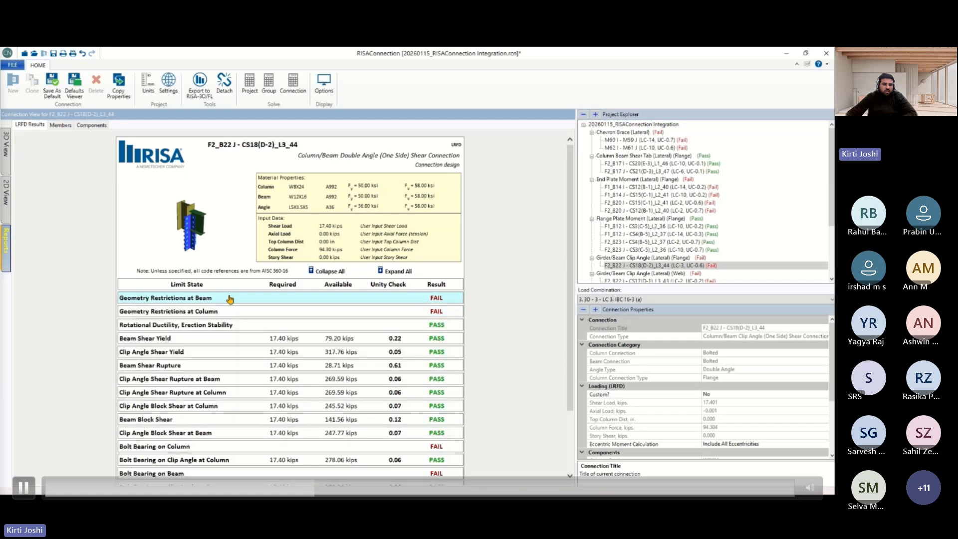
click(7, 145)
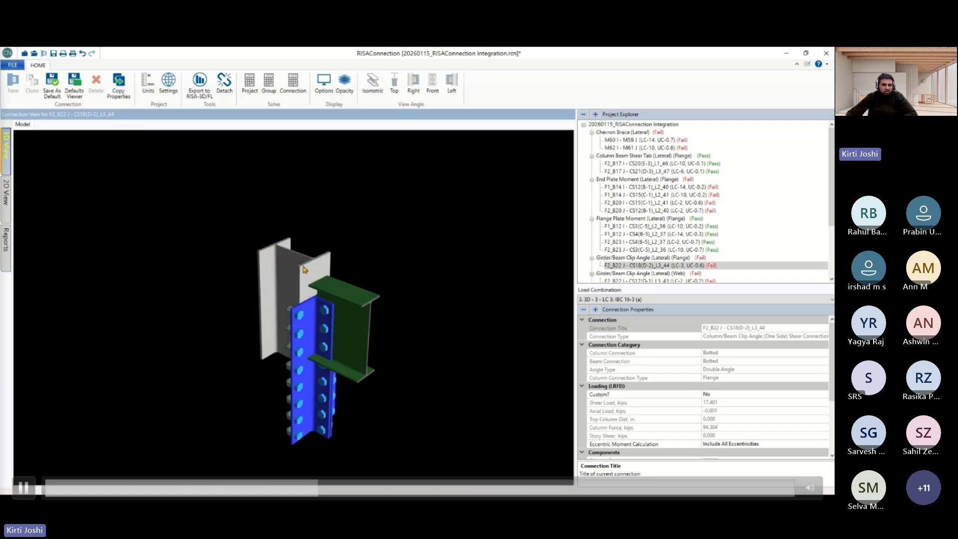
Examine the F2_B22 J clip angle connection's 3D model along with its connection category and loading properties, including the shear load.
key(space)
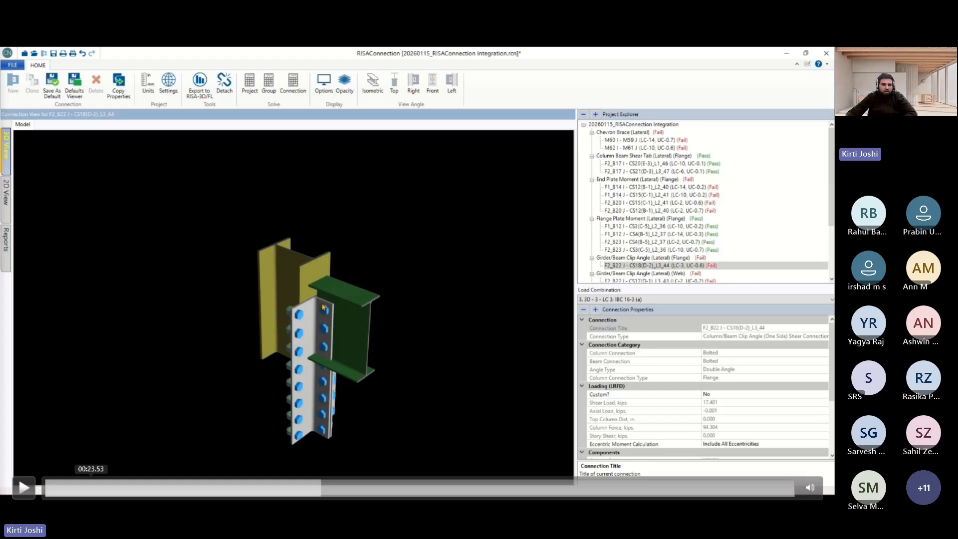
key(space)
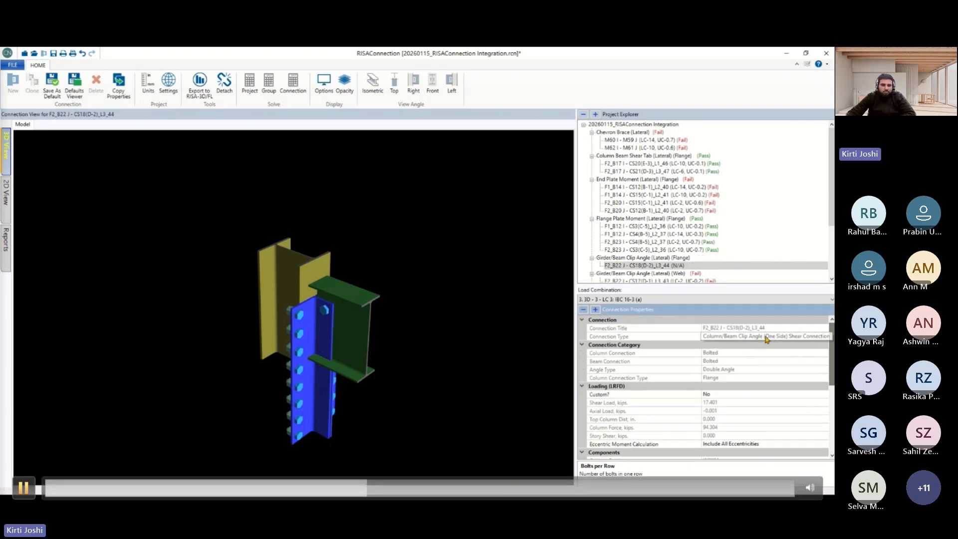
key(space)
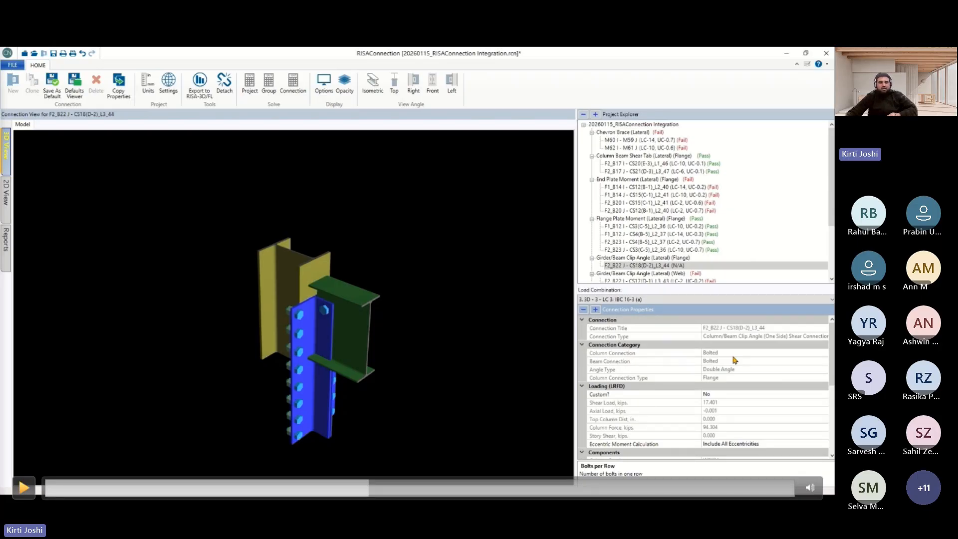
key(space)
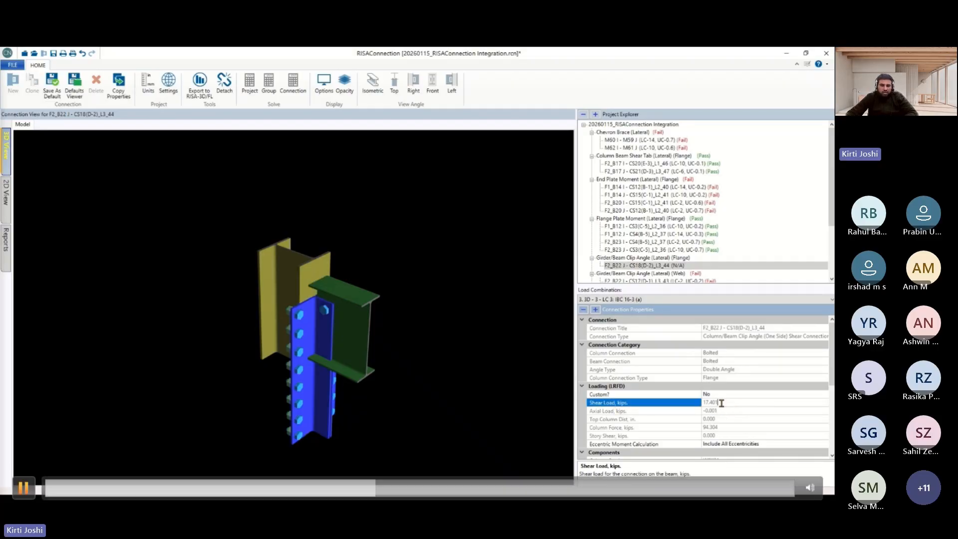
key(space)
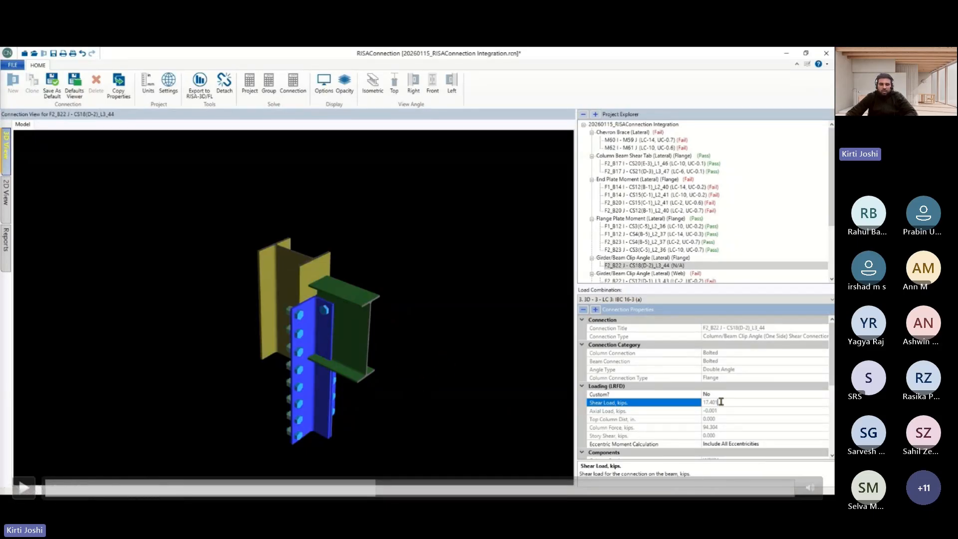
Set the F2_B22 J clip angle's column bolts to 3 bolts per row and show the connection in isometric view.
key(space)
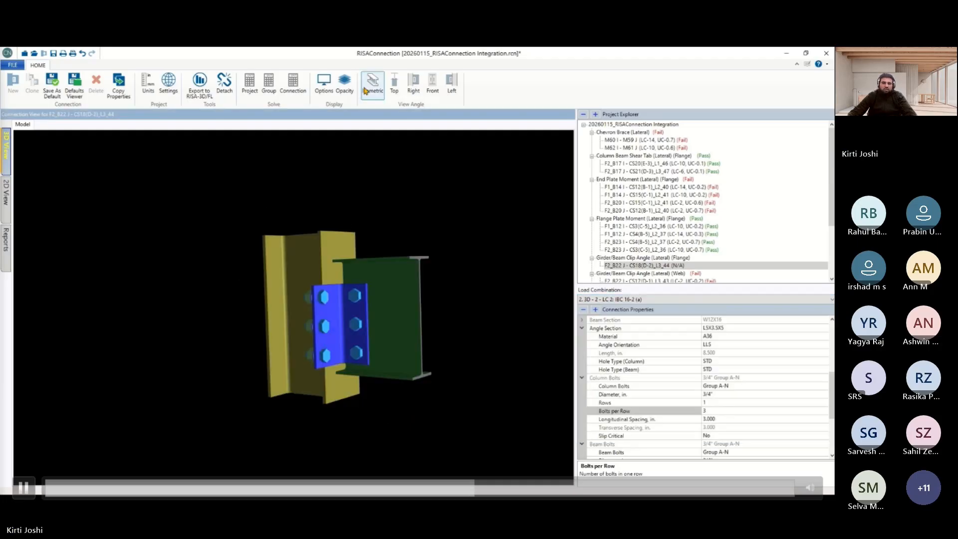
key(space)
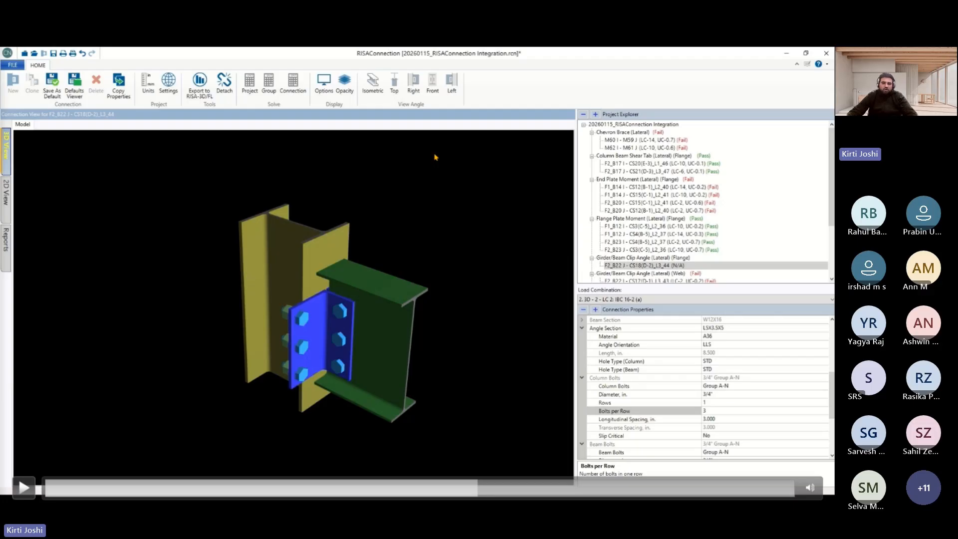
click(23, 487)
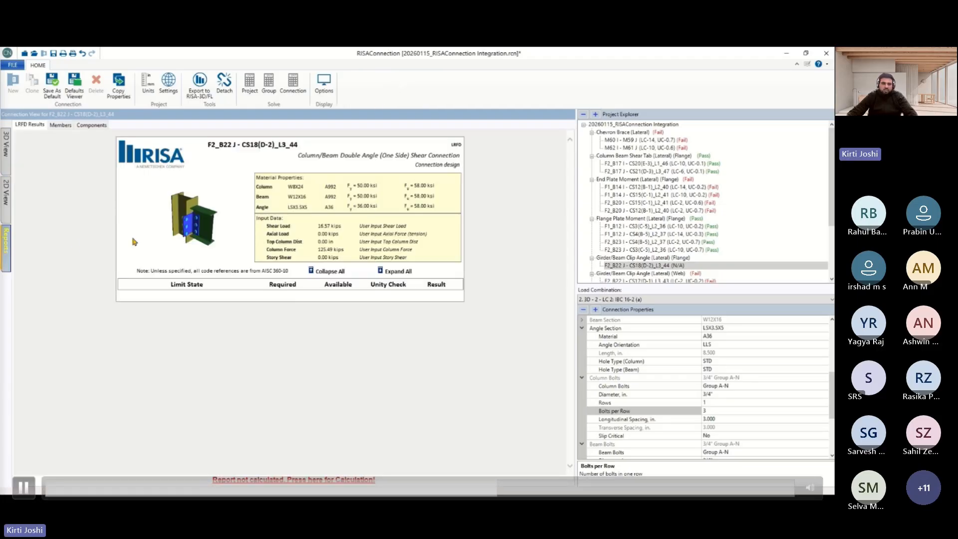
Change the angle section to L3.5X3.5X5 and the column bolts to 1/2" diameter with a 5 in horizontal gage, and solve the connection.
key(space)
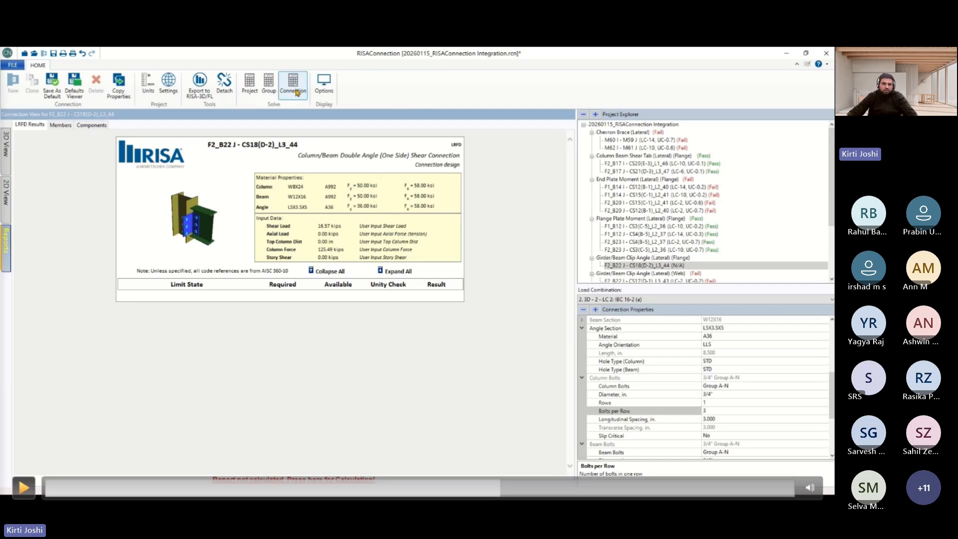
click(241, 159)
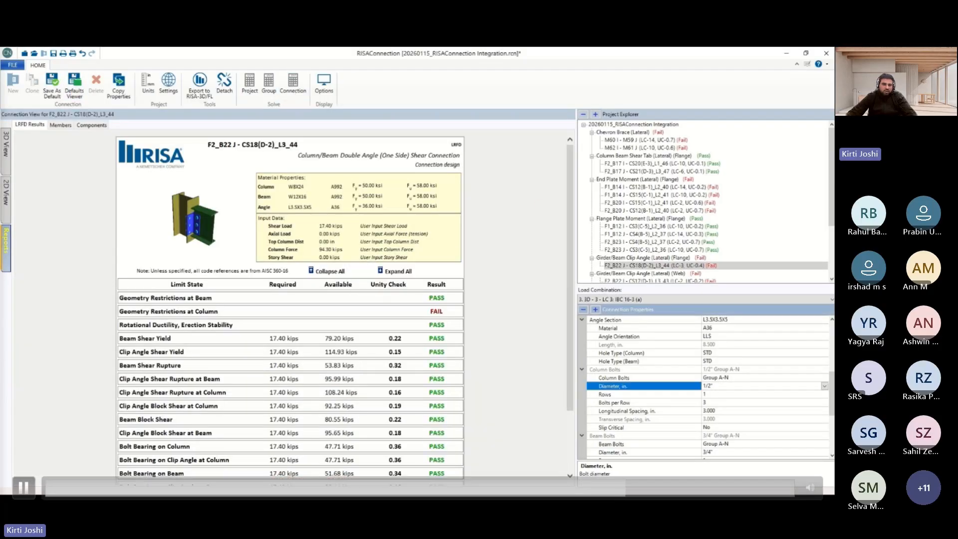
click(5, 188)
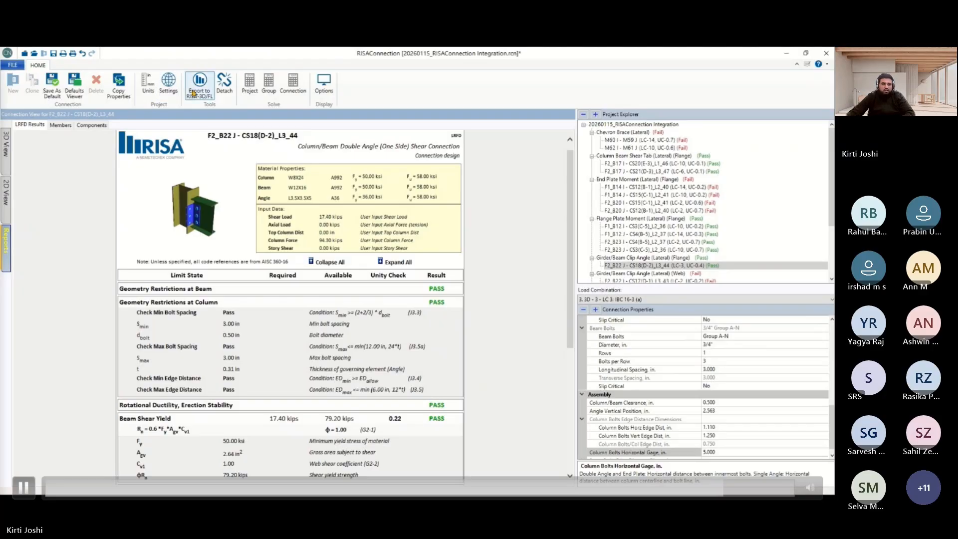
Export the connection results to RISA-3D and accept clearing its current connection results for the new ones.
click(24, 486)
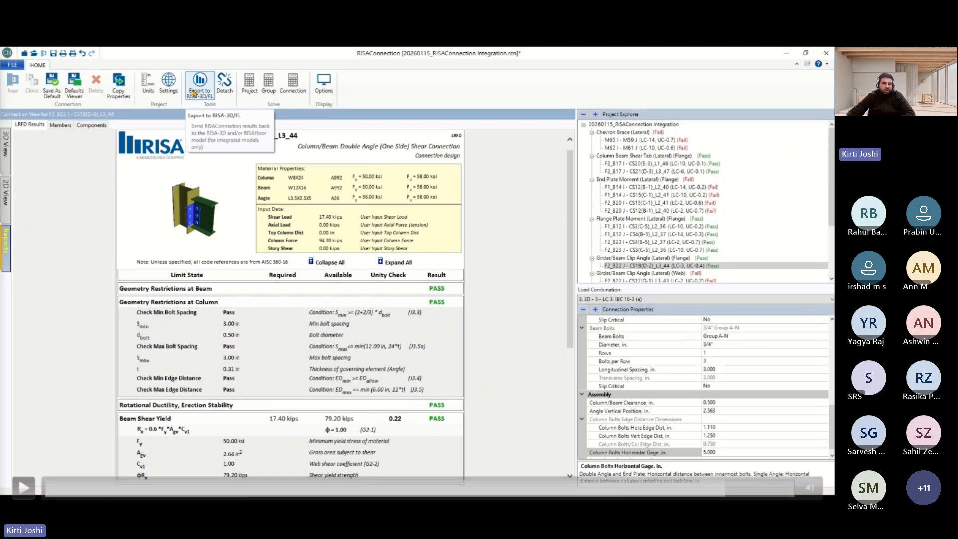
click(24, 488)
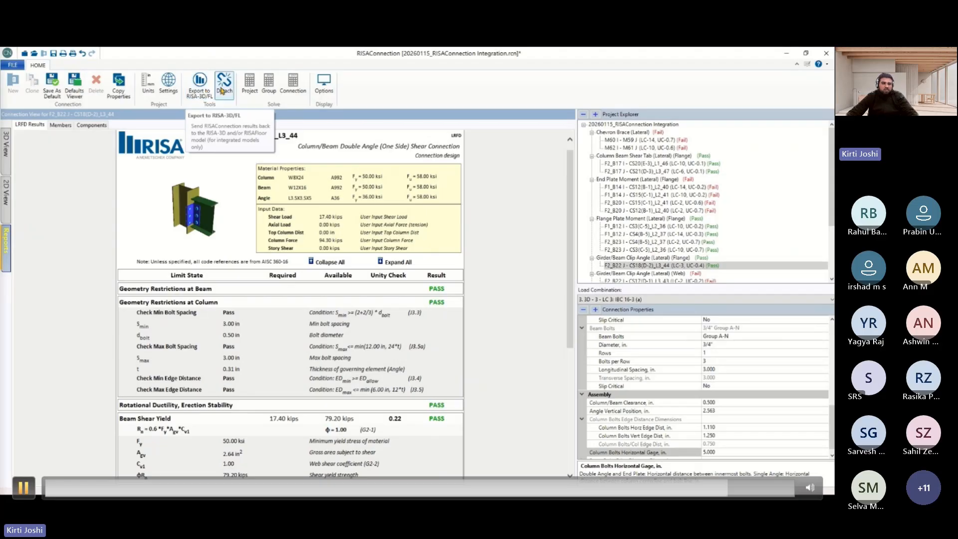
click(24, 487)
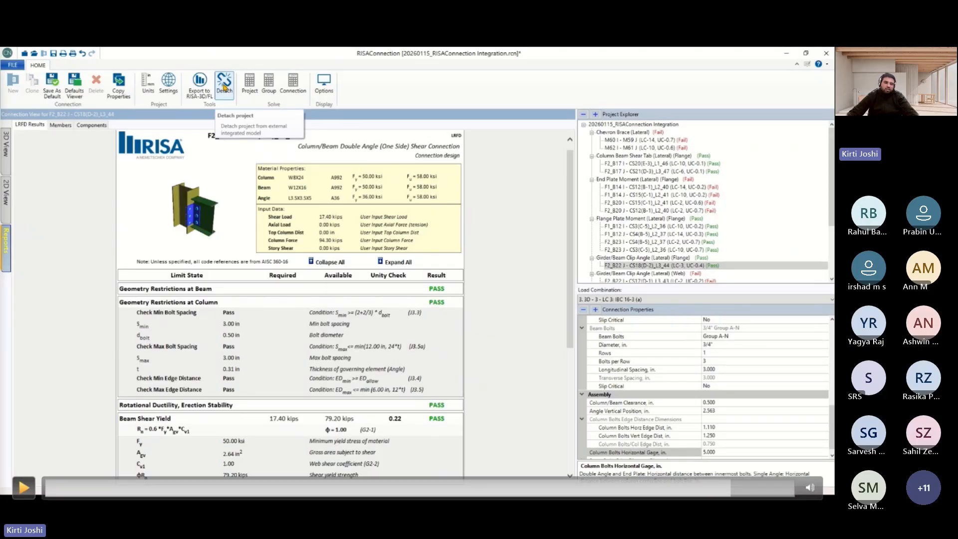
click(23, 487)
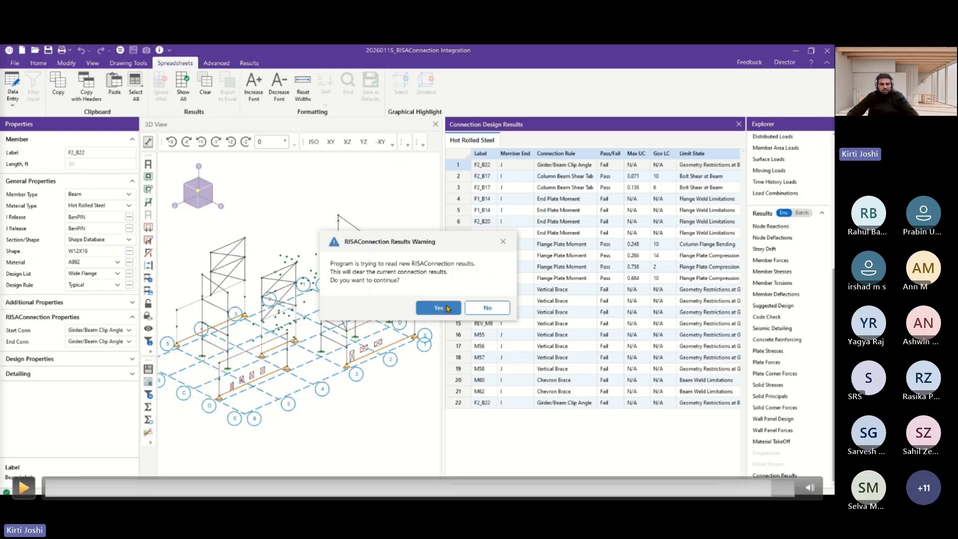
key(alt+p)
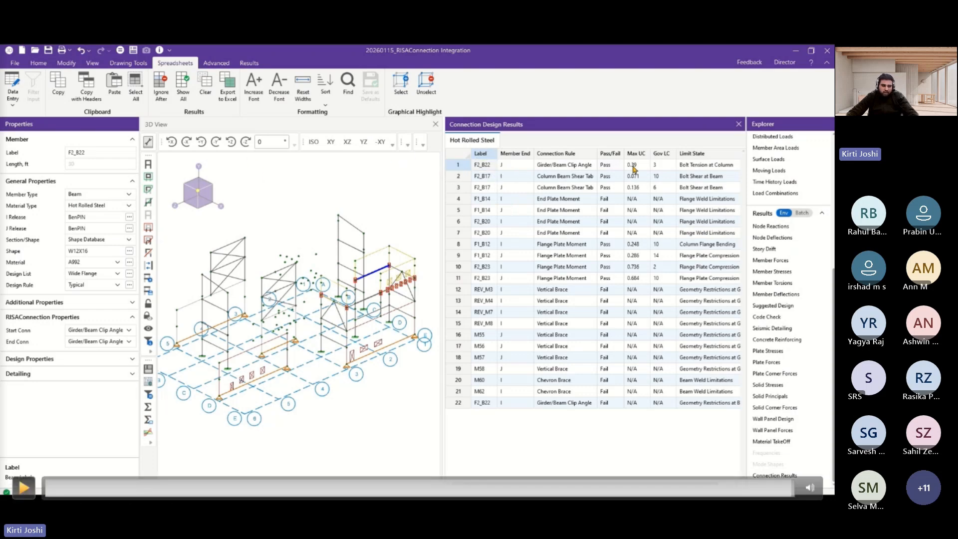
click(24, 488)
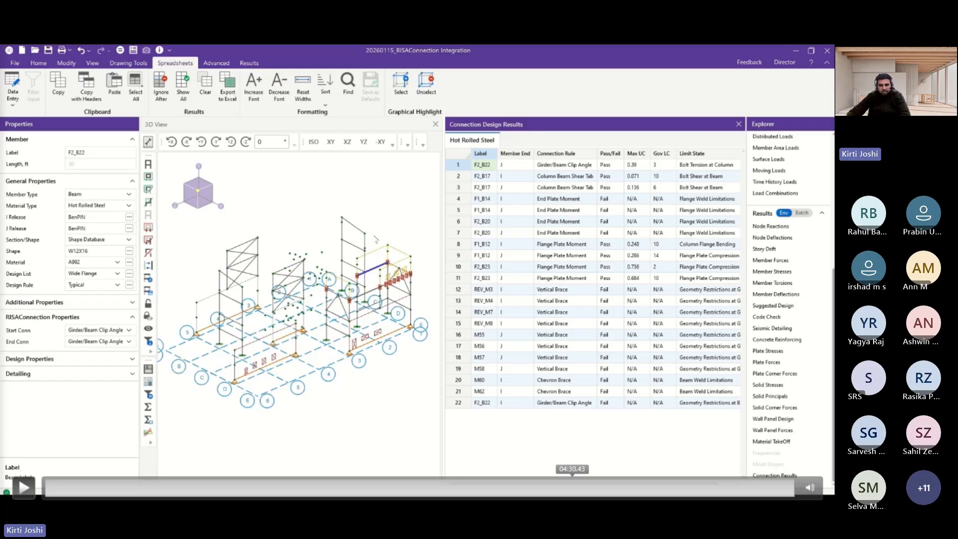
key(Right)
key(Right)
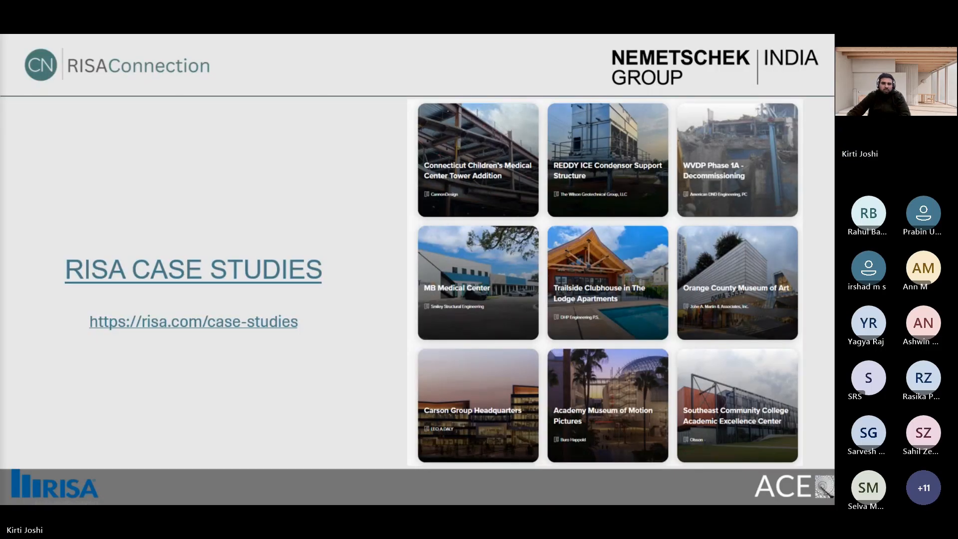